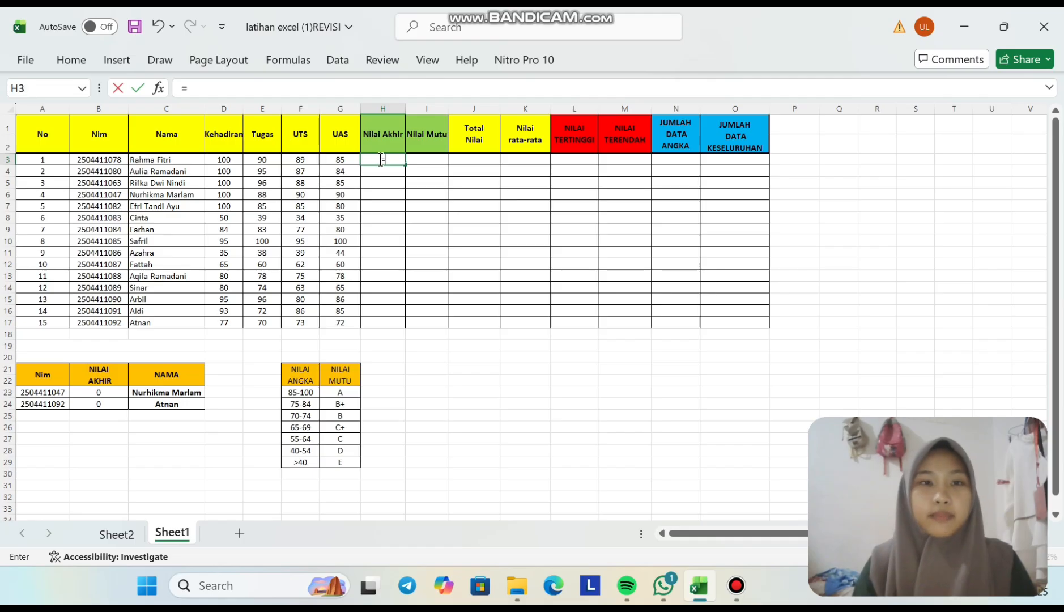
# - Begin the Nilai Akhir formula in H3 with the attendance score weighted at 40%, as =(D3*40%)+
pyautogui.write('=(')
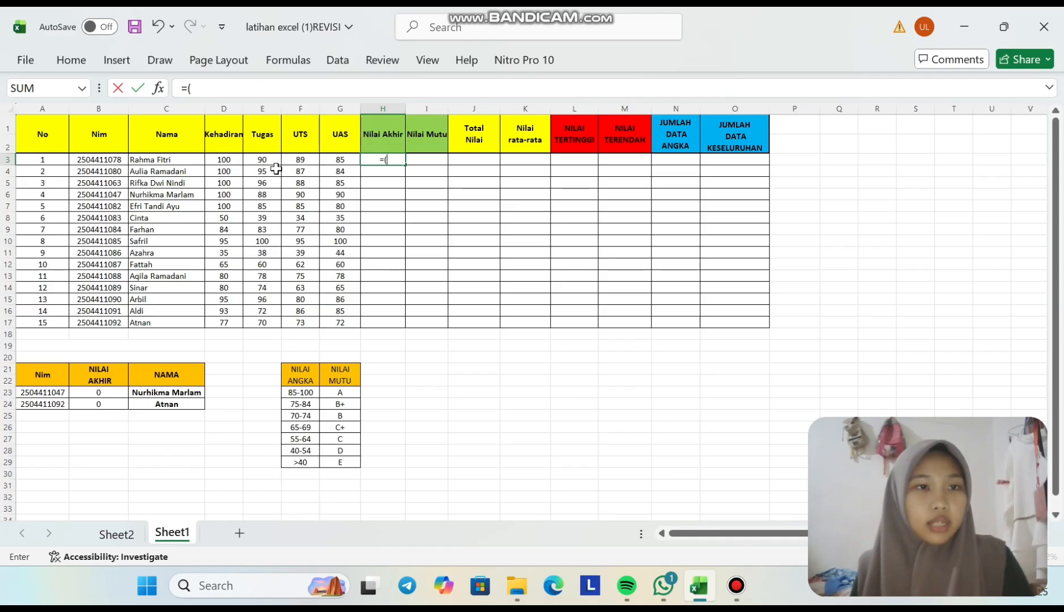
pyautogui.click(226, 163)
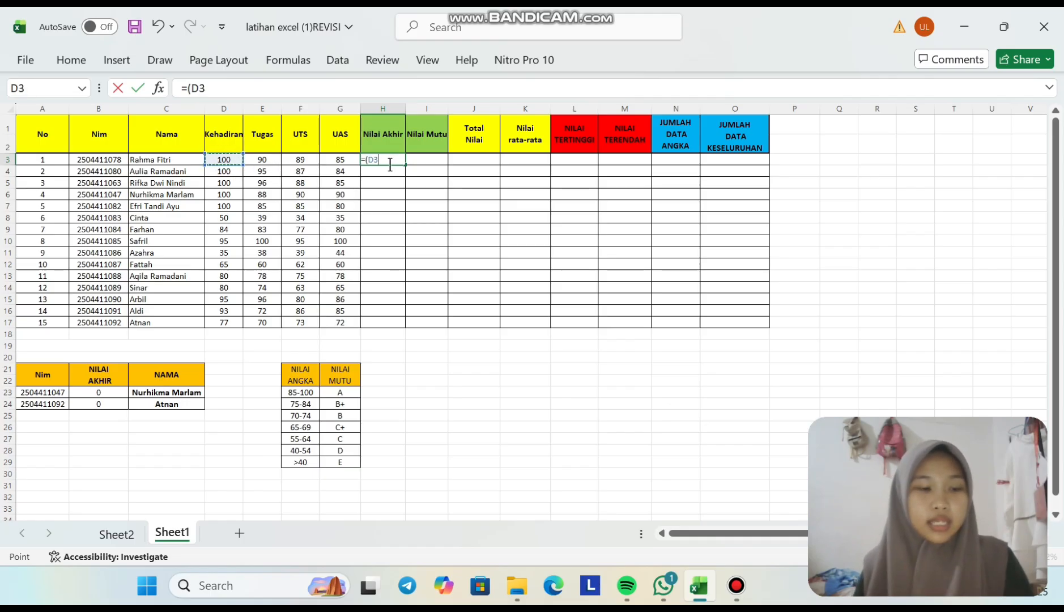
pyautogui.write('*')
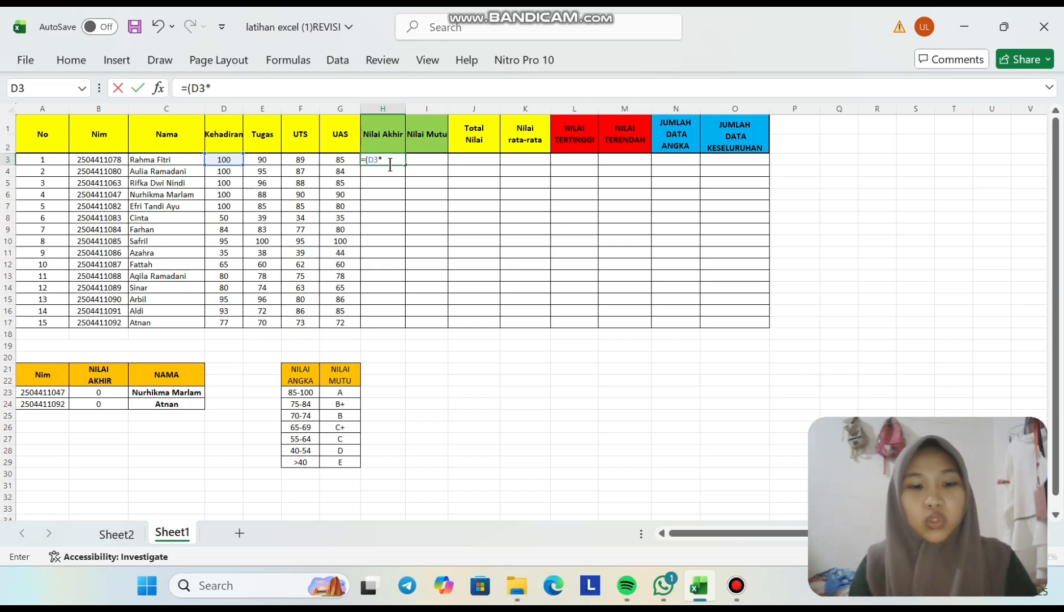
pyautogui.write('40')
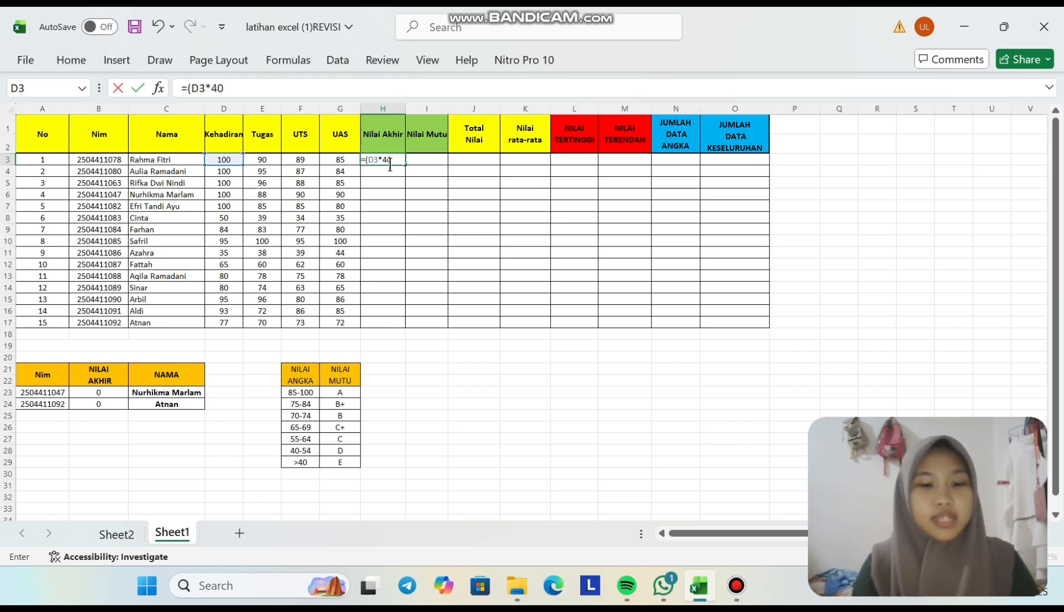
pyautogui.write('%')
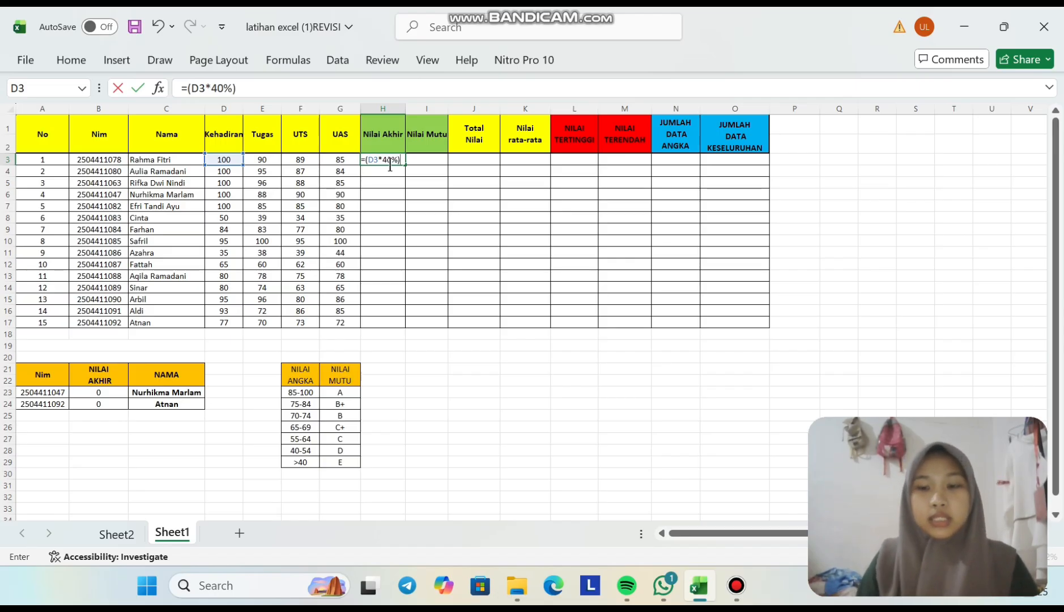
pyautogui.write(')+')
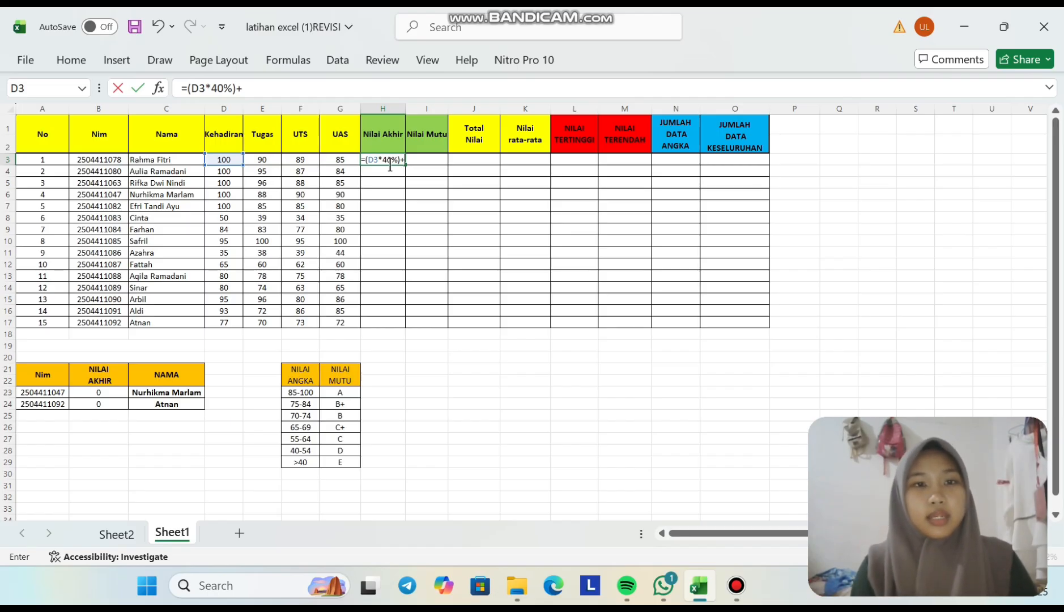
# - Add the Tugas score weighted at 20% to the H3 formula, as (E3*20%)+
pyautogui.write('(')
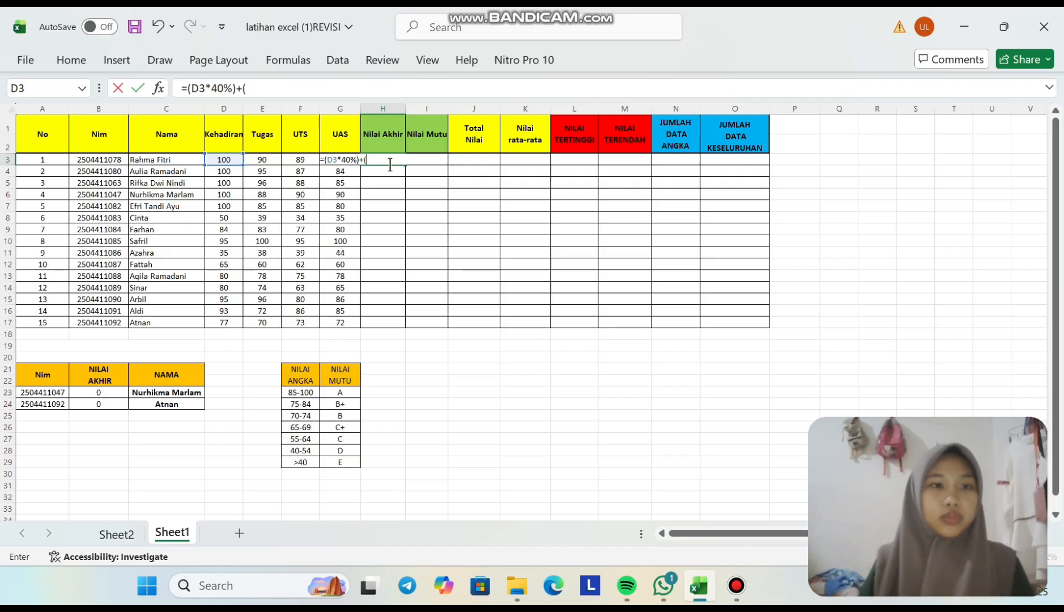
pyautogui.click(264, 161)
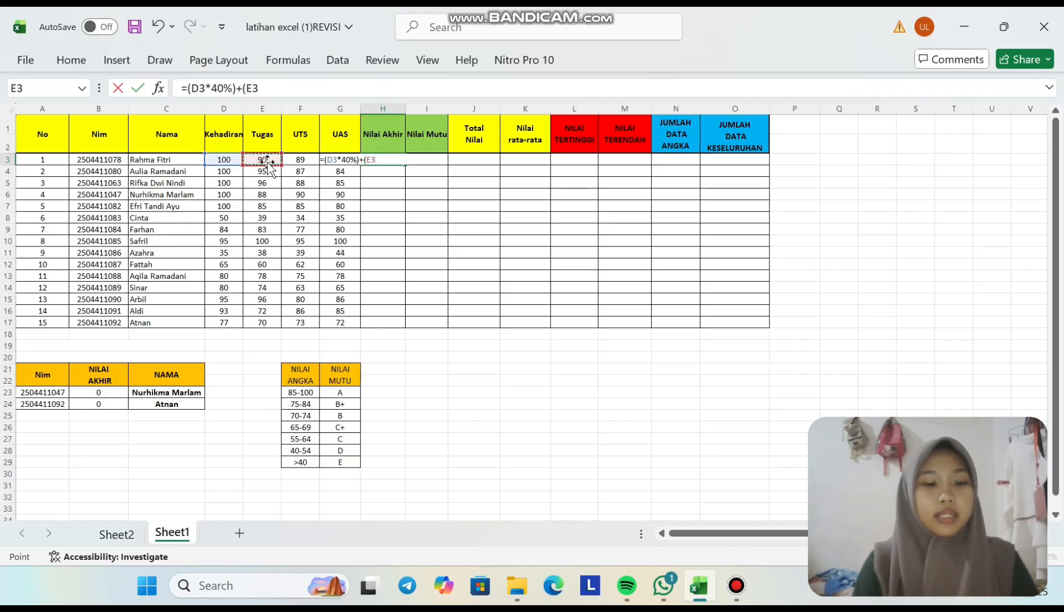
pyautogui.write('*')
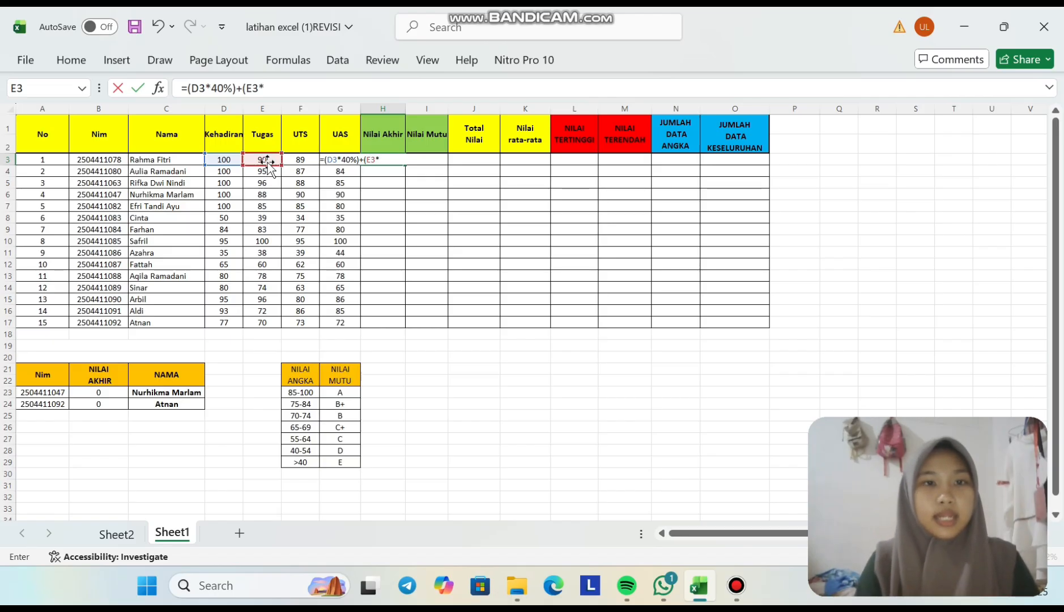
pyautogui.write('20%')
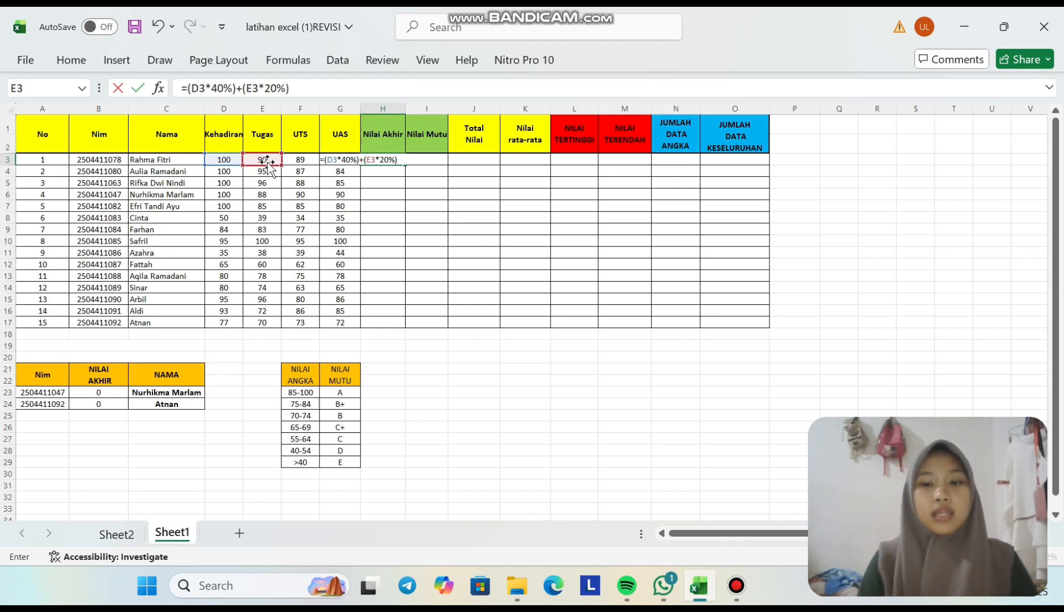
pyautogui.write(')+')
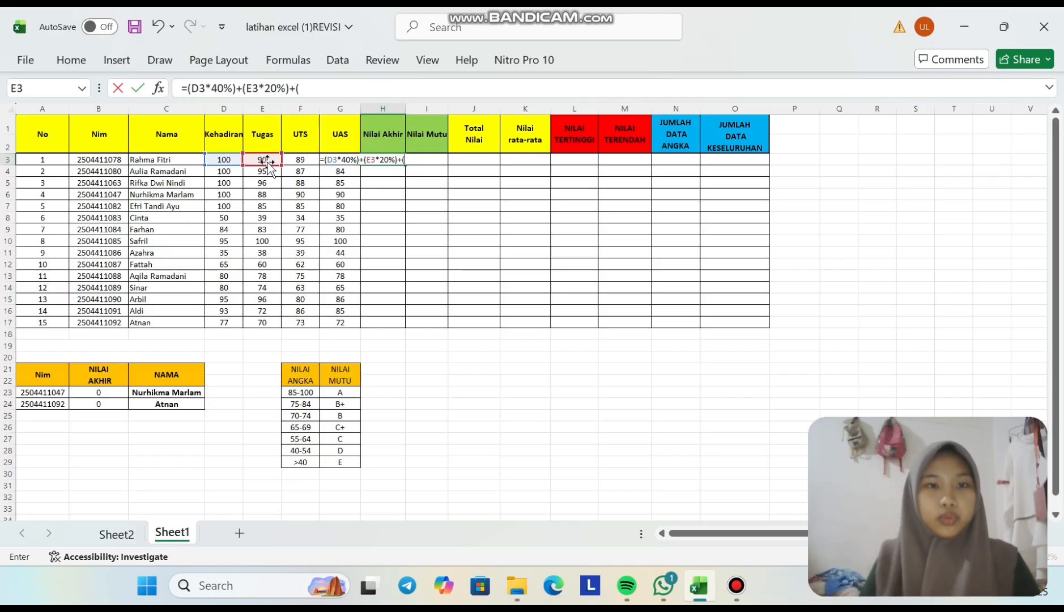
# - Add the UTS score weighted at 20% to the H3 formula, as (F3*20%)
pyautogui.write('(')
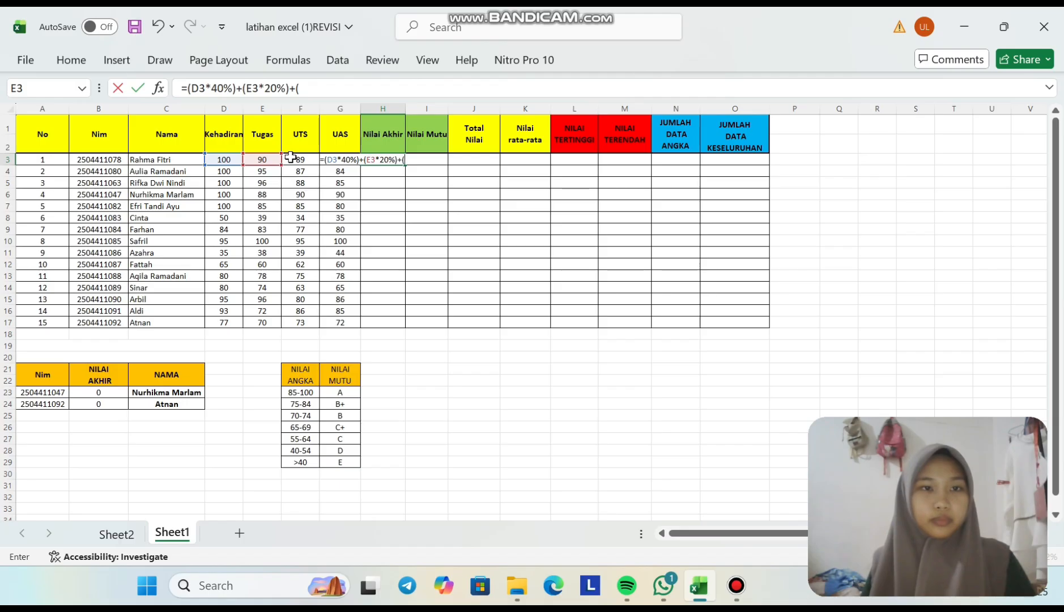
pyautogui.click(290, 159)
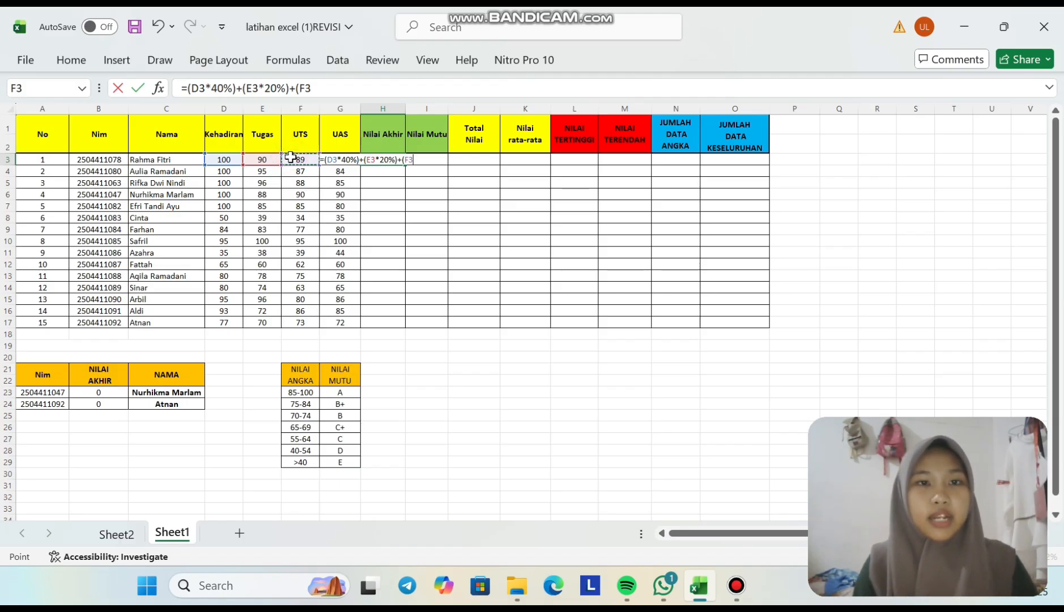
pyautogui.write('*')
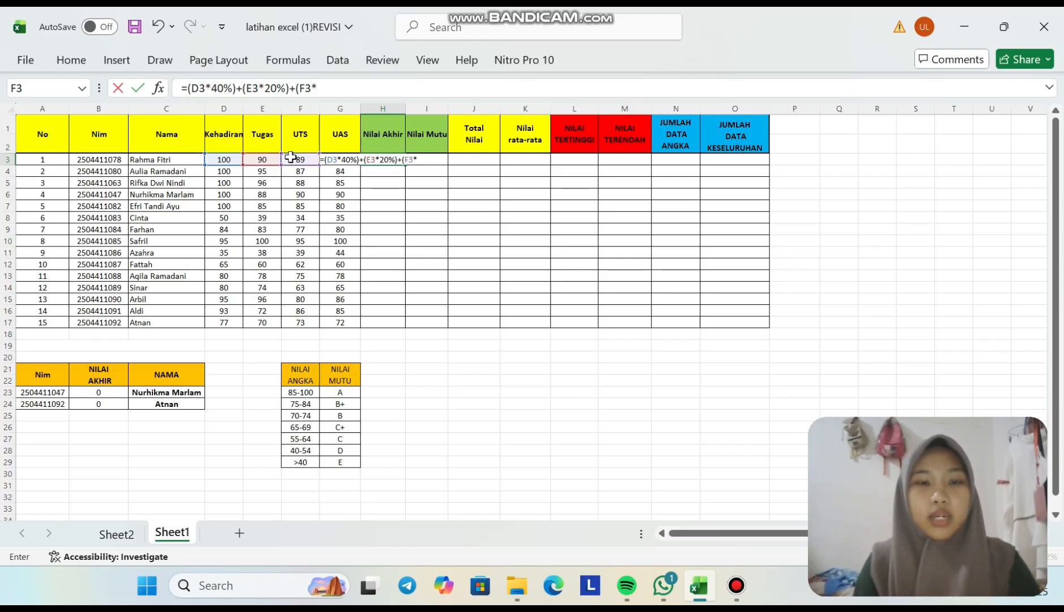
pyautogui.write('20')
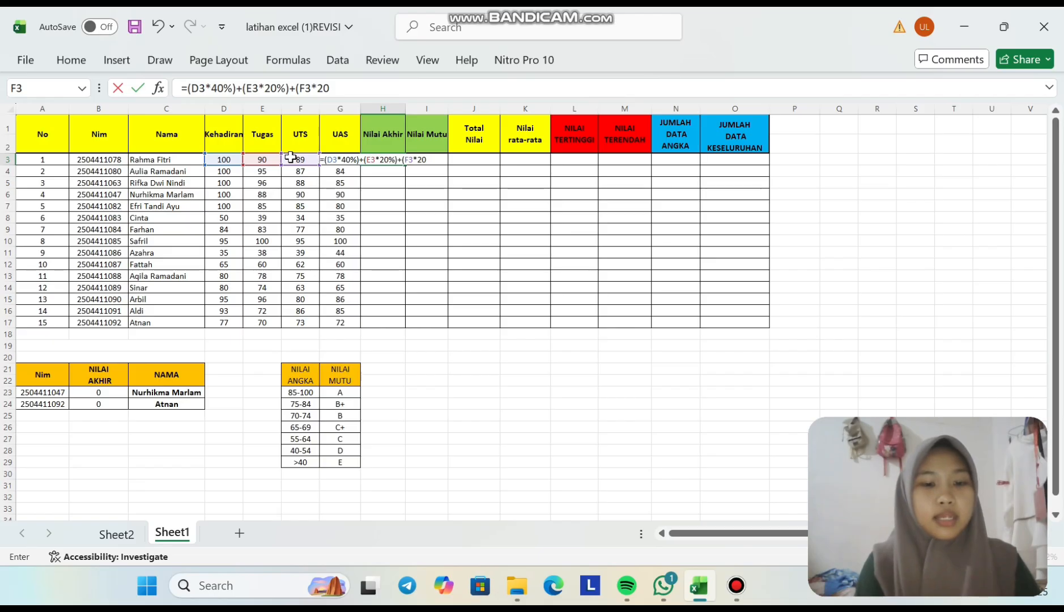
pyautogui.write('%')
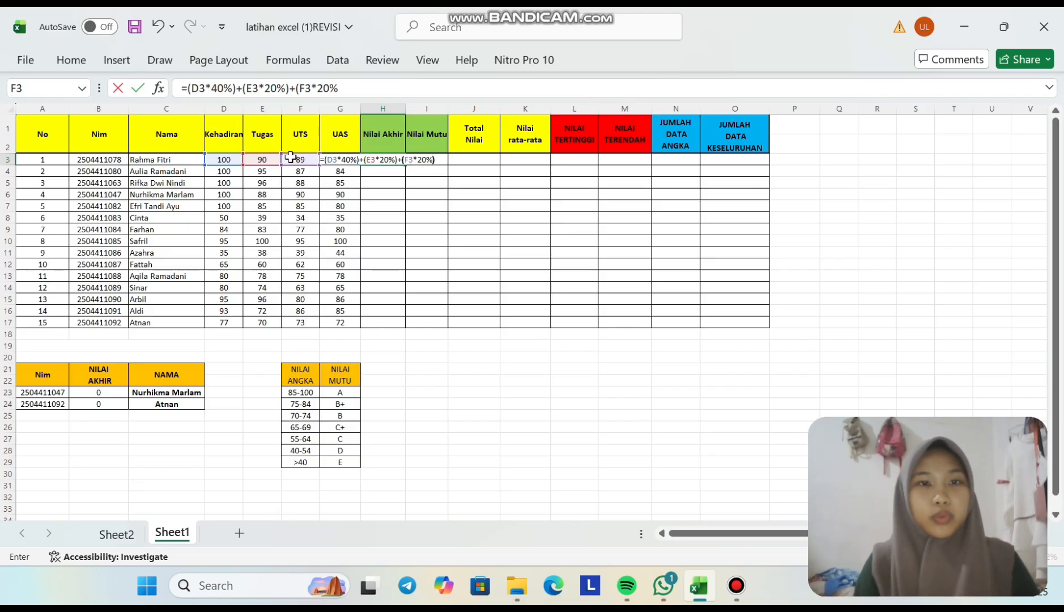
pyautogui.write(')')
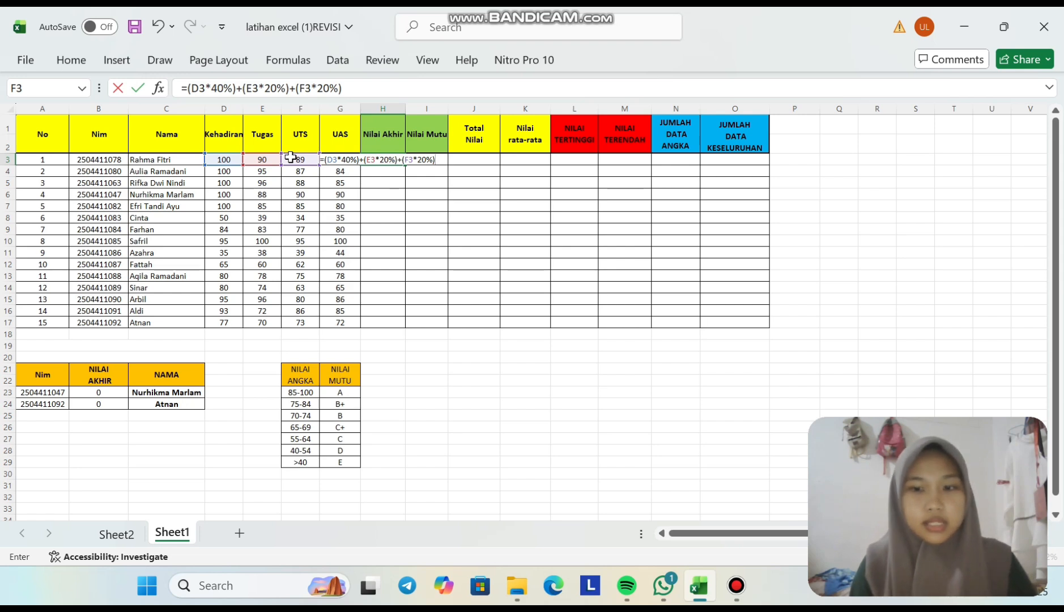
# - Complete the H3 formula with the UAS score weighted at 20%, as +(G3*20%), and enter it
pyautogui.write('(')
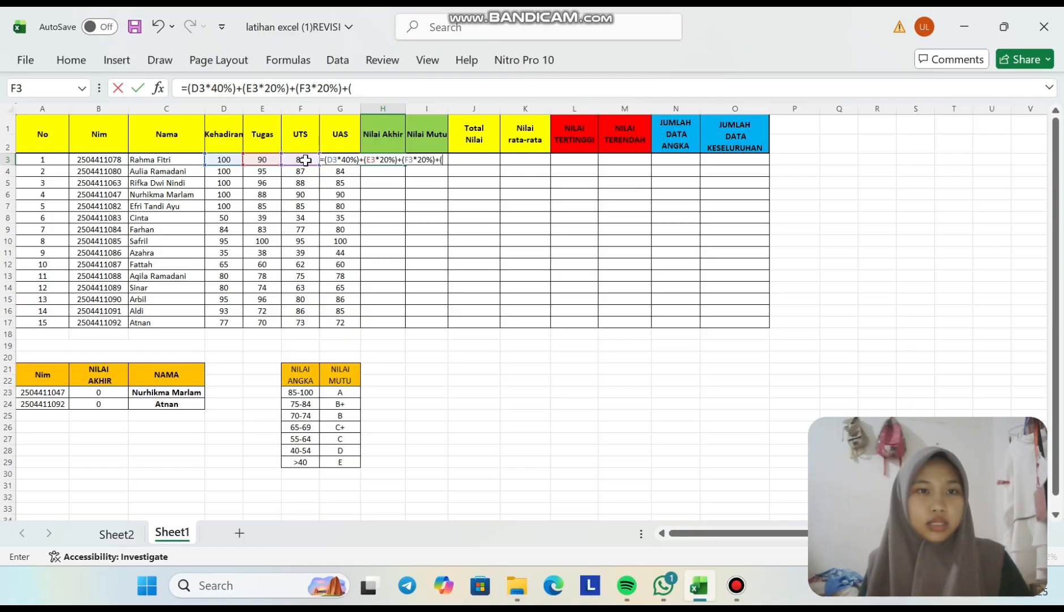
pyautogui.moveTo(301, 160); pyautogui.dragTo(334, 161)
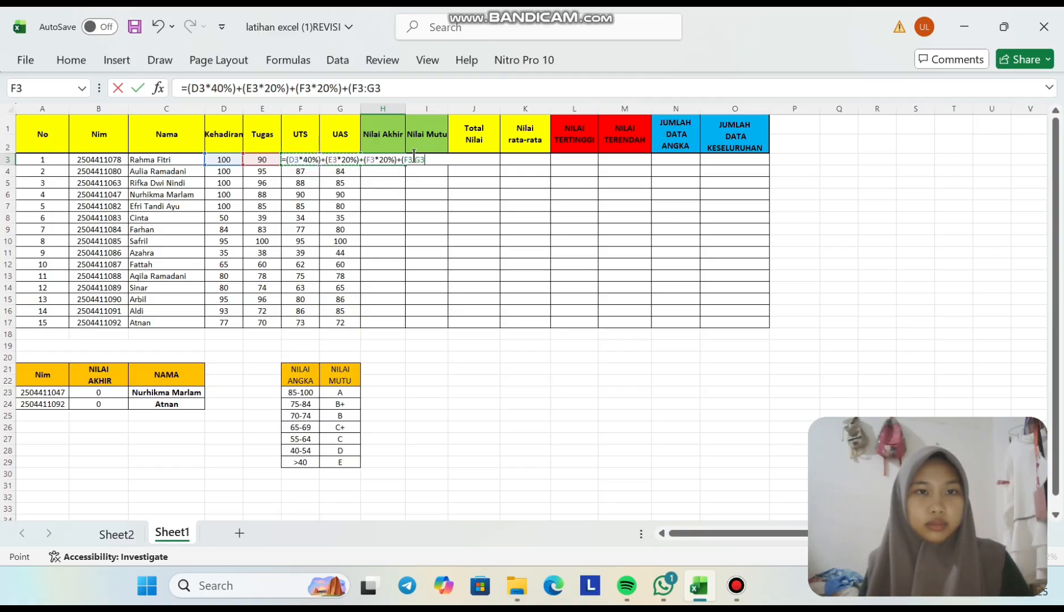
pyautogui.click(417, 159)
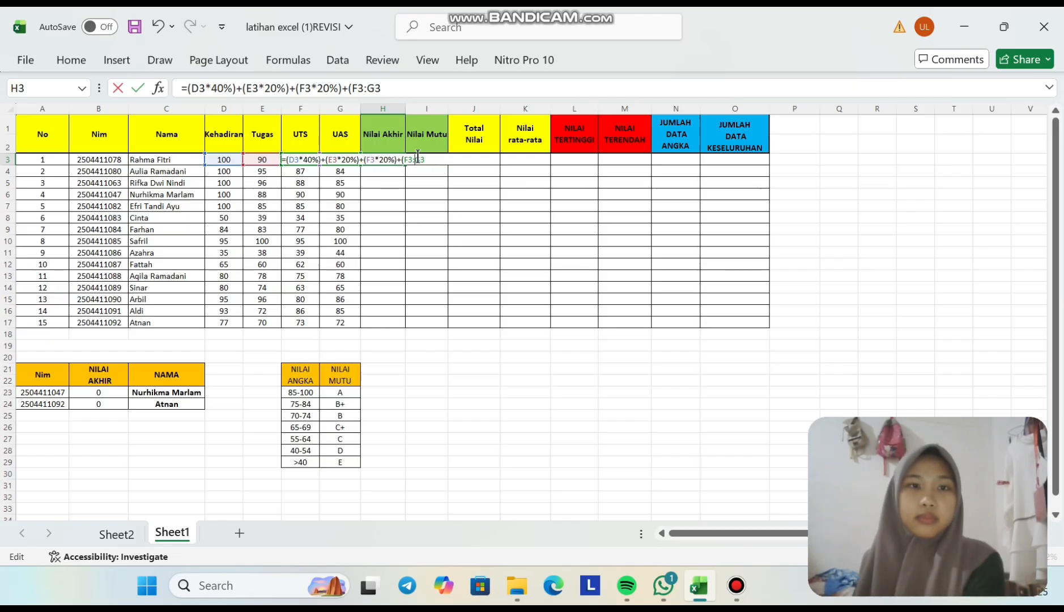
pyautogui.press('BackSpace')
pyautogui.press('BackSpace')
pyautogui.press('BackSpace')
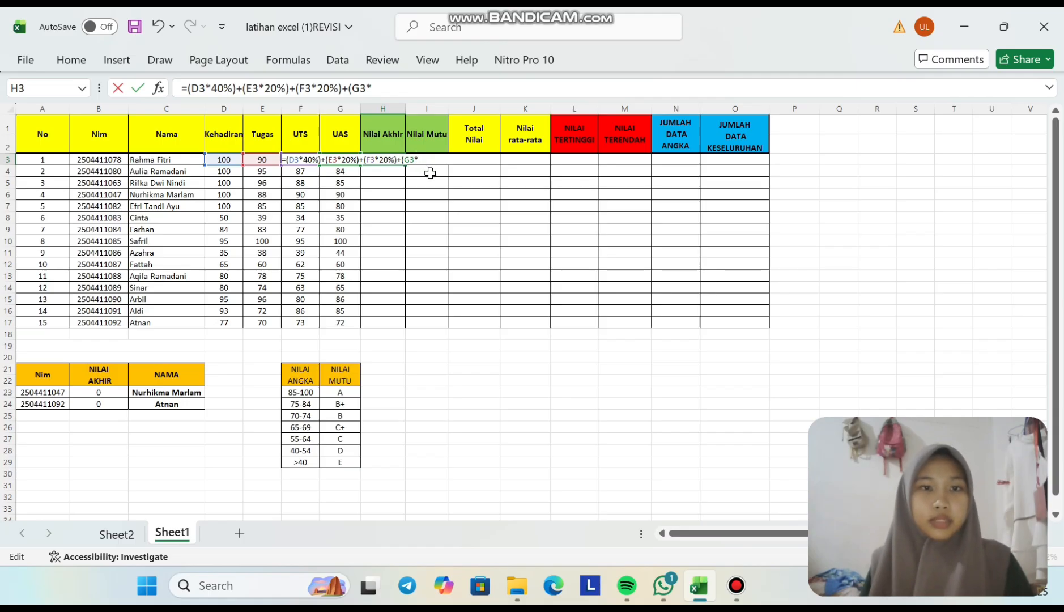
pyautogui.write('20')
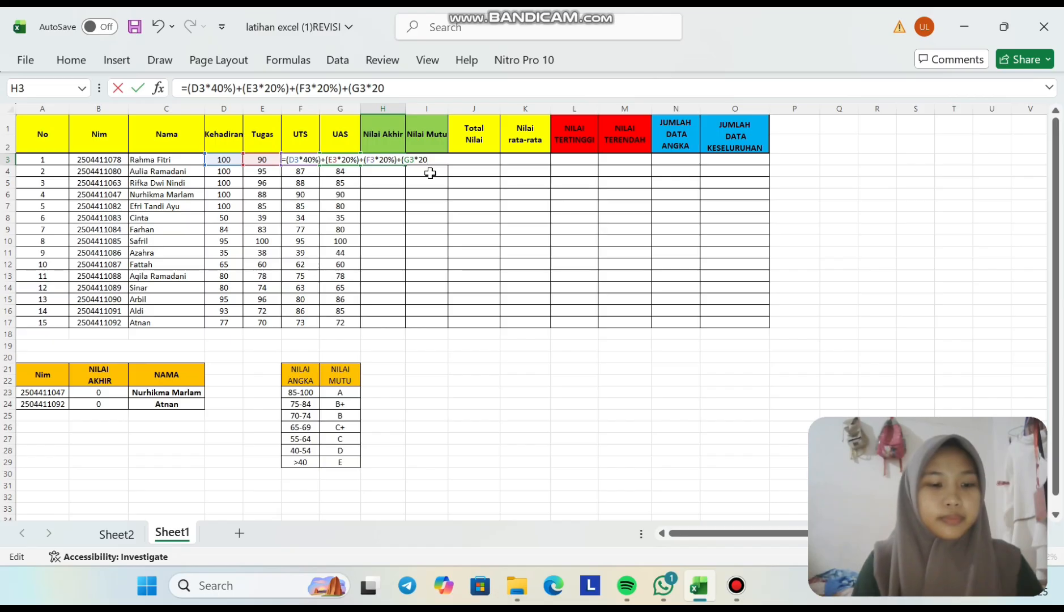
pyautogui.write('%)')
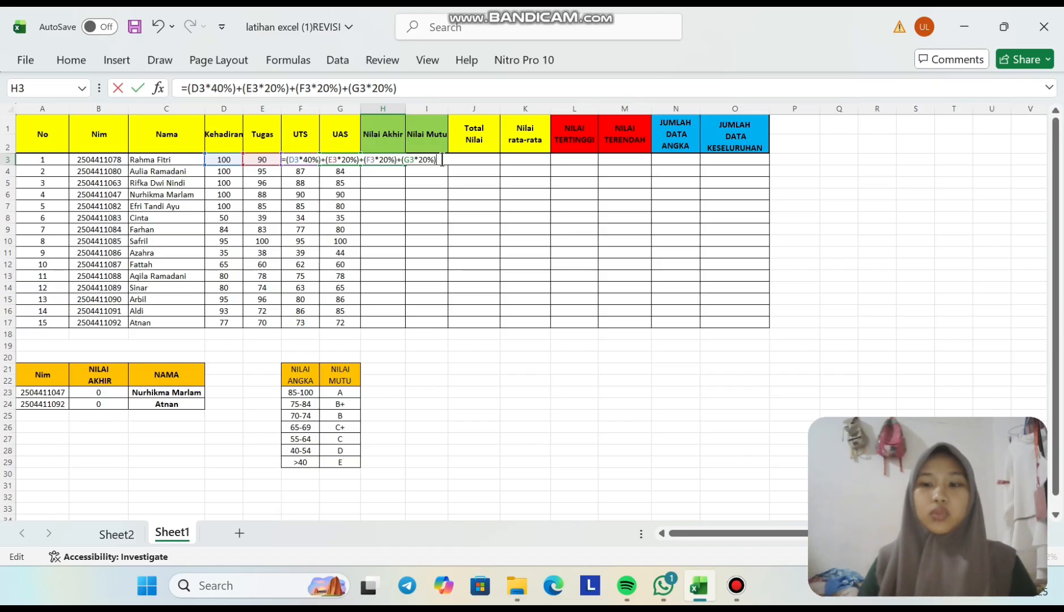
pyautogui.press('Return')
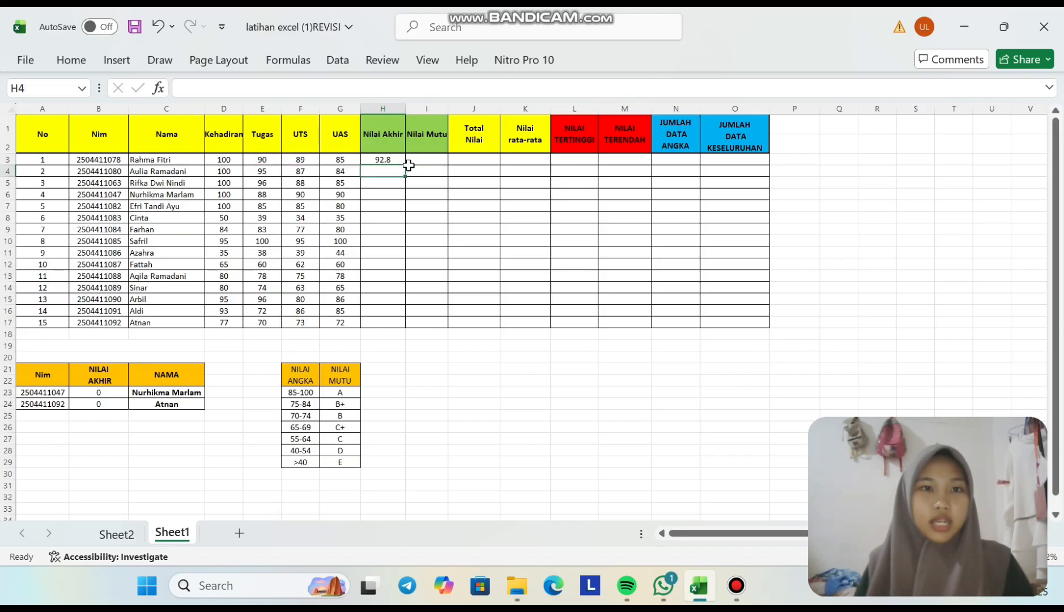
# - Fill the Nilai Akhir formula from H3 down through H17 for all students
pyautogui.click(385, 160)
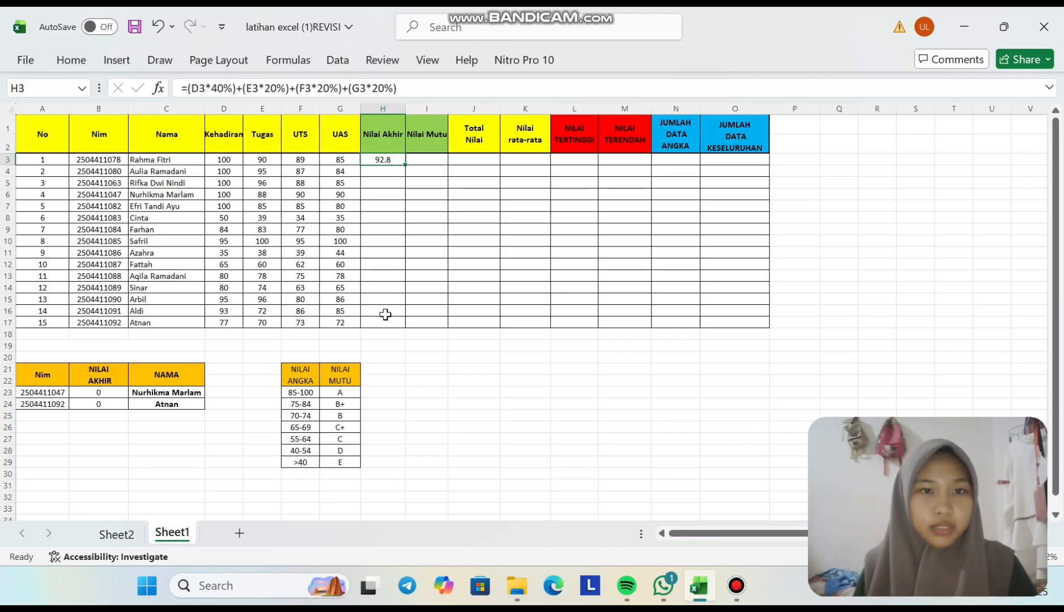
pyautogui.doubleClick(405, 164)
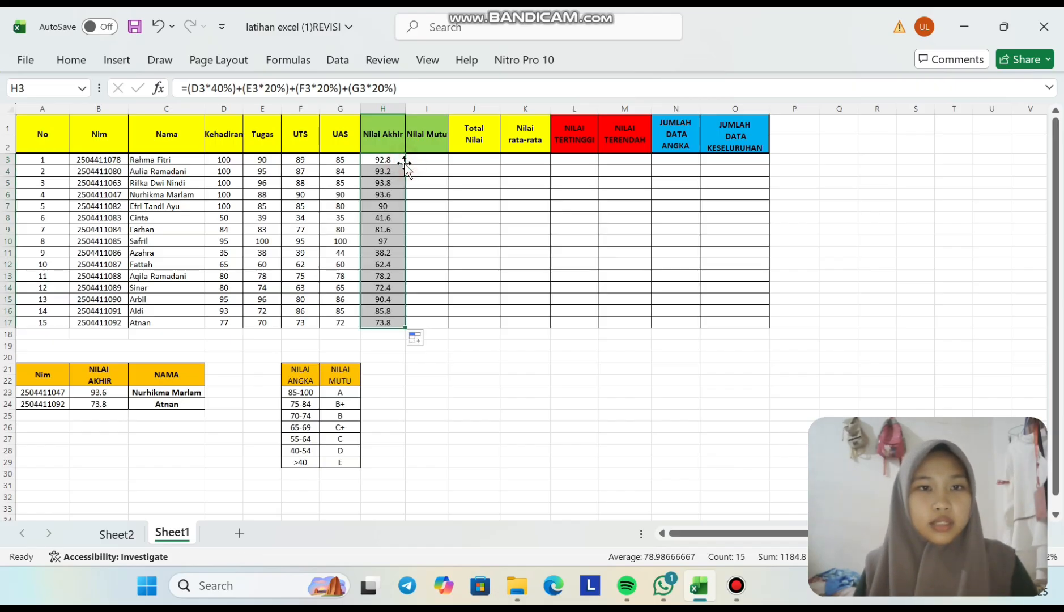
pyautogui.click(389, 344)
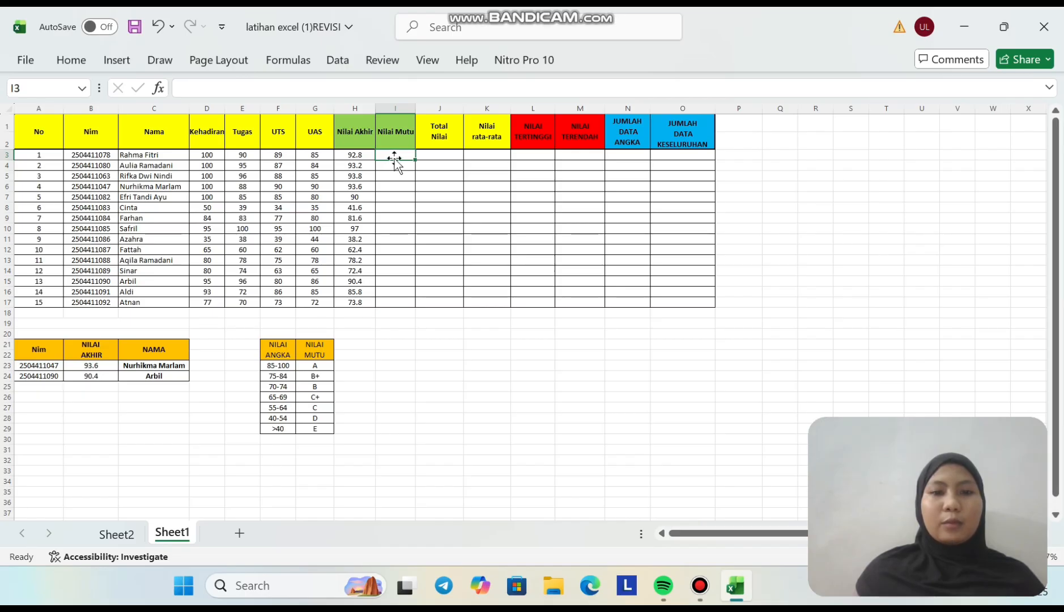
# - Start the Nilai Mutu formula in I3 with the A grade condition, as =IF(H3>=85,"A",
pyautogui.click(399, 165)
pyautogui.click(397, 157)
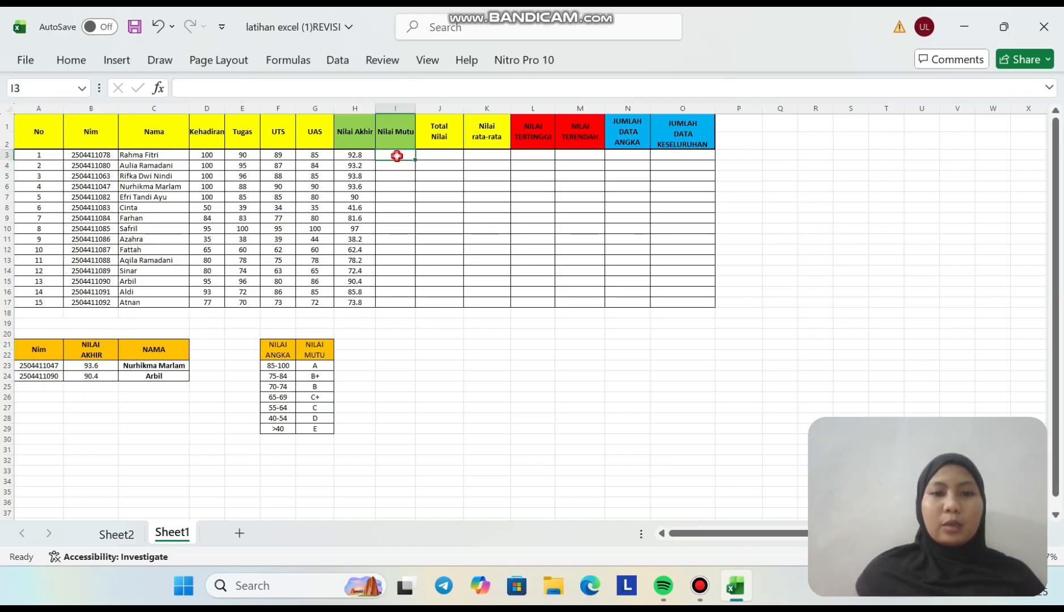
pyautogui.write('=')
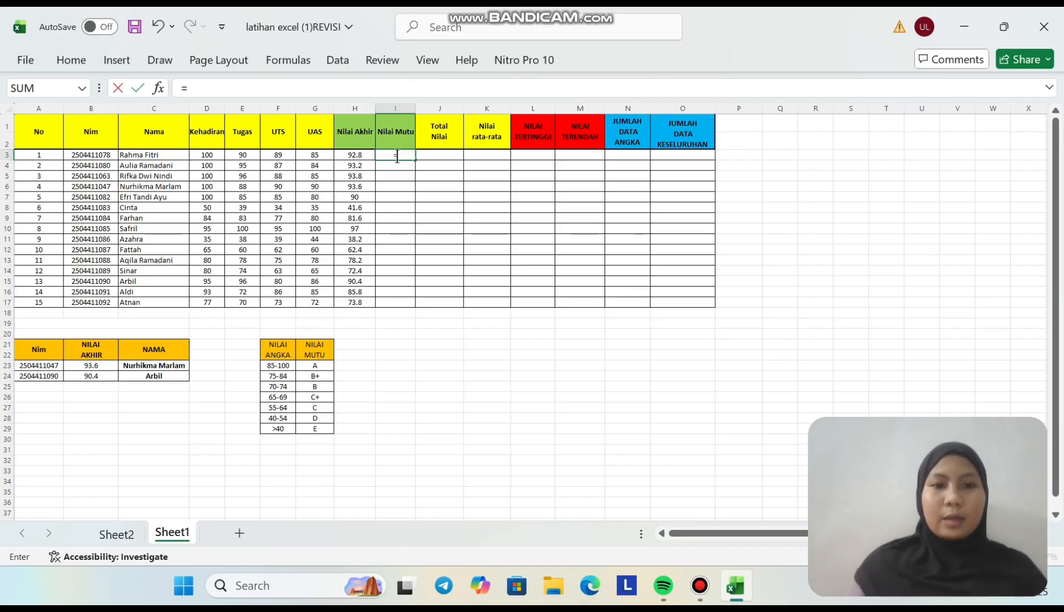
pyautogui.write('IF')
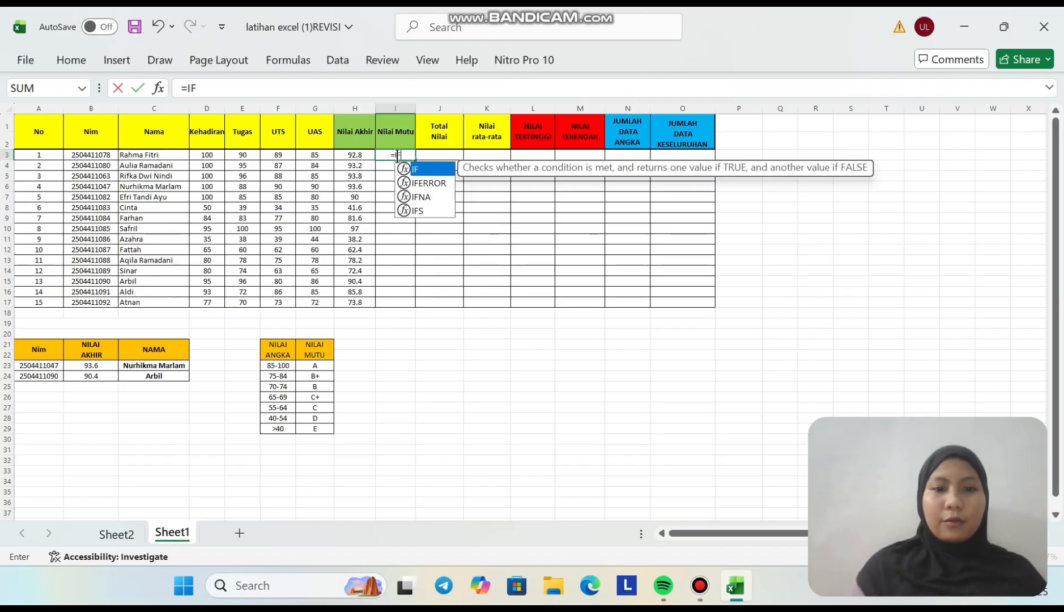
pyautogui.write('(')
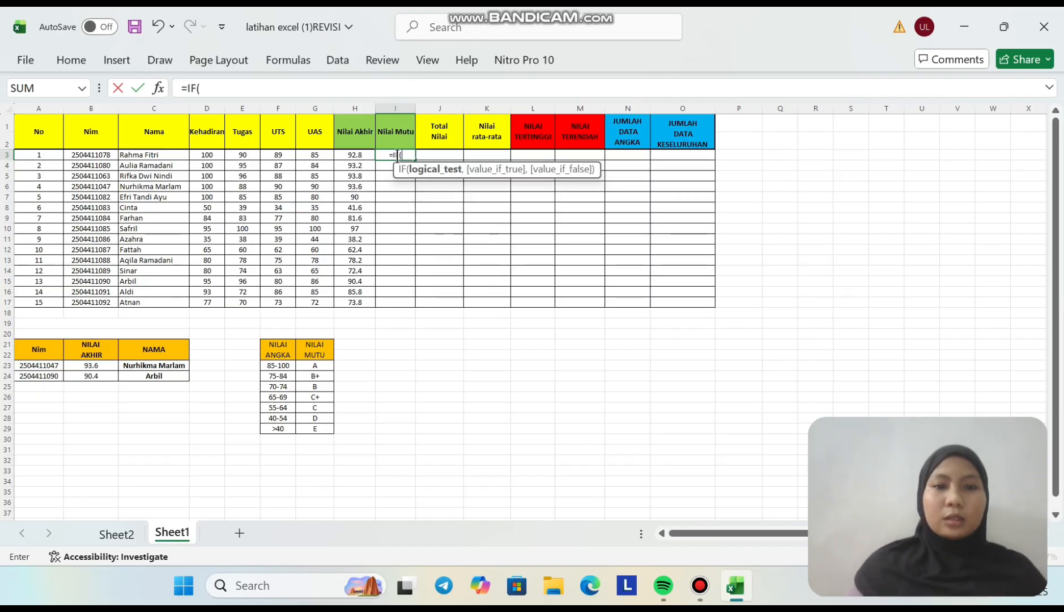
pyautogui.click(358, 156)
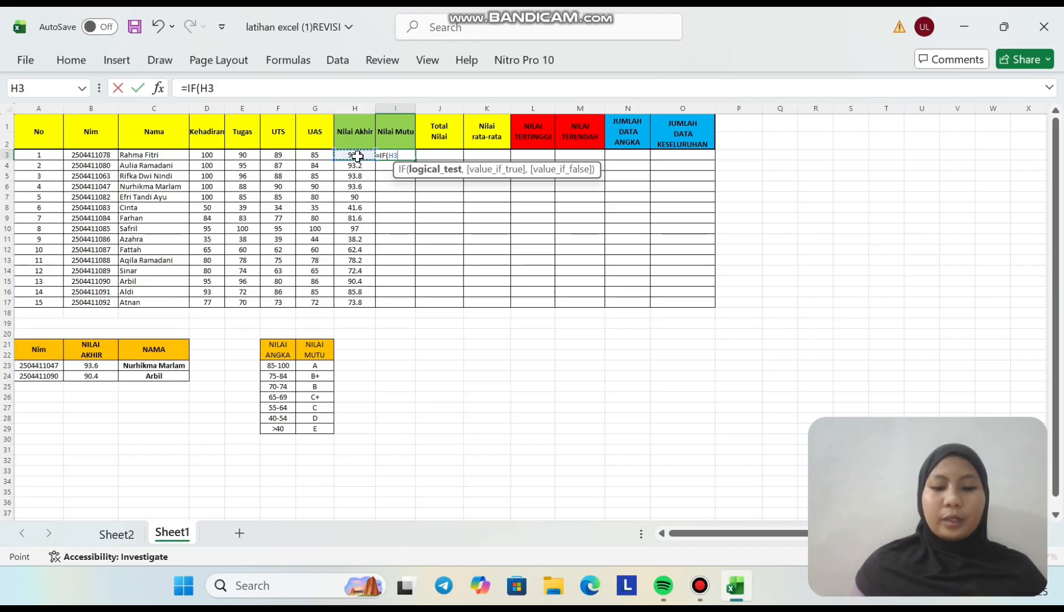
pyautogui.write('>')
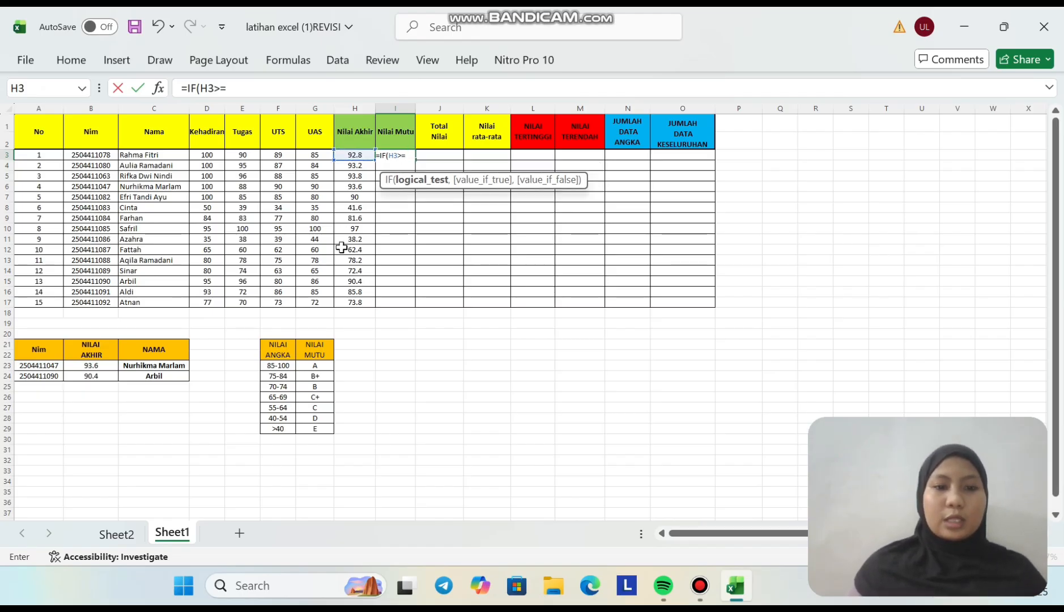
pyautogui.write('=85')
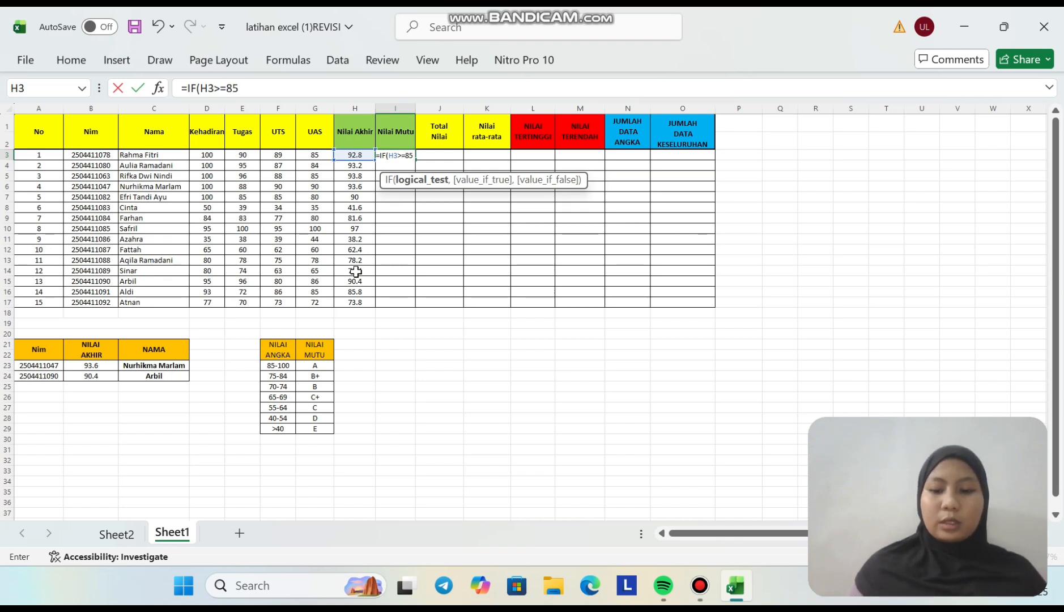
pyautogui.write(',"A')
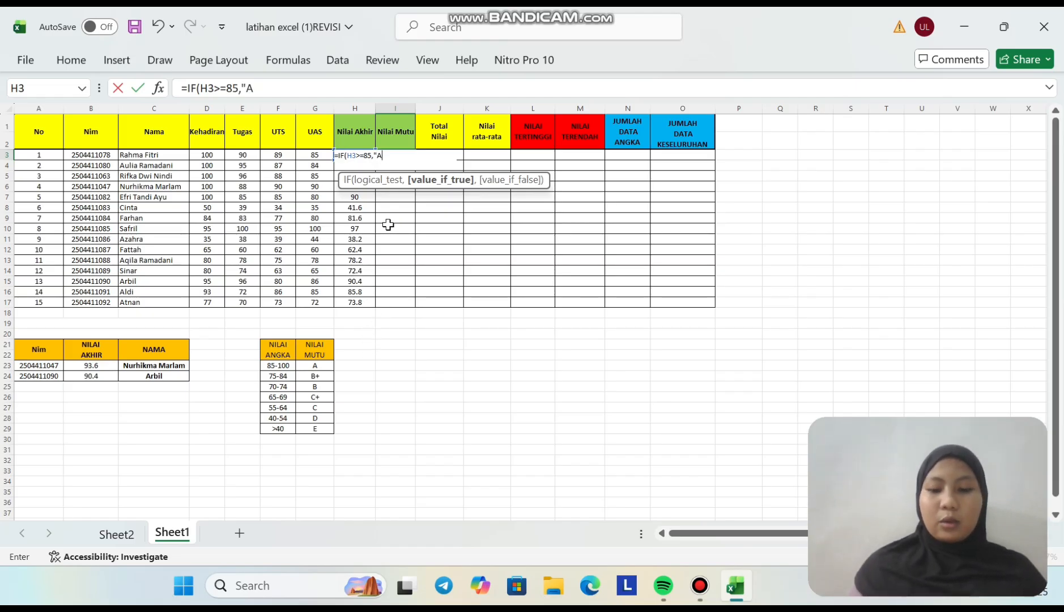
pyautogui.write('",')
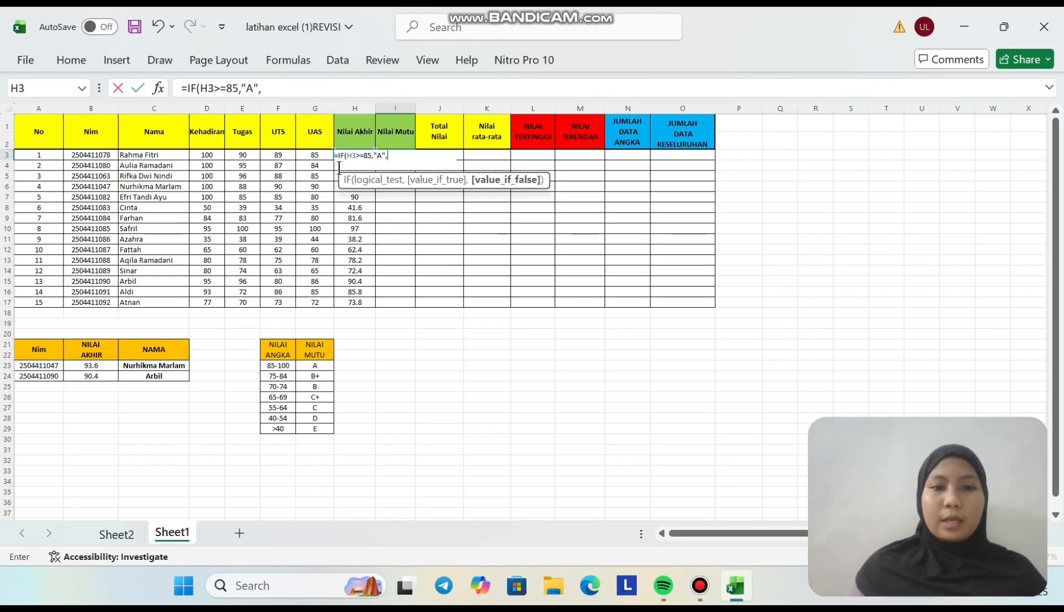
# - Nest the B+ grade condition in the I3 formula, as IF(H3>=75,"B+",
pyautogui.write('IF')
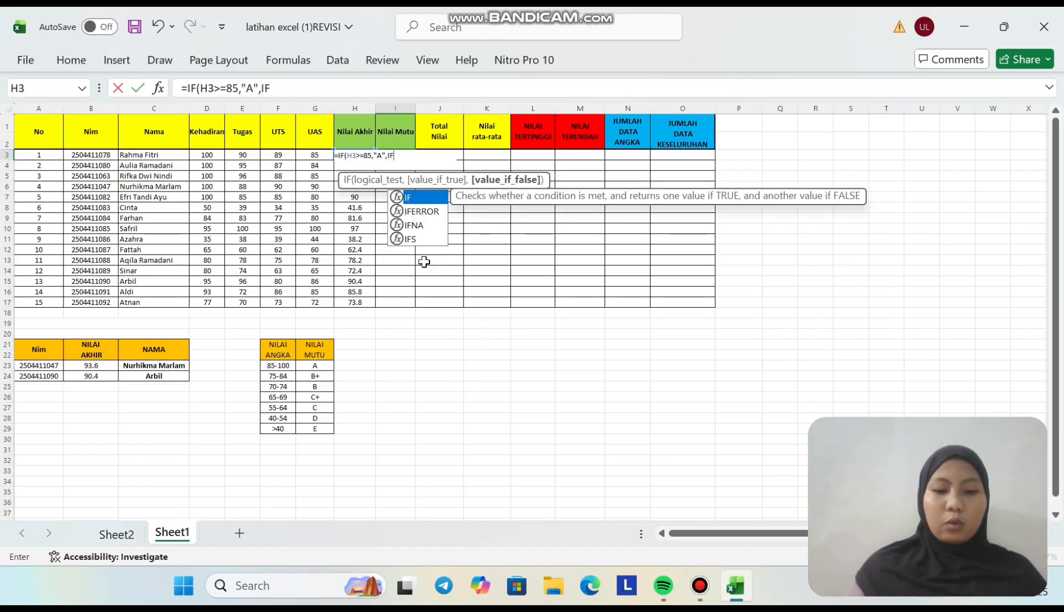
pyautogui.write('(')
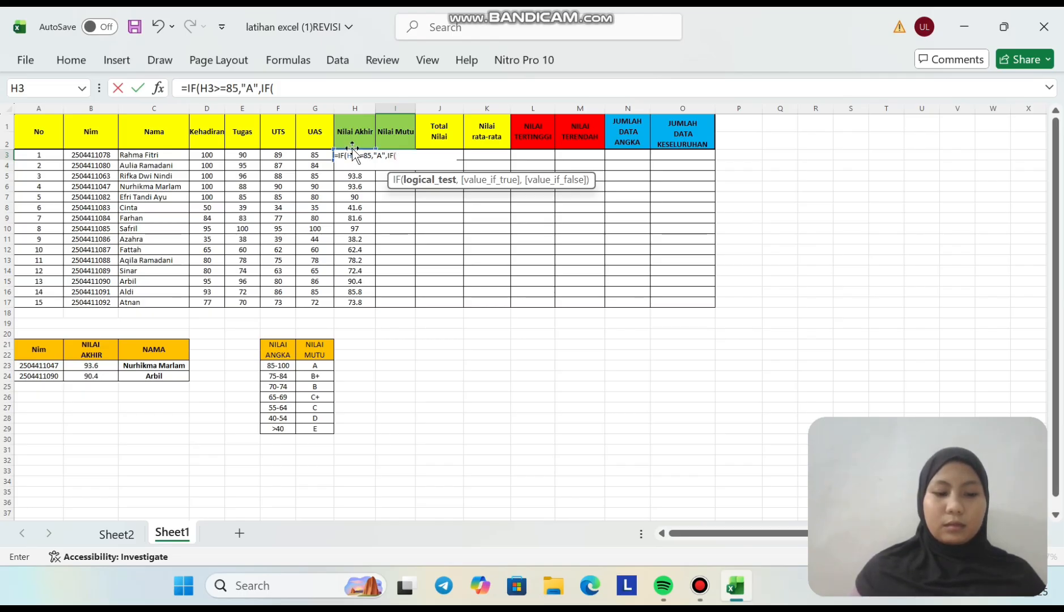
pyautogui.write('H3>=')
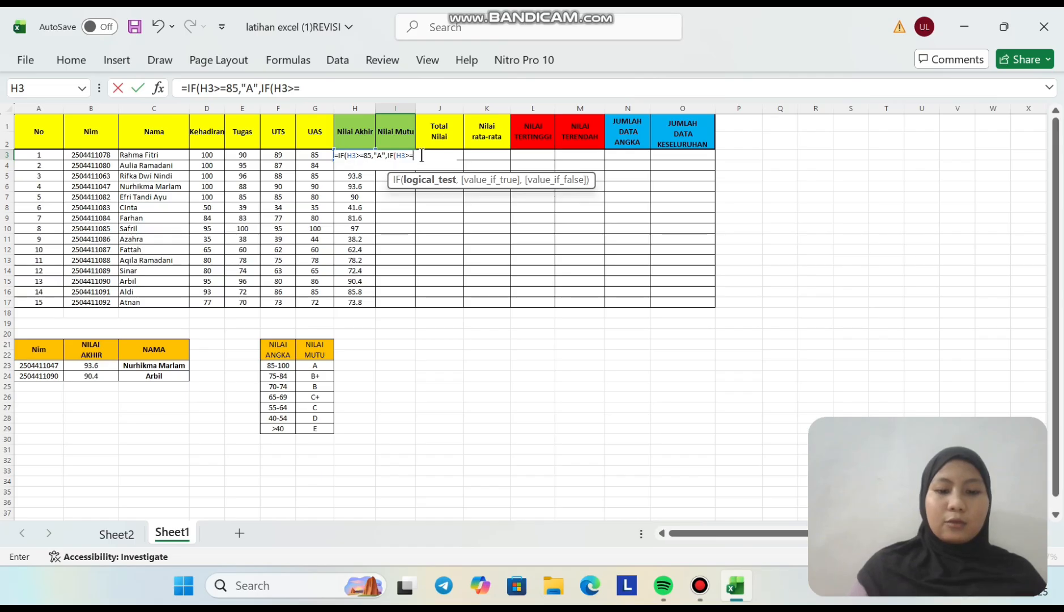
pyautogui.write('75')
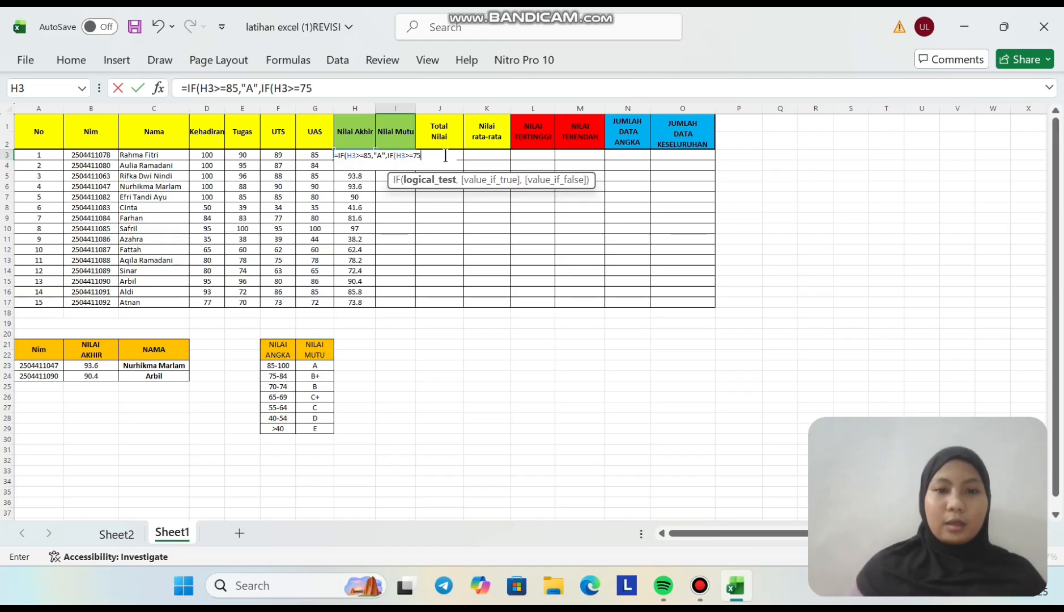
pyautogui.write(',')
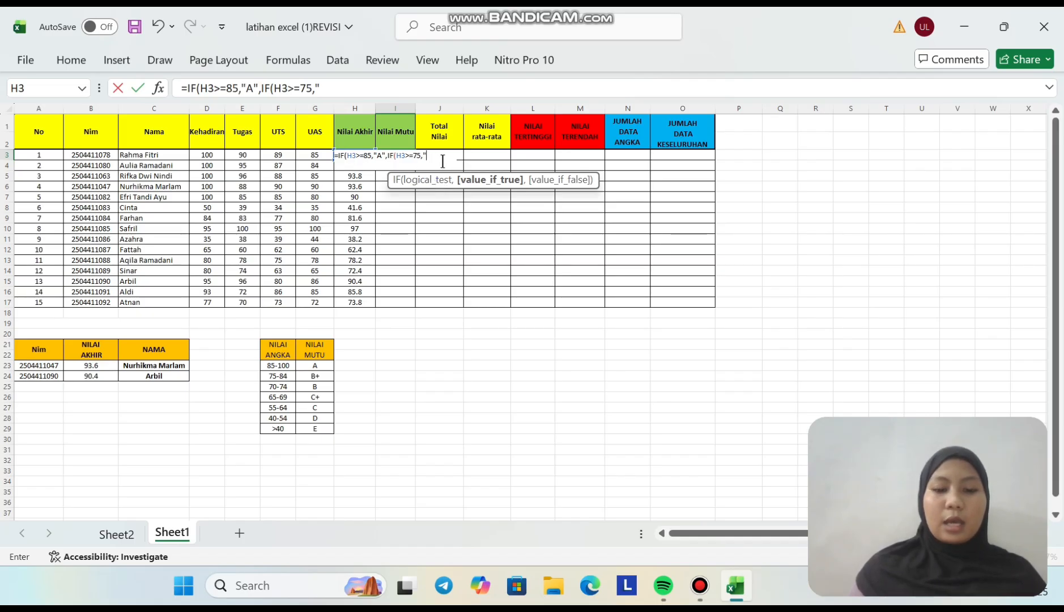
pyautogui.write('"B')
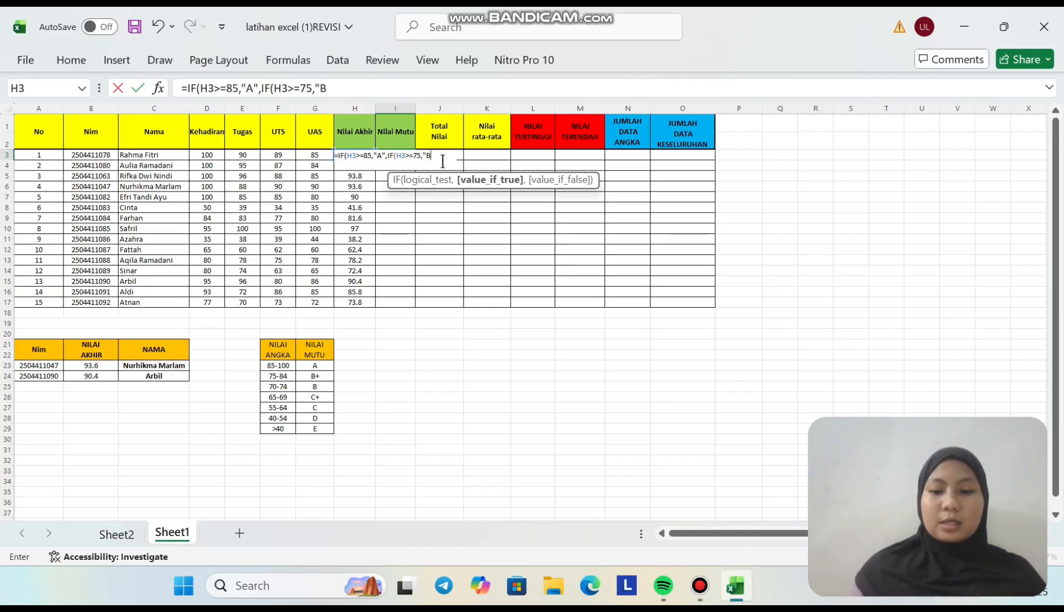
pyautogui.write('+')
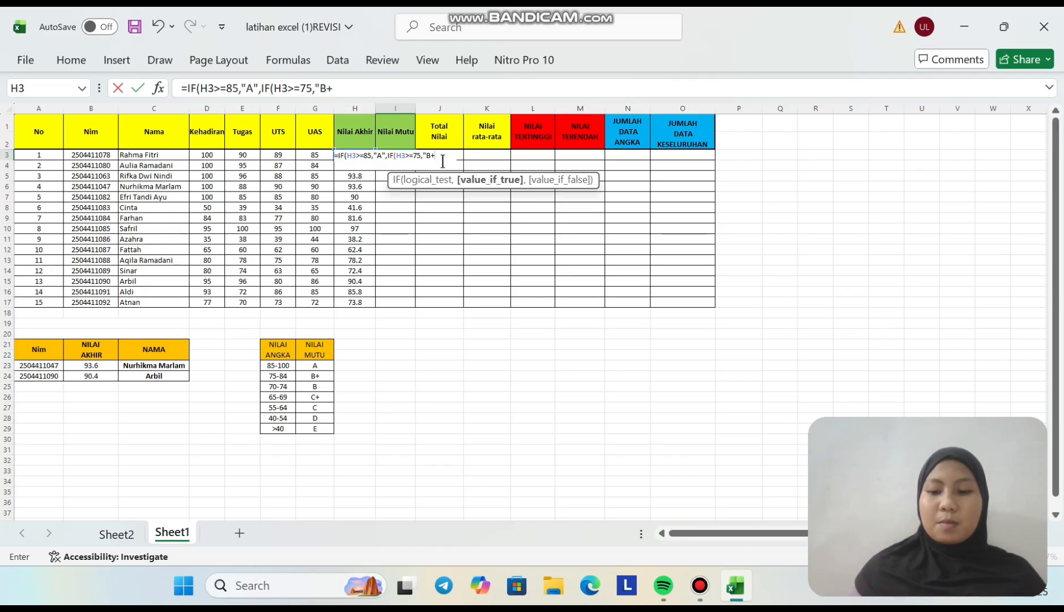
pyautogui.write('",')
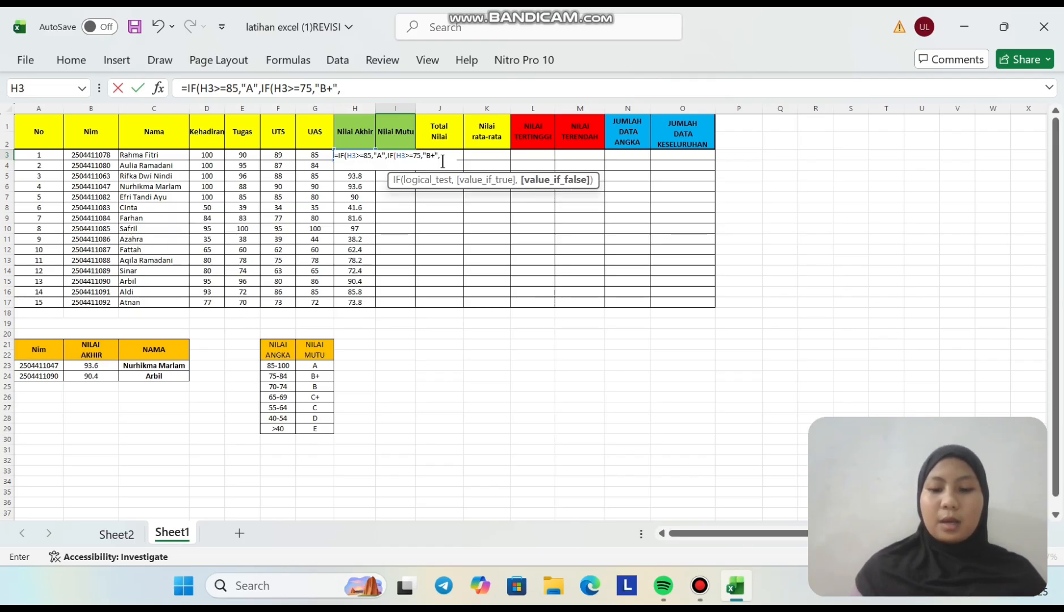
# - Nest the B grade condition in the I3 formula, as IF(H3>=70,"B",
pyautogui.write('IF')
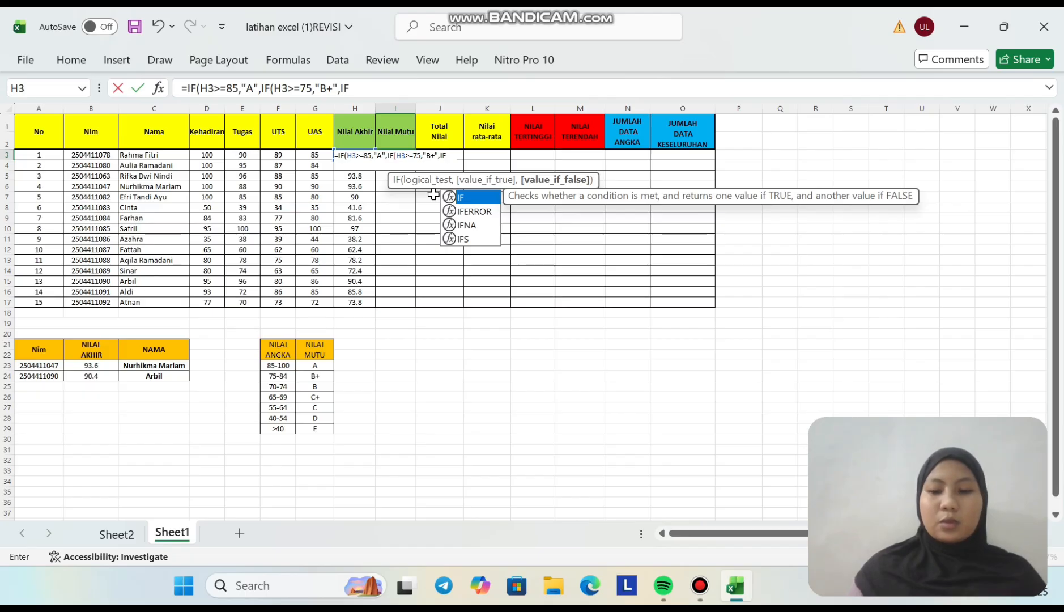
pyautogui.write('(')
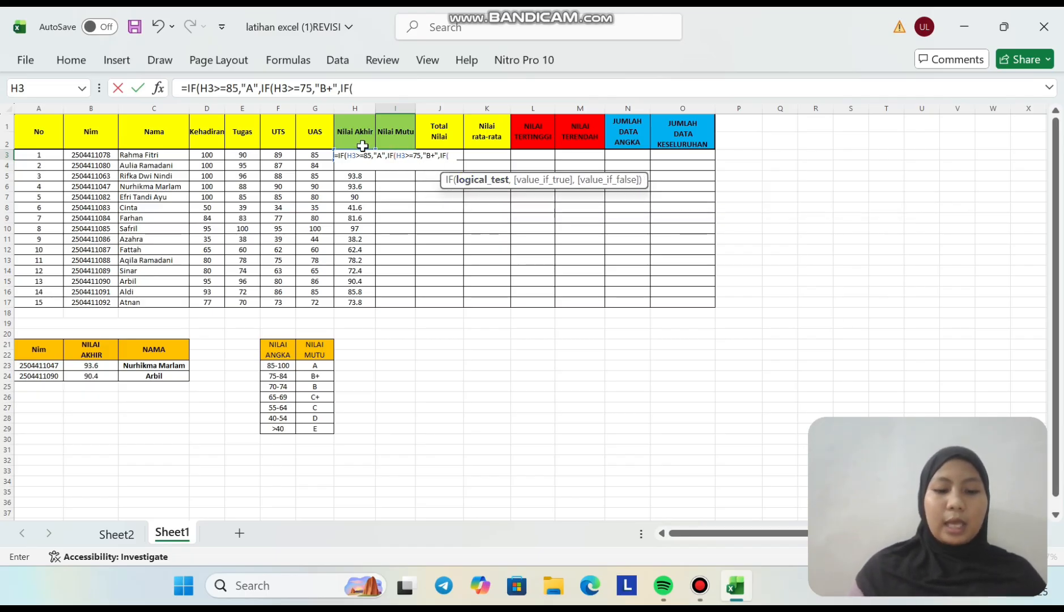
pyautogui.write('H3')
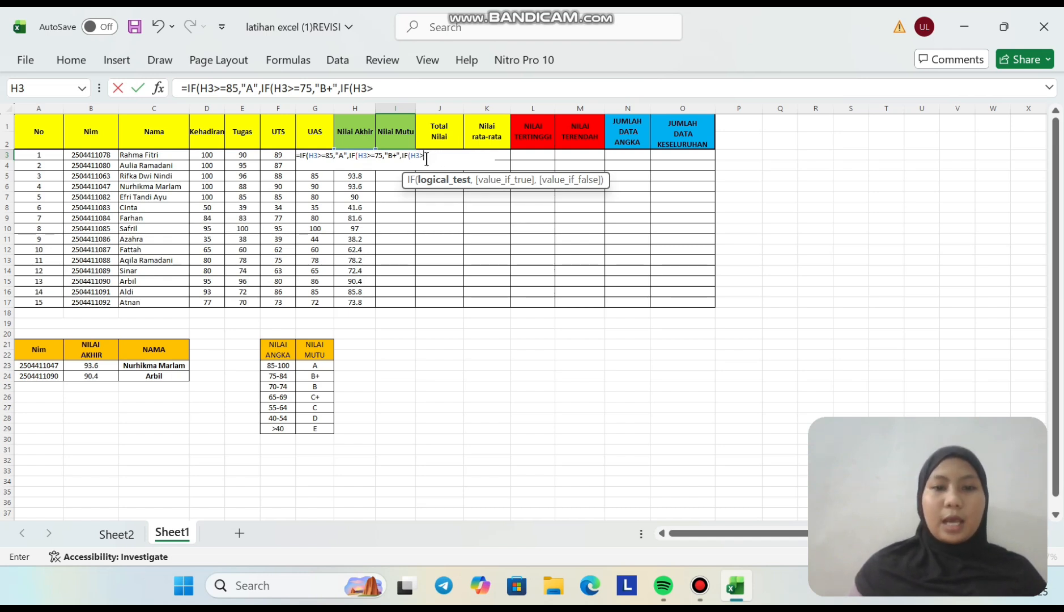
pyautogui.write('>=')
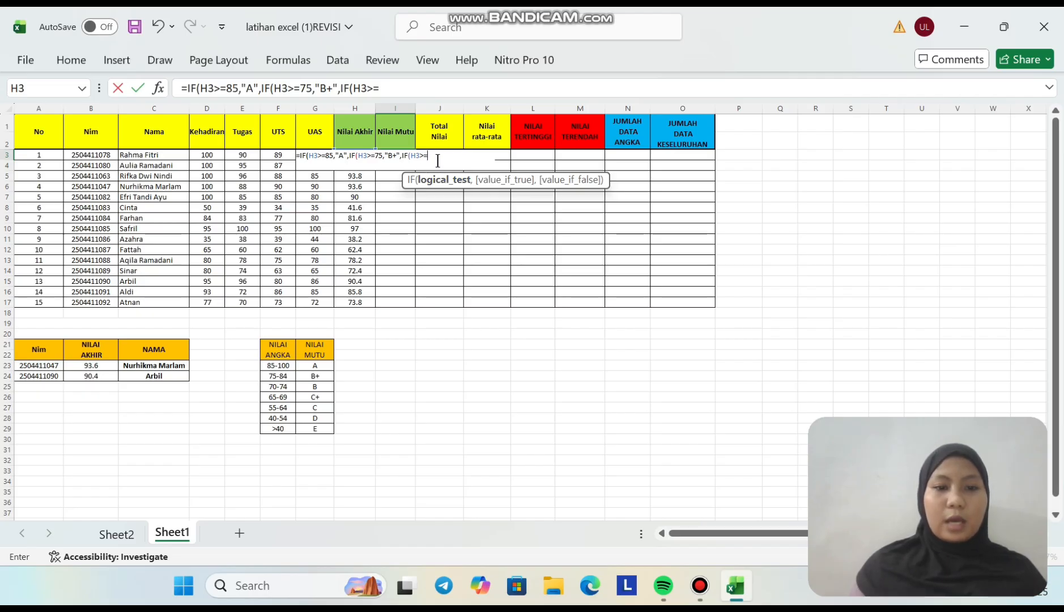
pyautogui.write('7')
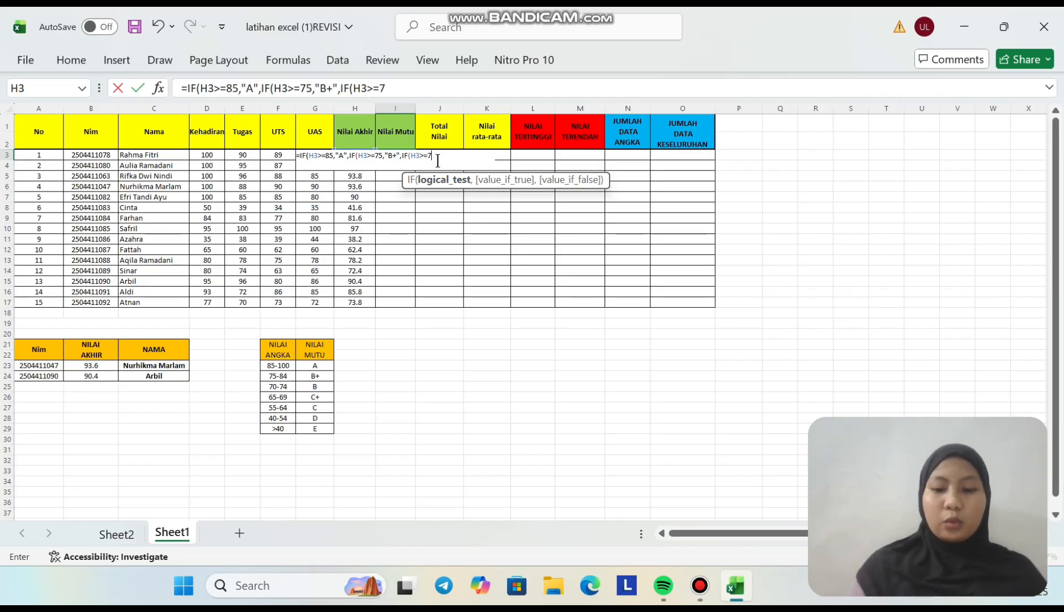
pyautogui.write('0,')
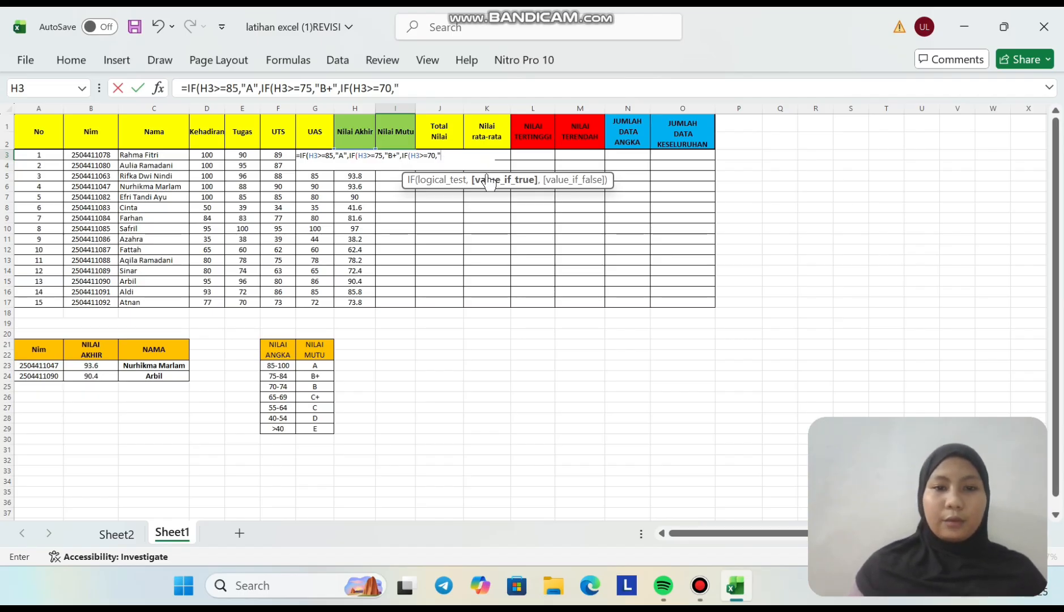
pyautogui.write('"')
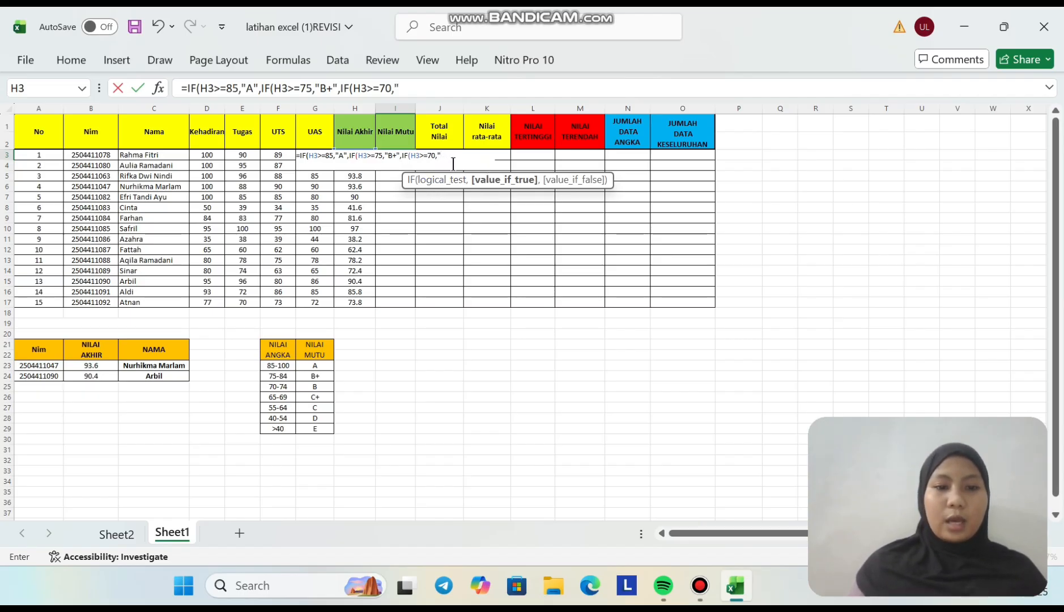
pyautogui.write('B"')
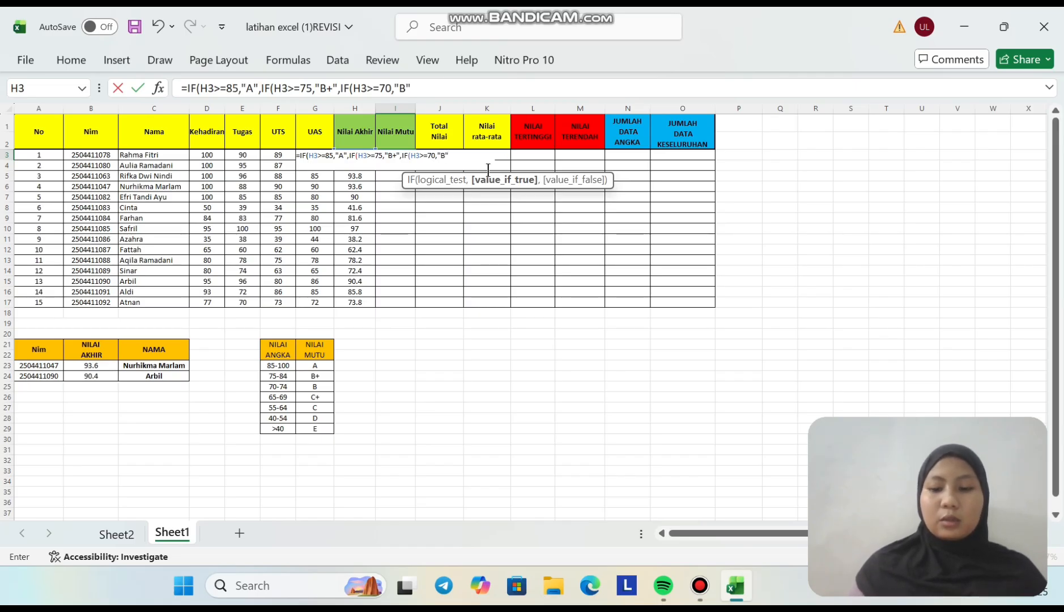
pyautogui.write(',')
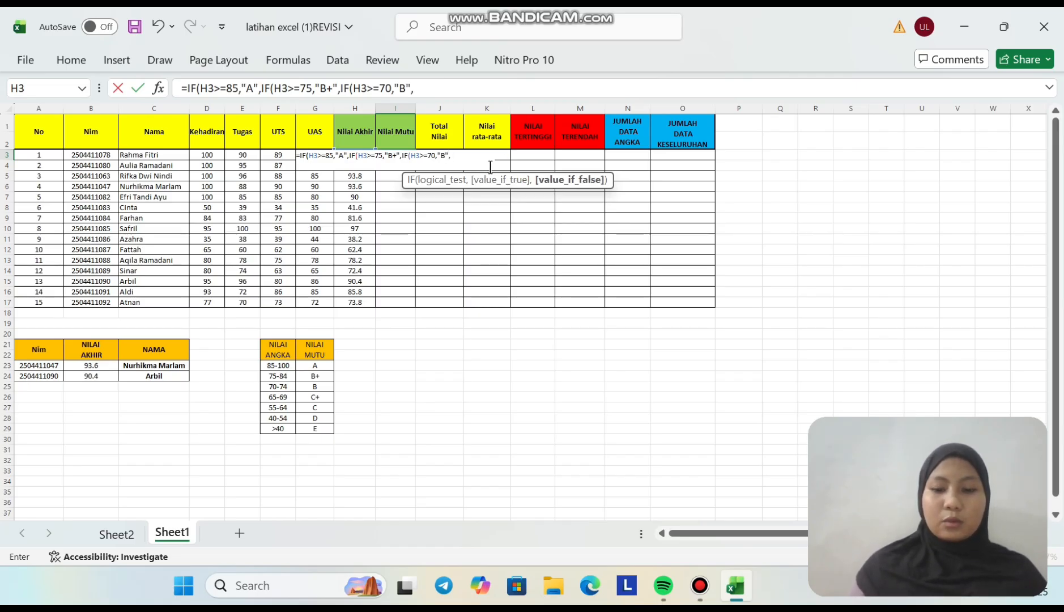
# - Nest the C+ grade condition in the I3 formula, as IF(H3>=65,"C+"
pyautogui.write('IF')
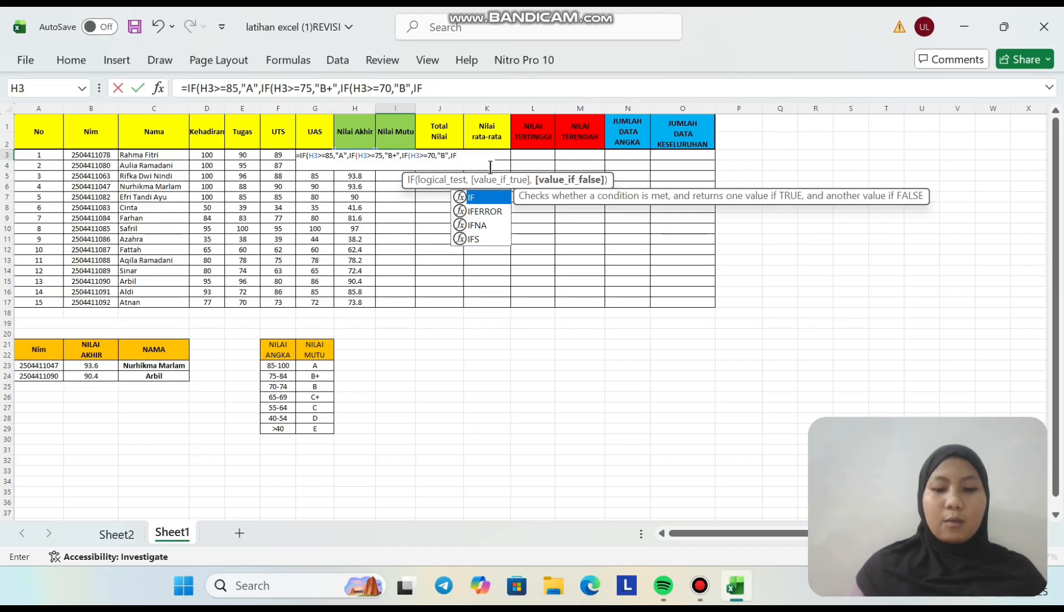
pyautogui.write('(')
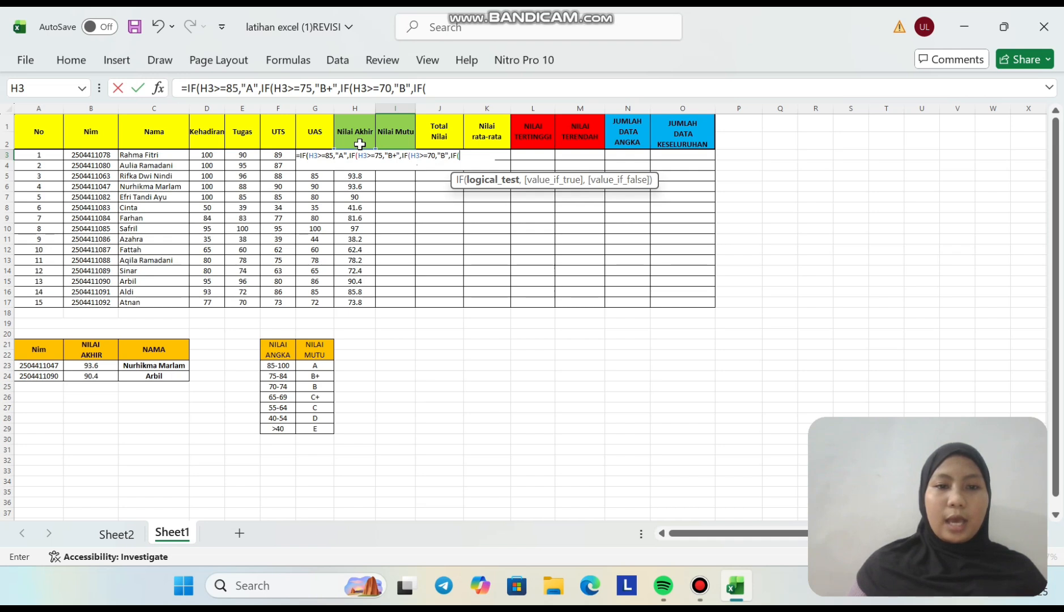
pyautogui.write('H3>=')
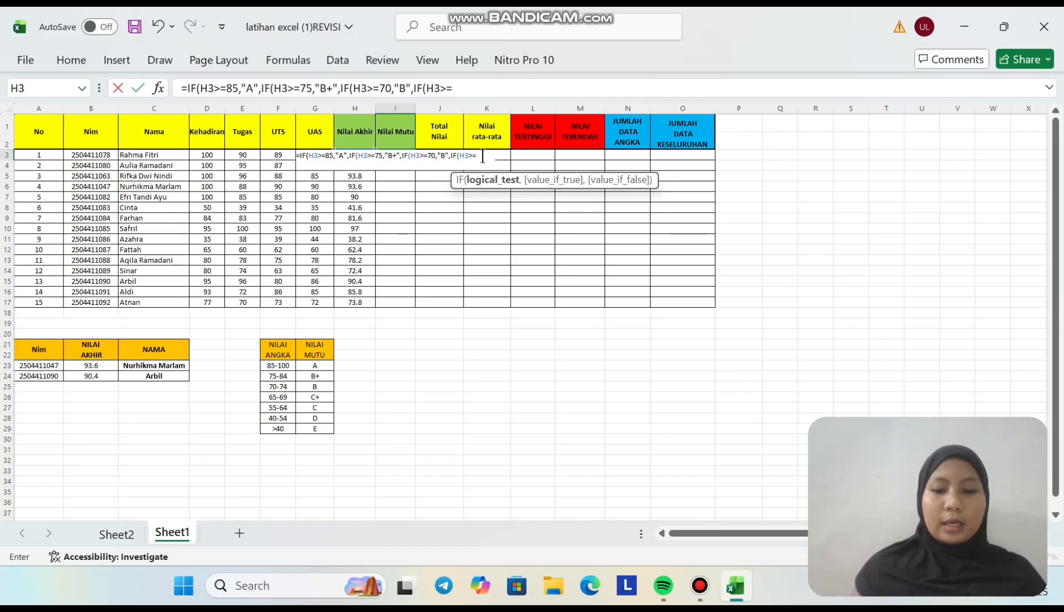
pyautogui.write('65')
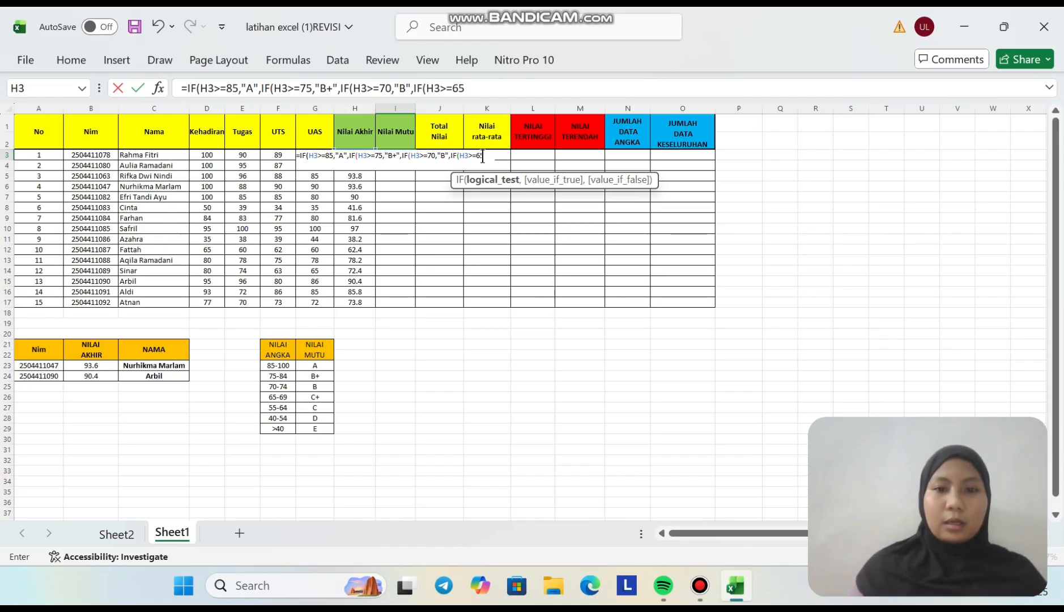
pyautogui.write(',')
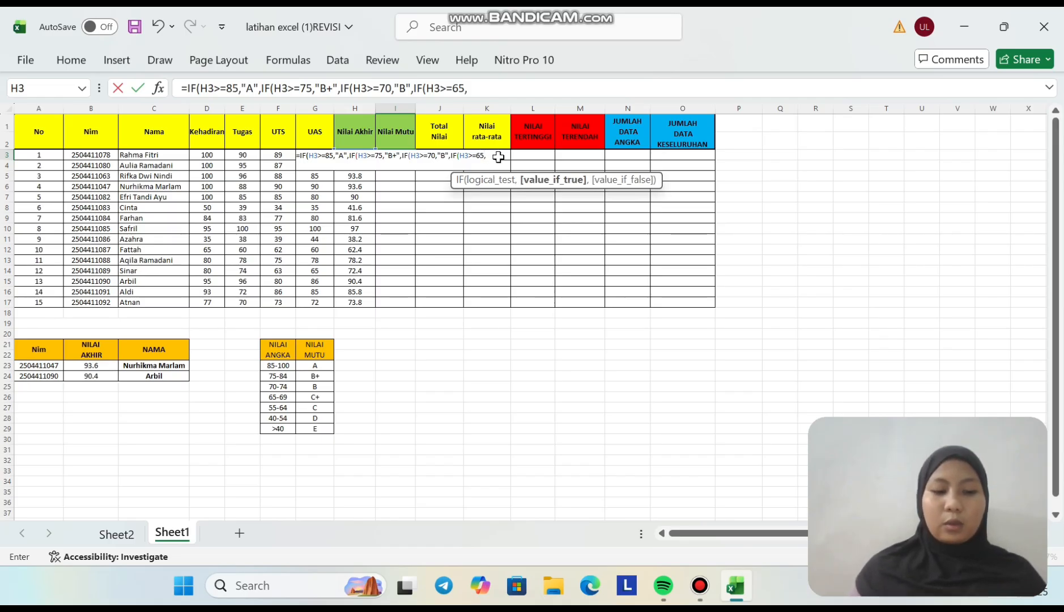
pyautogui.write('"')
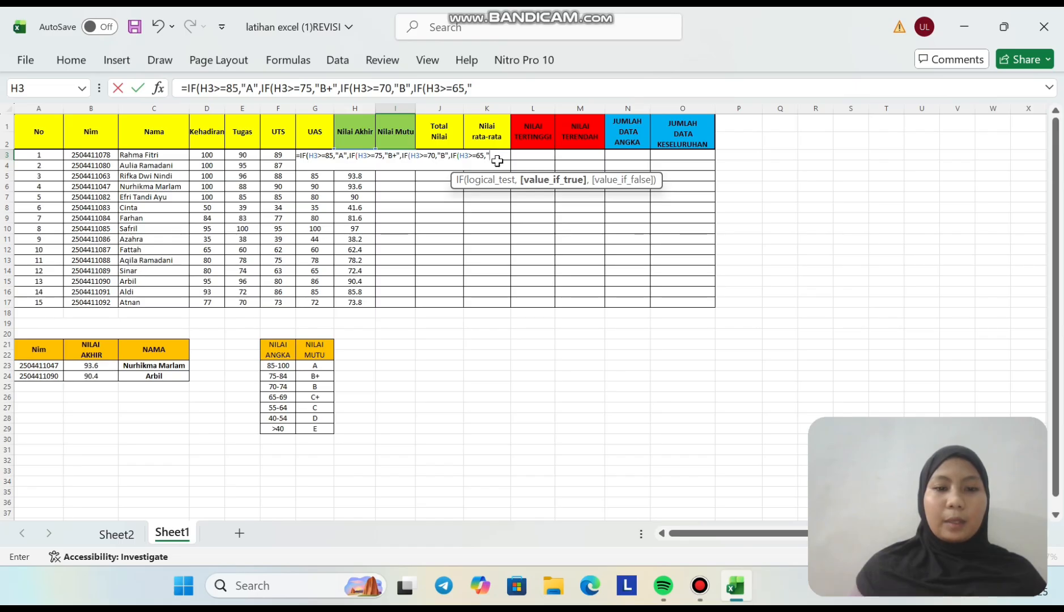
pyautogui.write('C')
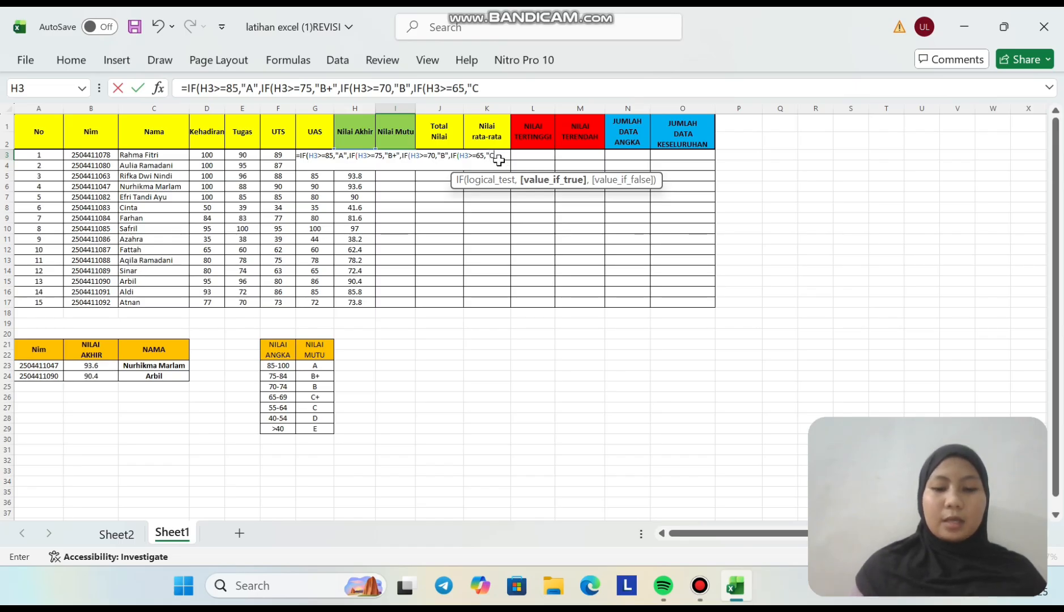
pyautogui.write('+')
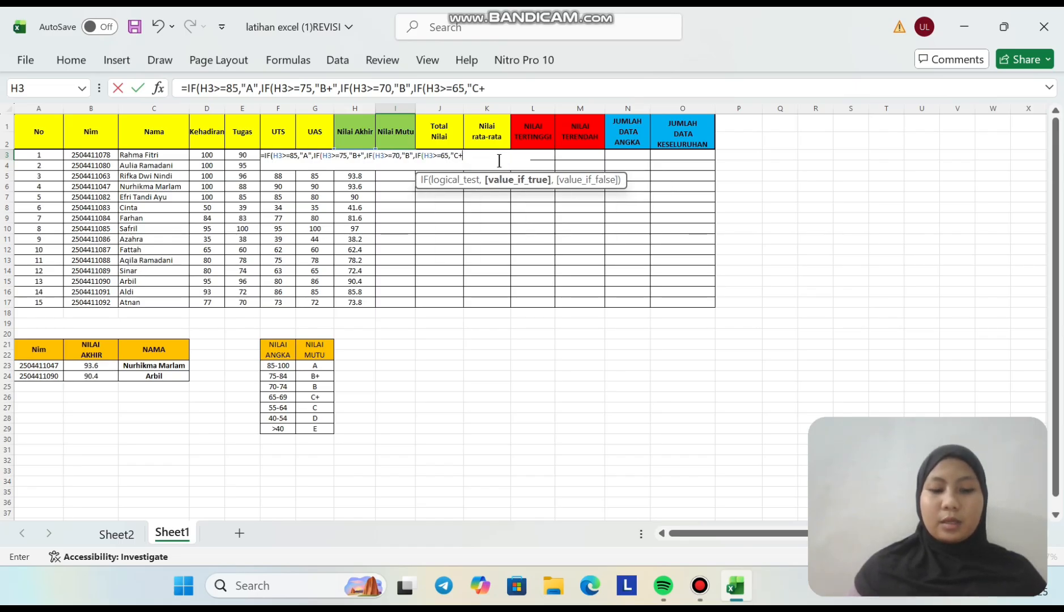
pyautogui.write('"')
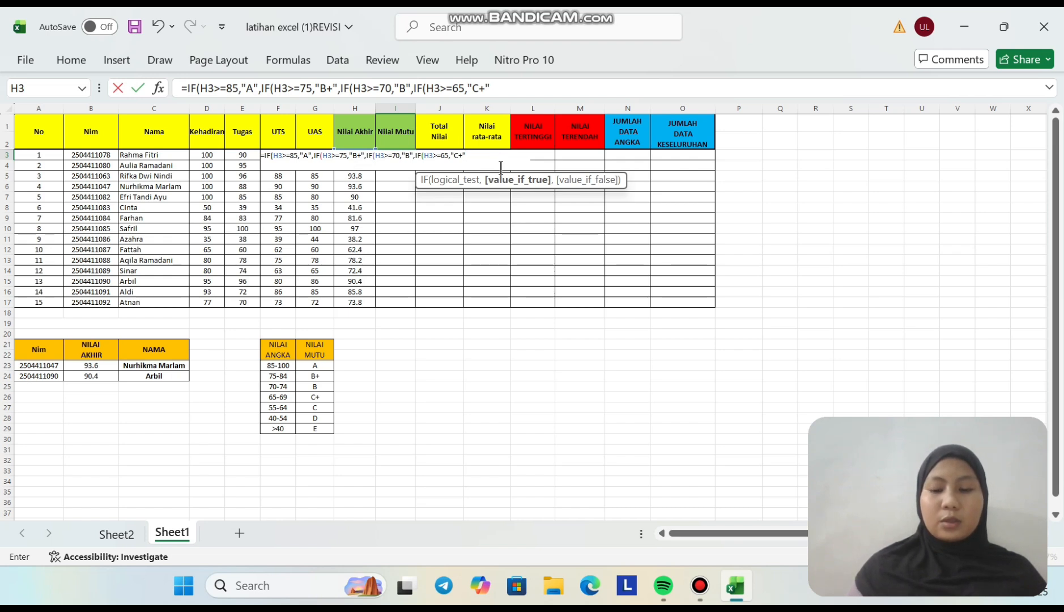
# - Nest the C grade condition in the I3 formula, as IF(H3>=55,"C"
pyautogui.write(',')
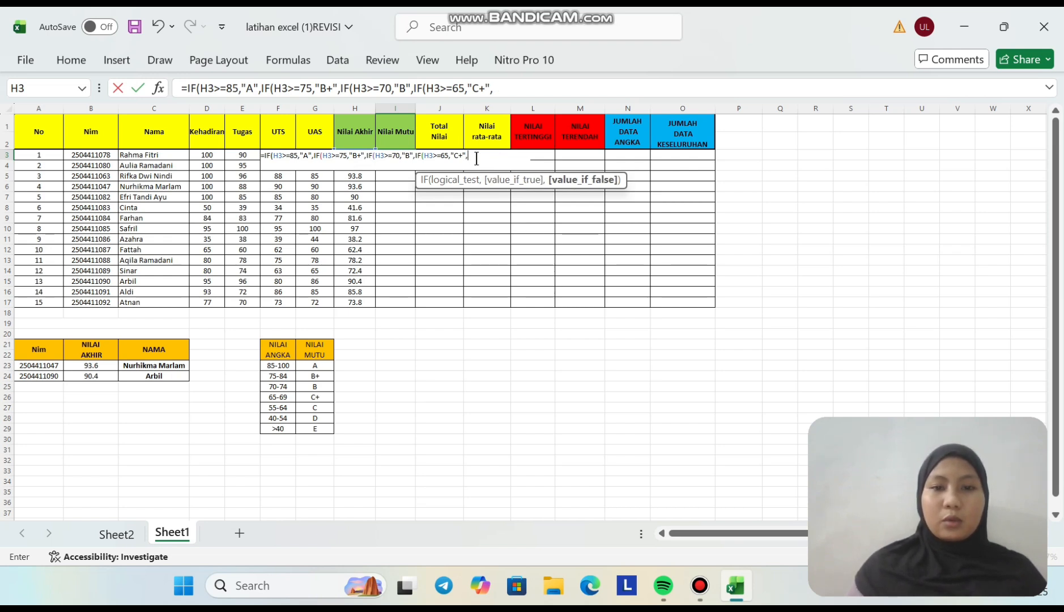
pyautogui.write('IF')
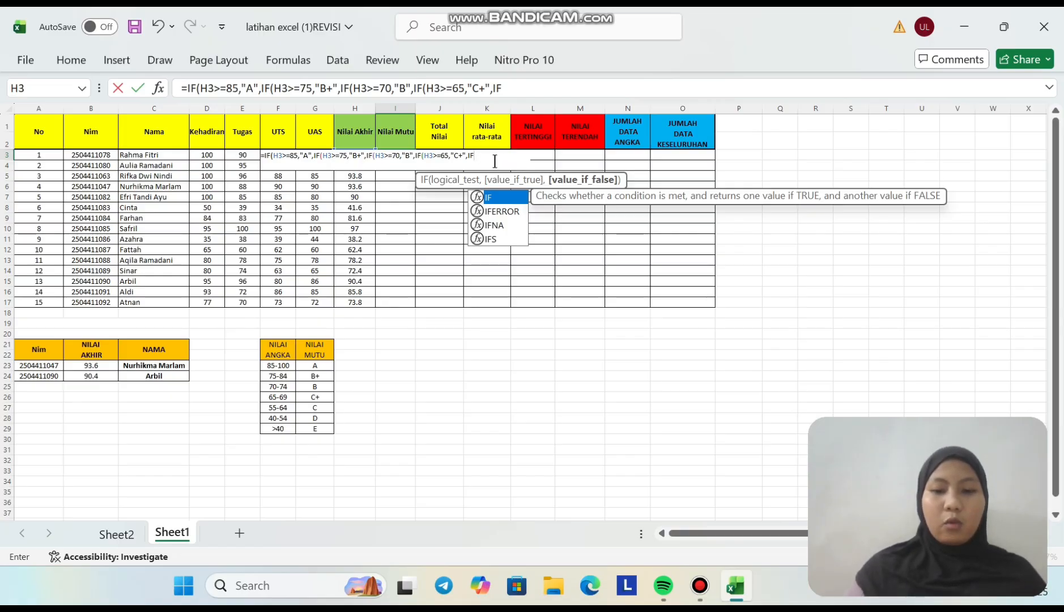
pyautogui.write('(')
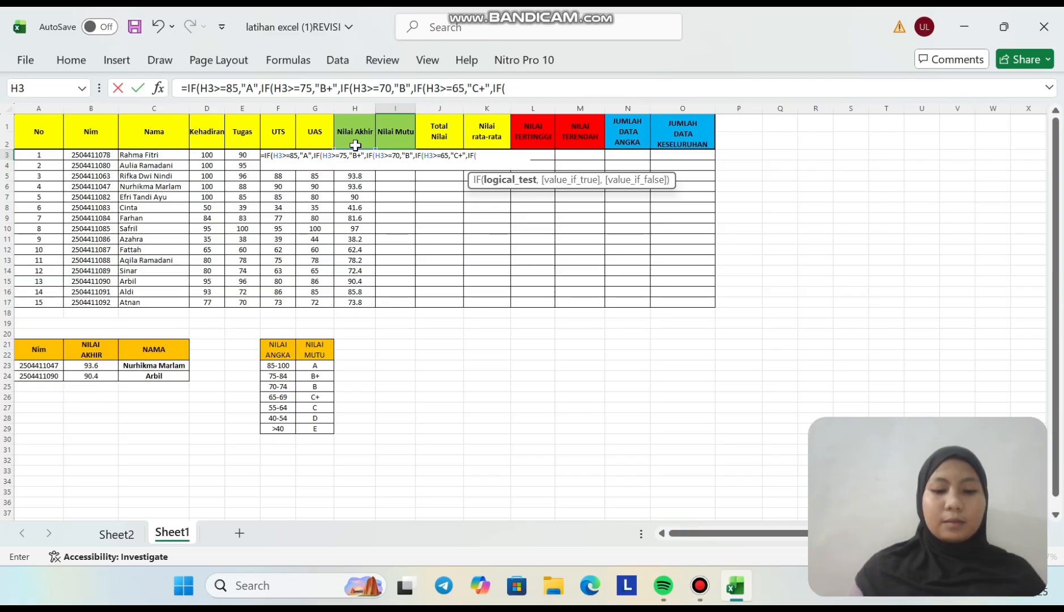
pyautogui.write('H3')
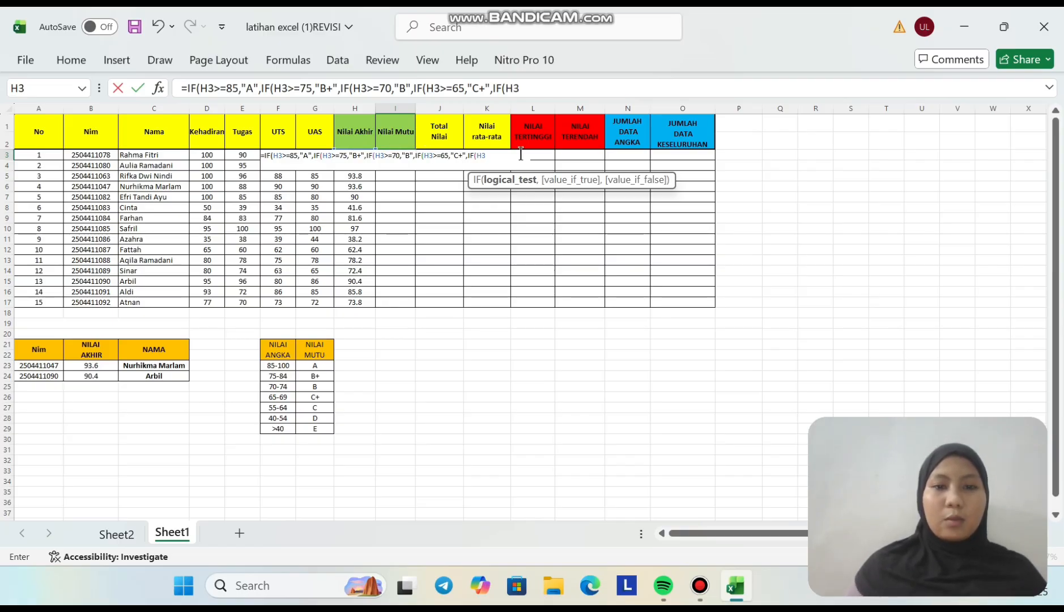
pyautogui.write('>')
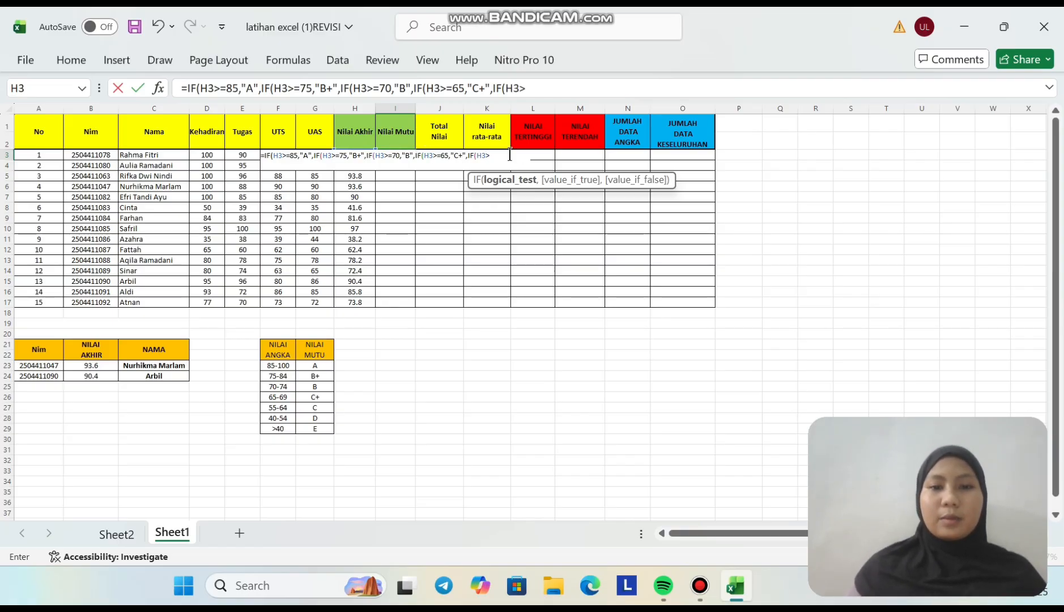
pyautogui.write('=')
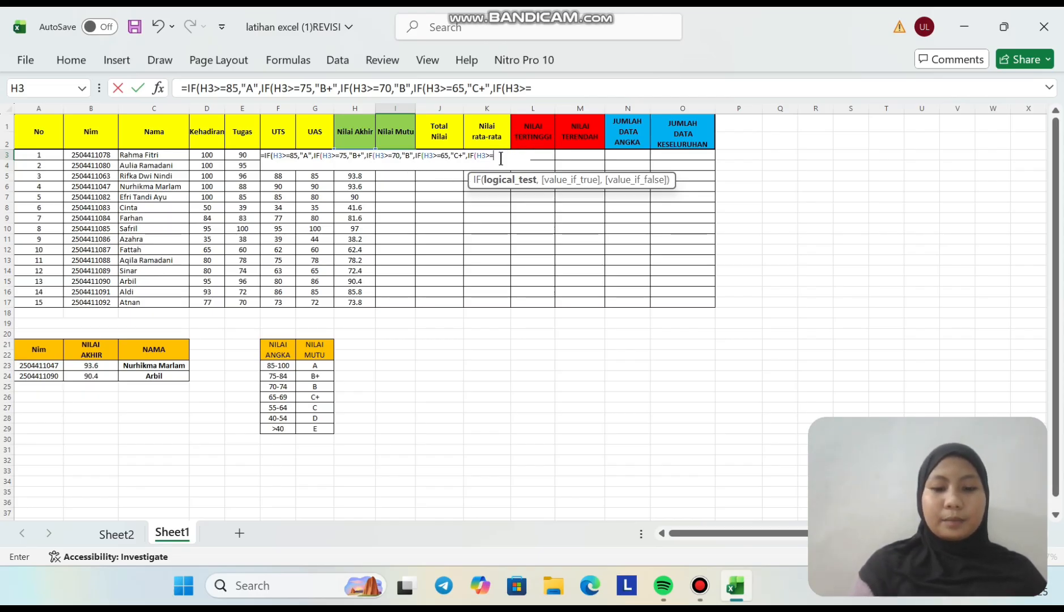
pyautogui.write('55')
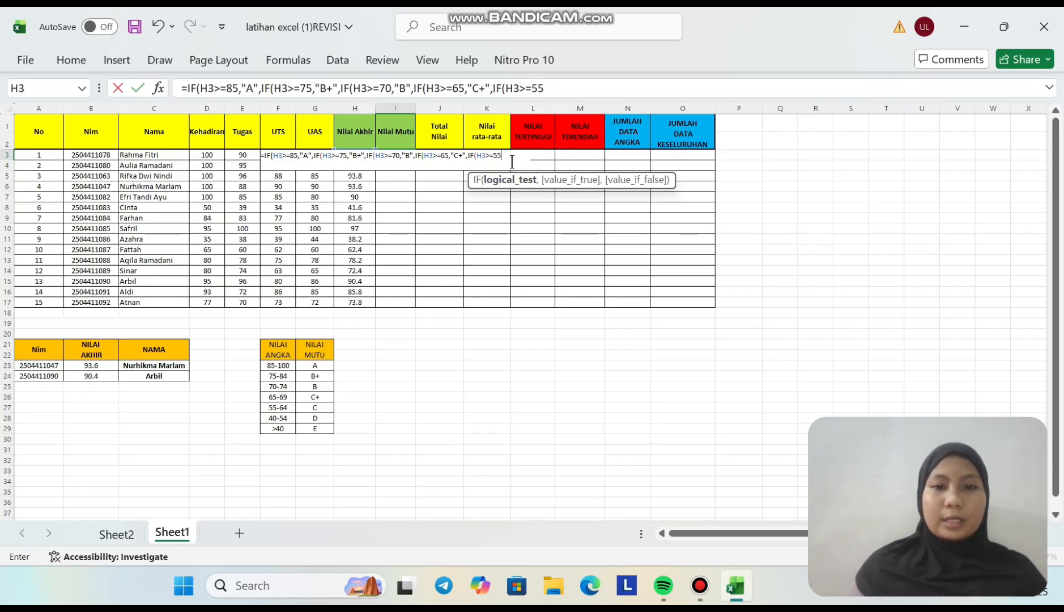
pyautogui.write(',"')
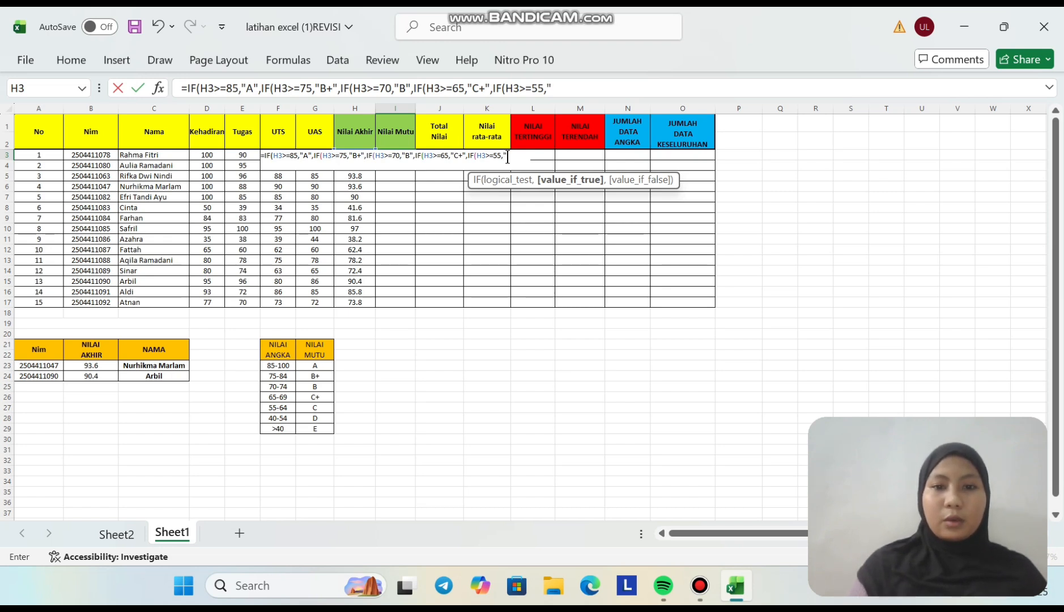
pyautogui.write('C')
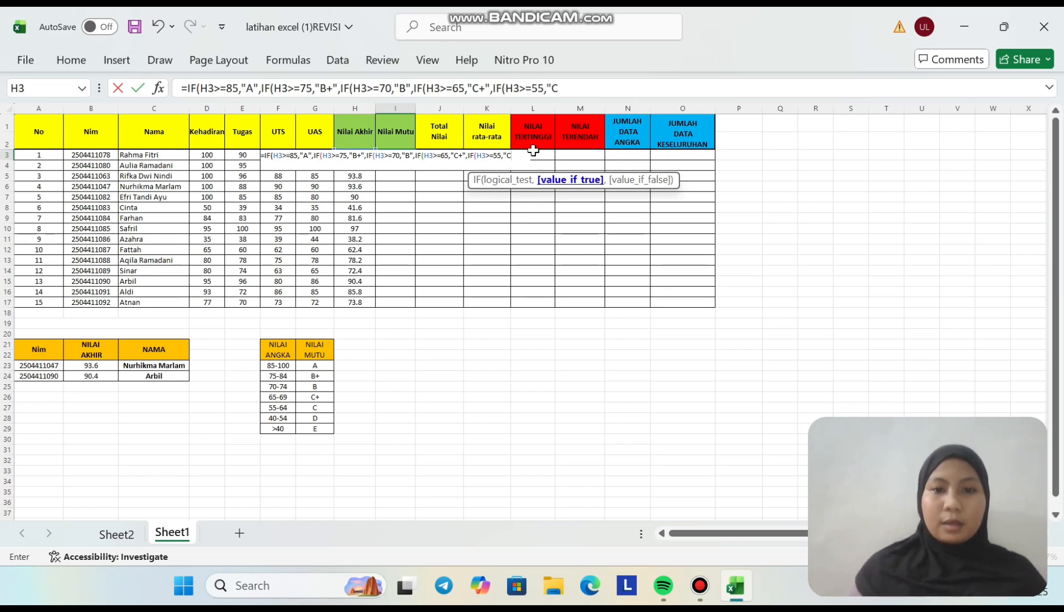
pyautogui.write('"')
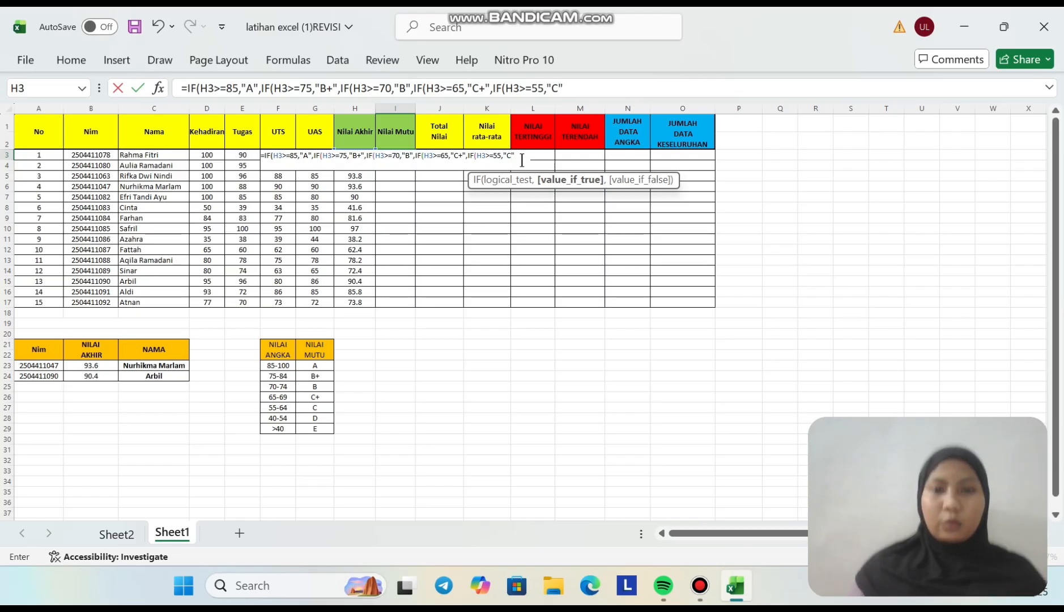
# - Nest the D grade condition in the I3 formula, as IF(H3>=40,"D"
pyautogui.write(',')
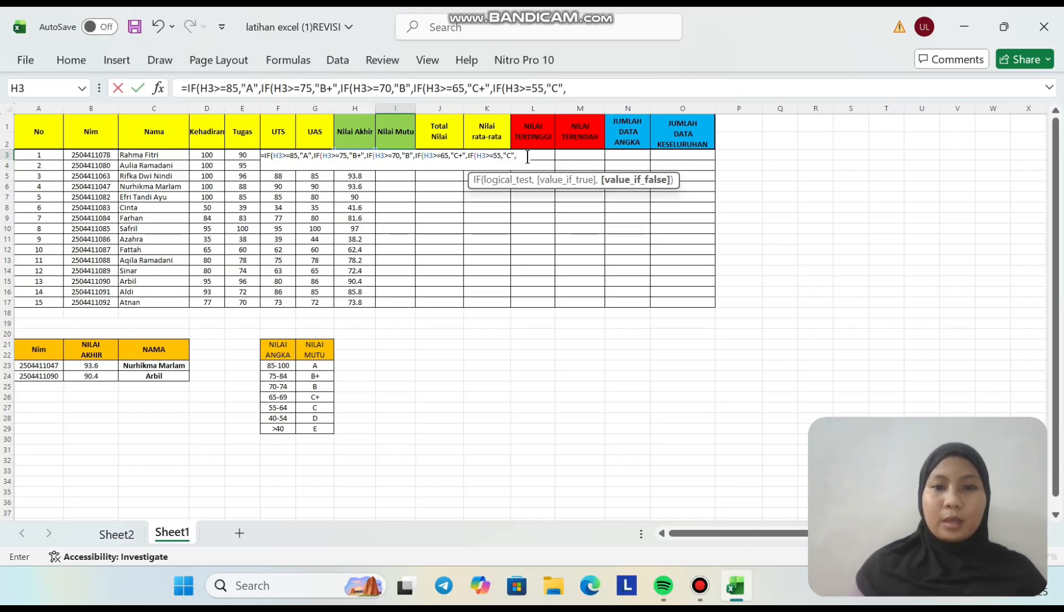
pyautogui.write('IF')
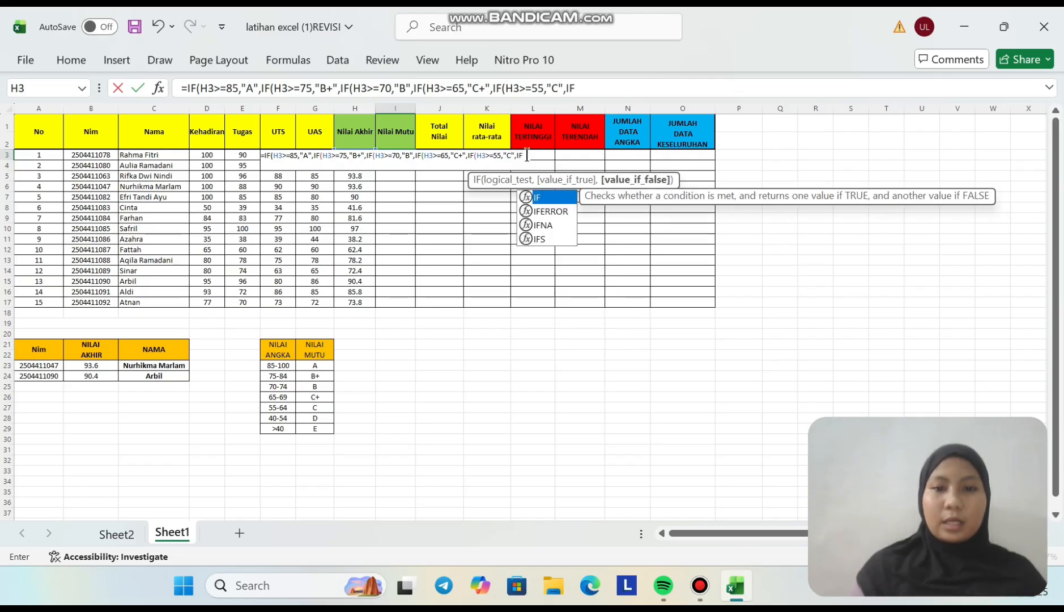
pyautogui.write('(')
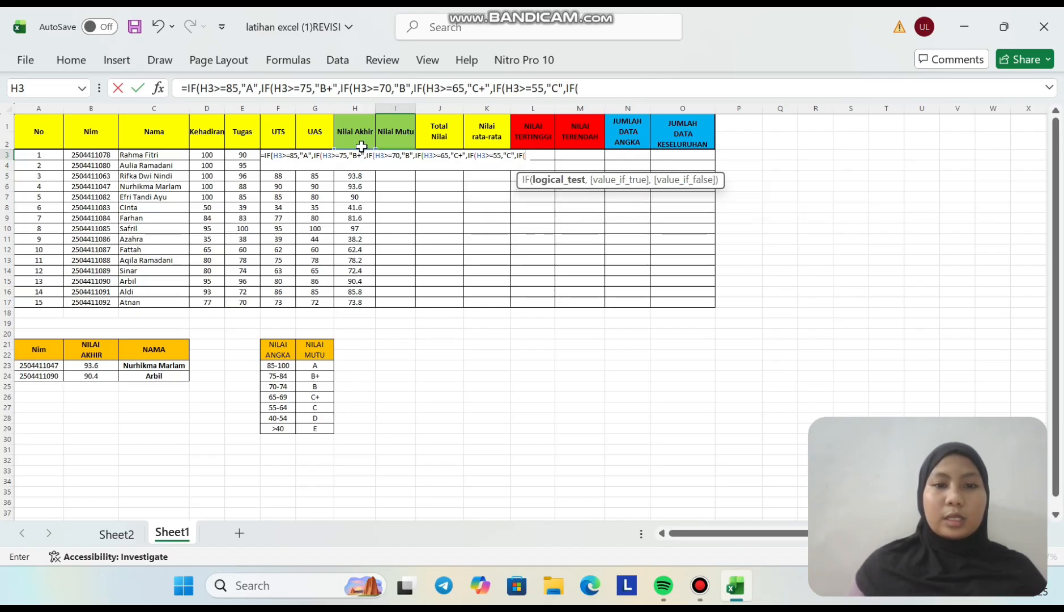
pyautogui.write('H3')
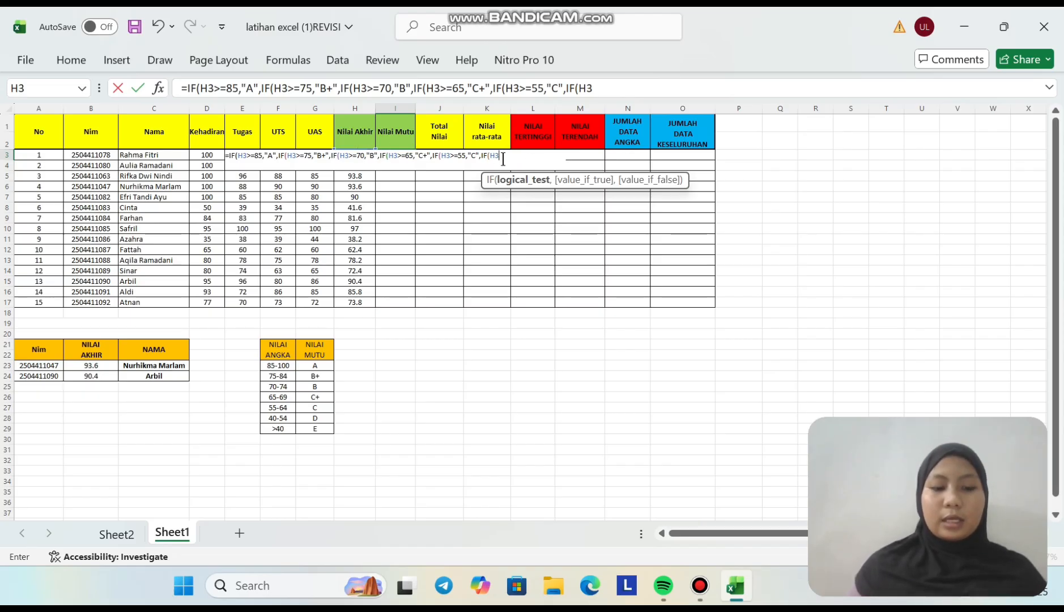
pyautogui.write('>')
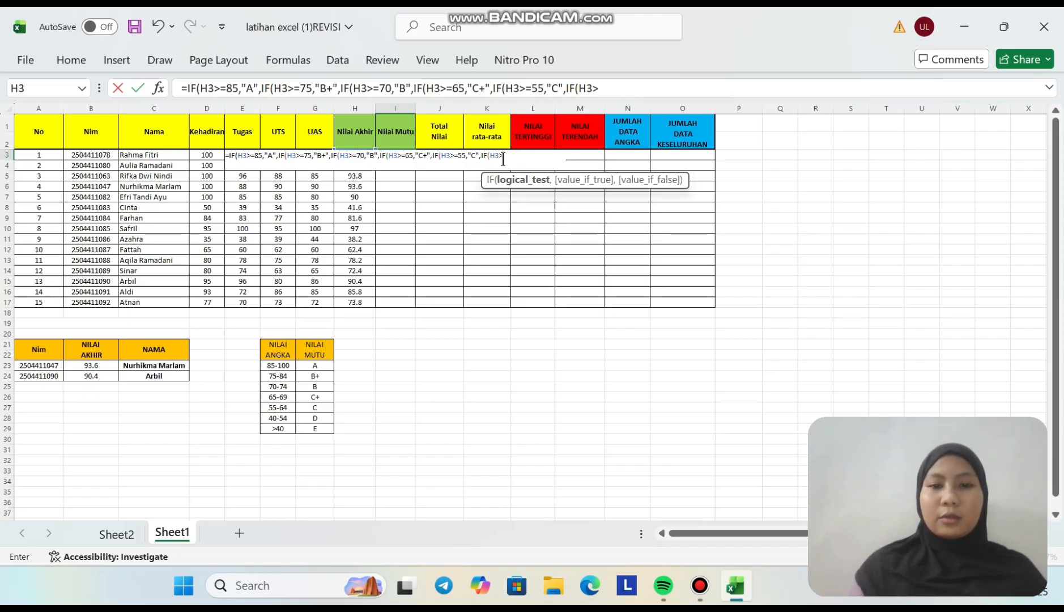
pyautogui.write('=')
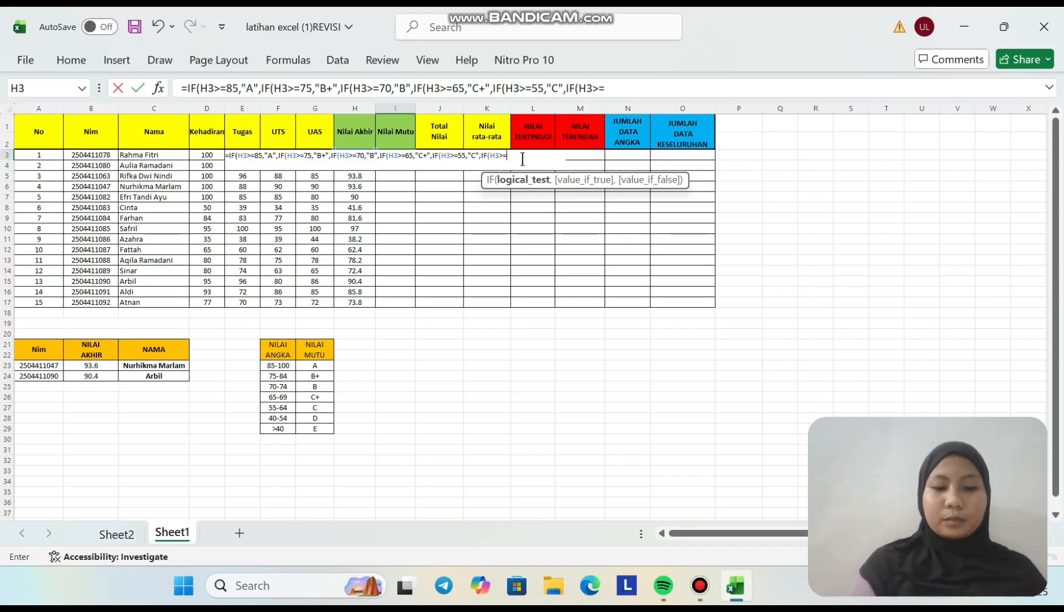
pyautogui.write('40')
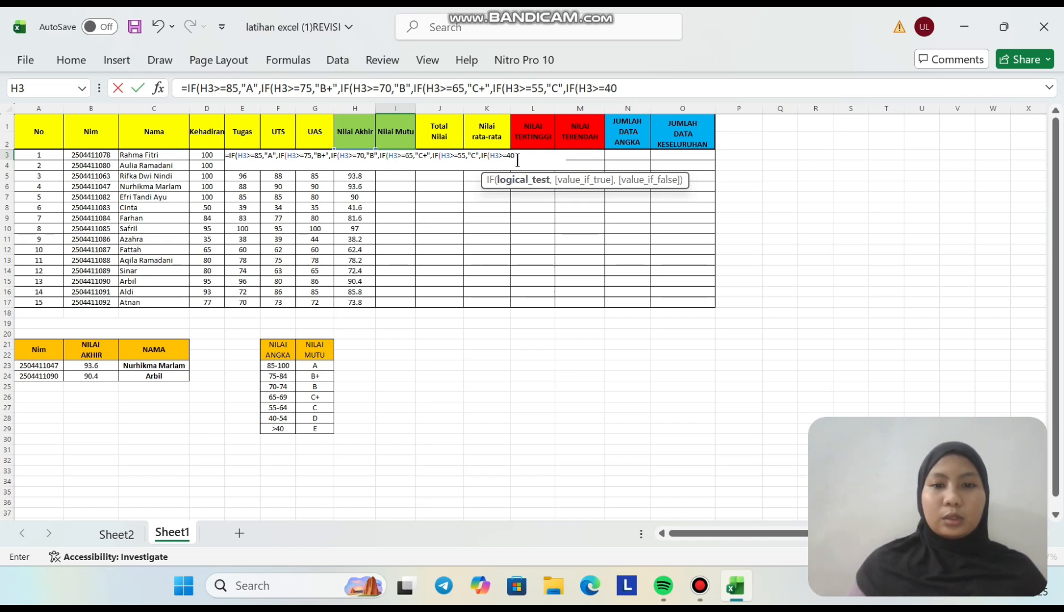
pyautogui.write(',')
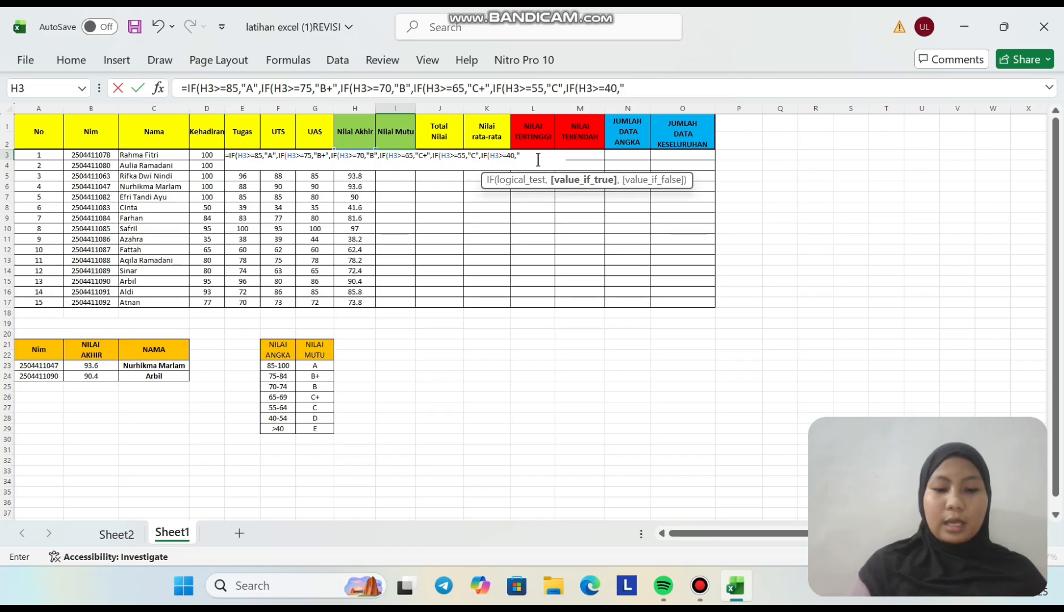
pyautogui.write('D')
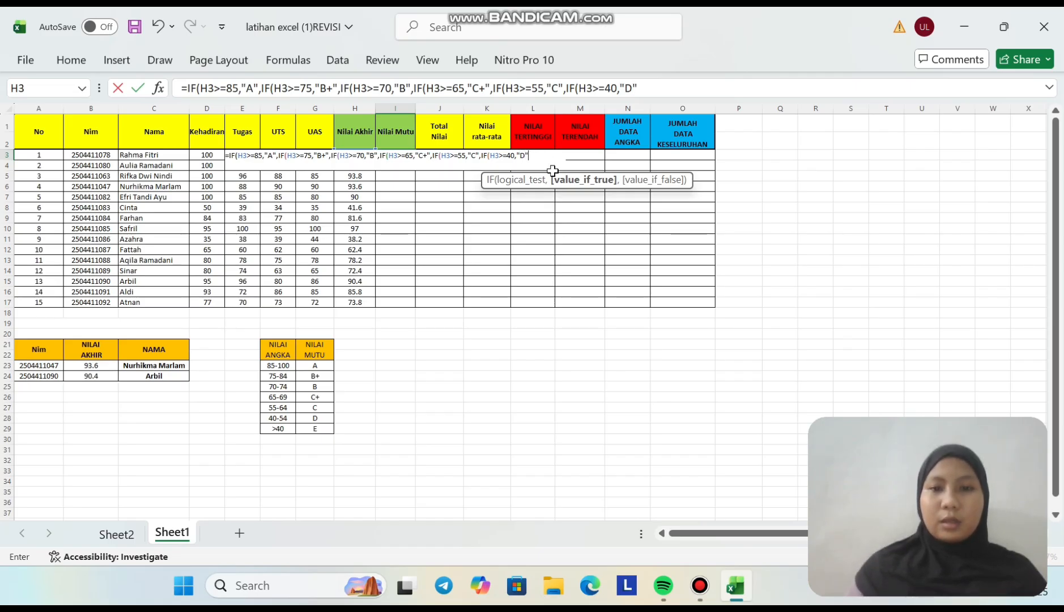
# - Finish the I3 formula with "E" as the fallback grade, close all six nested IFs and enter it
pyautogui.write('",')
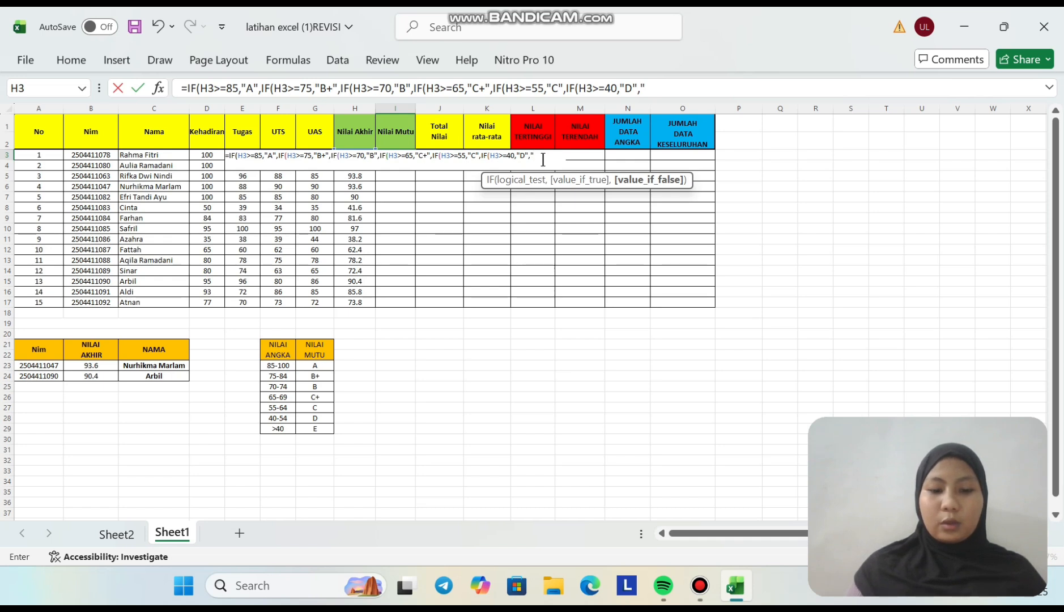
pyautogui.write('E')
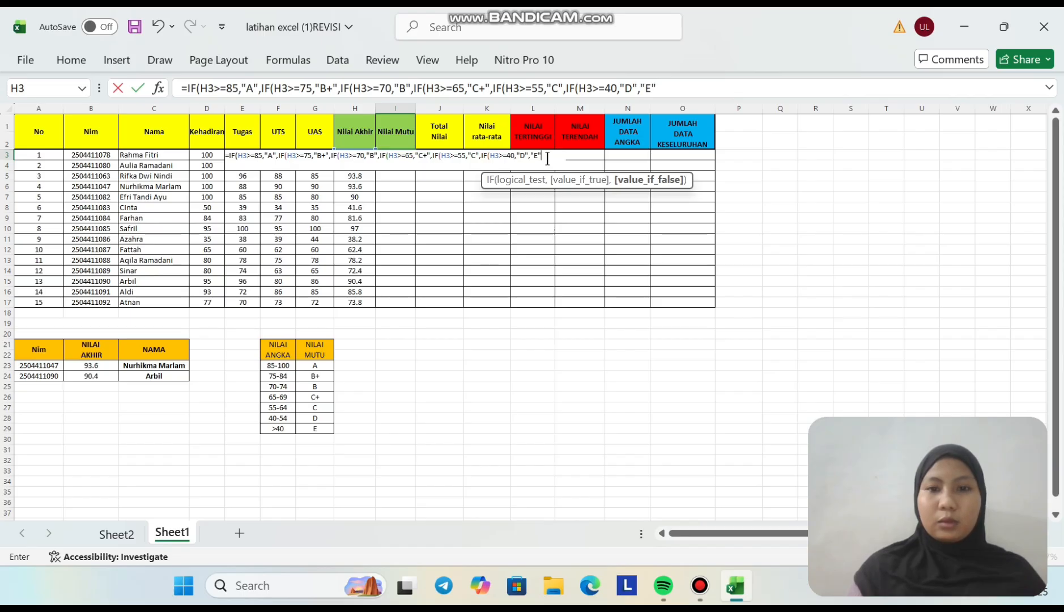
pyautogui.write('))')
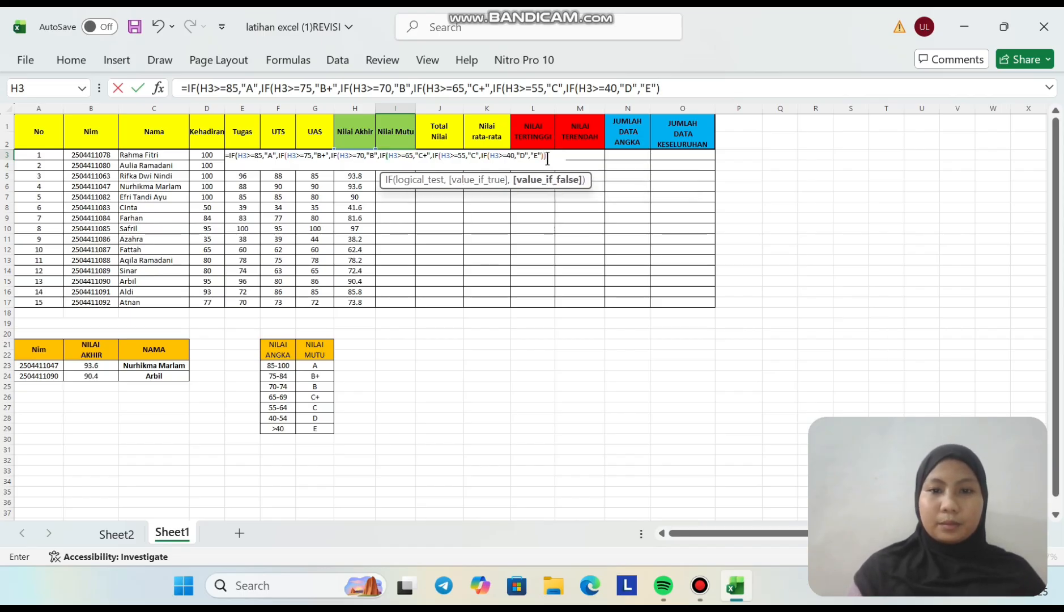
pyautogui.write(')))')
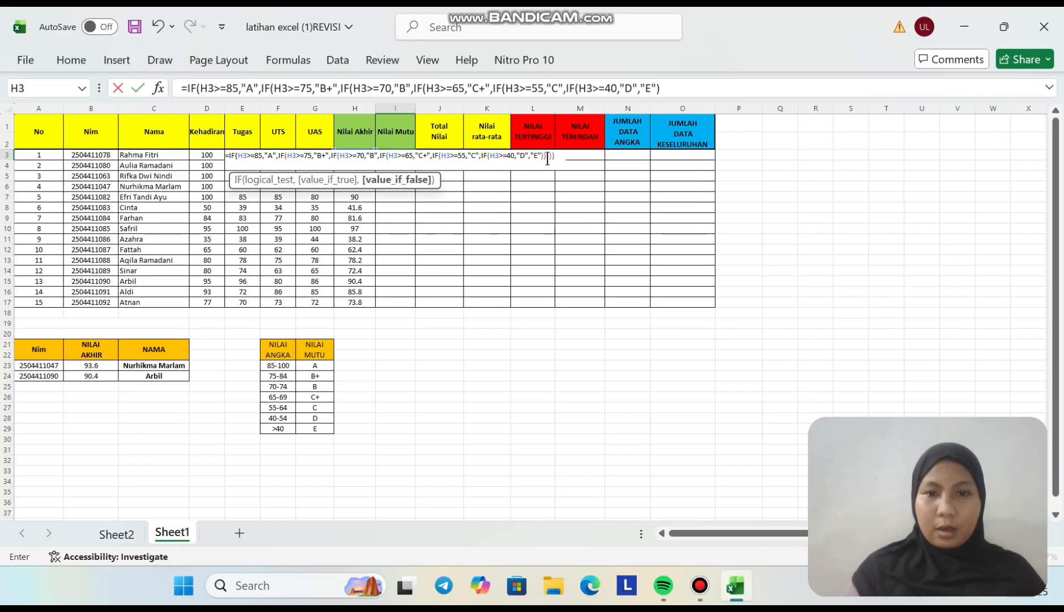
pyautogui.write(')')
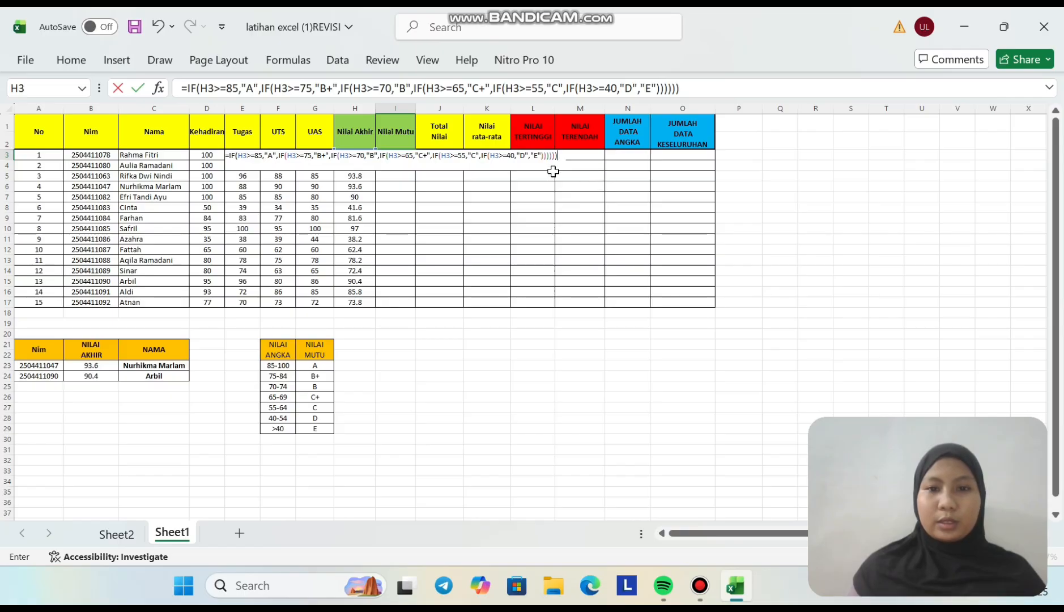
pyautogui.press('Return')
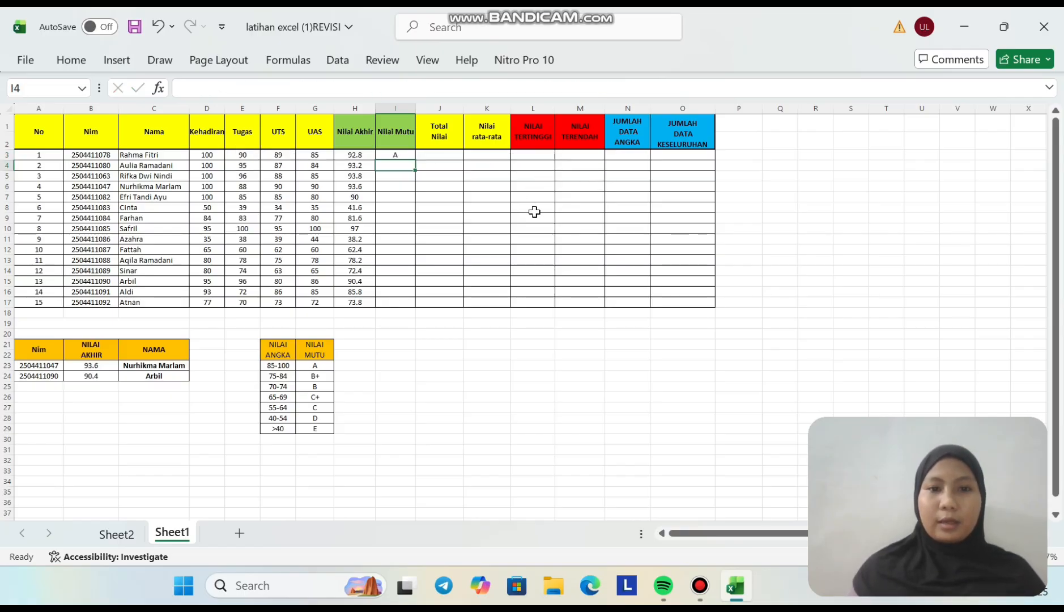
# - Fill the Nilai Mutu formula from I3 down to I17 for all students
pyautogui.click(409, 156)
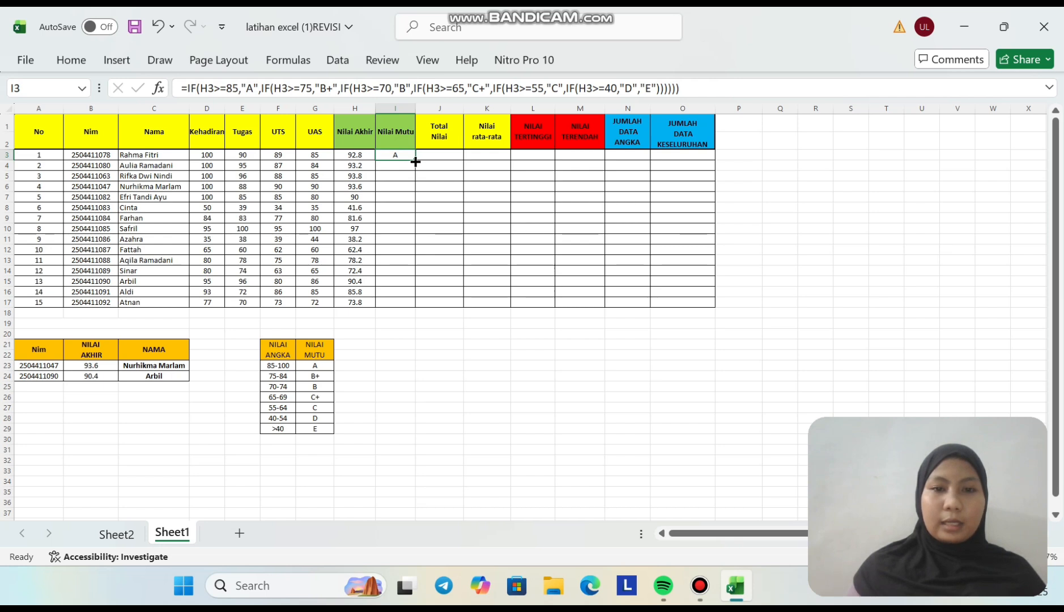
pyautogui.doubleClick(415, 162)
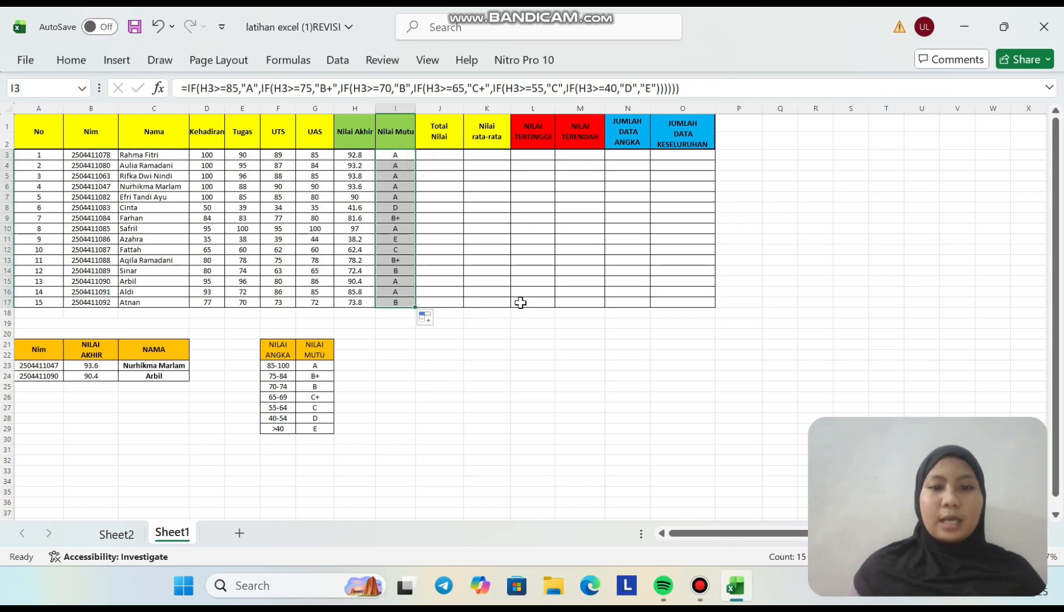
pyautogui.click(442, 168)
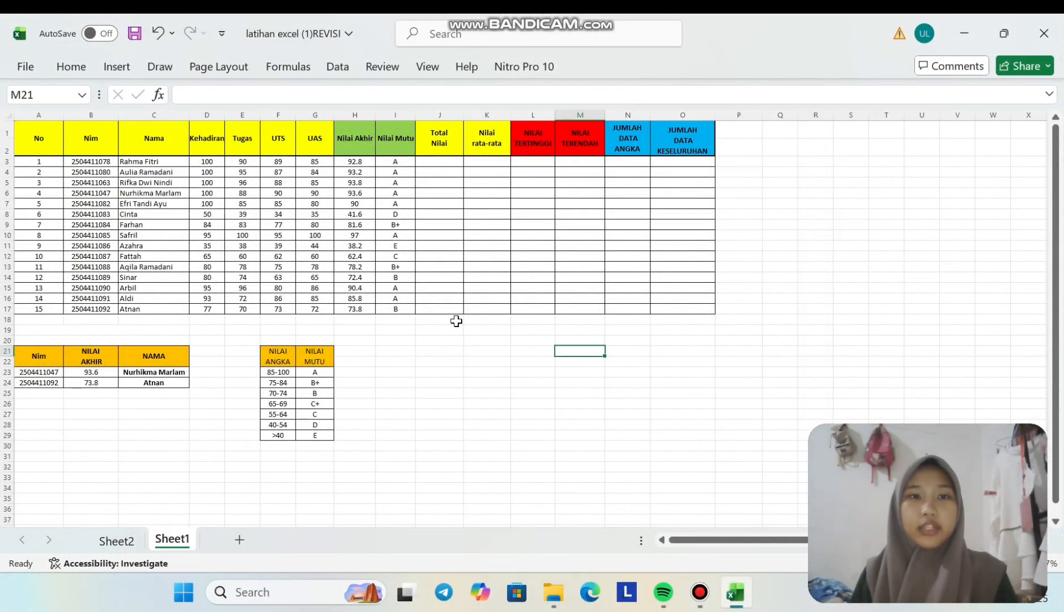
# - Enter the Total Nilai formula =SUM(D3:G3) in cell J3 for the first student
pyautogui.click(456, 321)
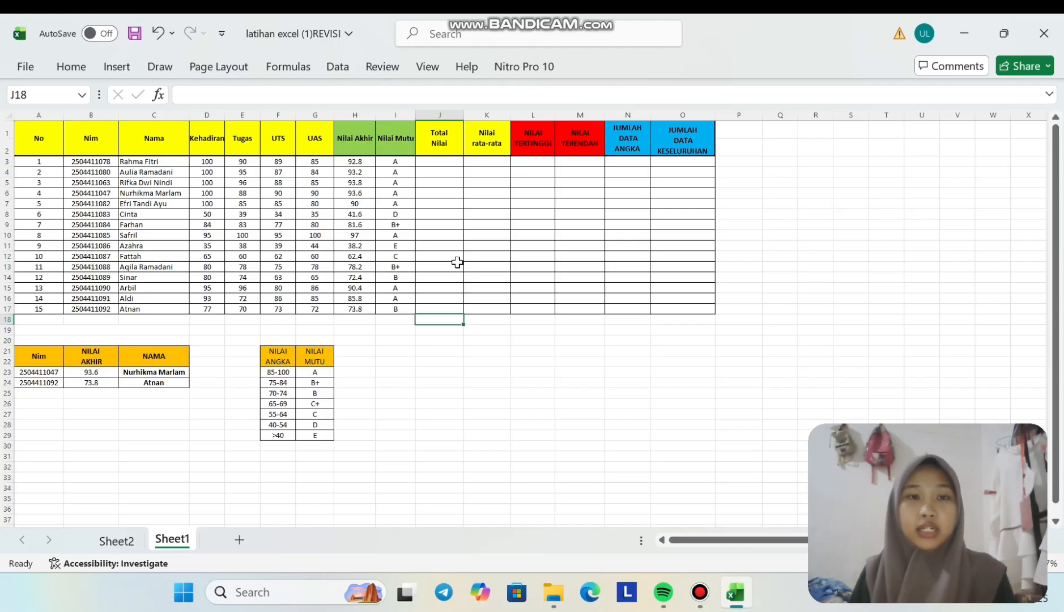
pyautogui.click(431, 163)
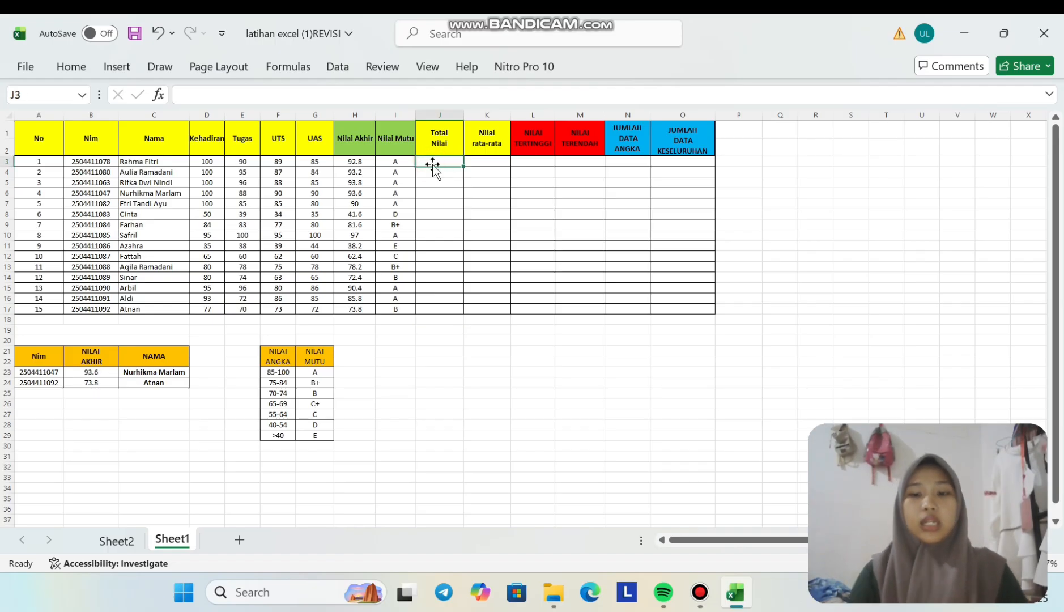
pyautogui.write('=')
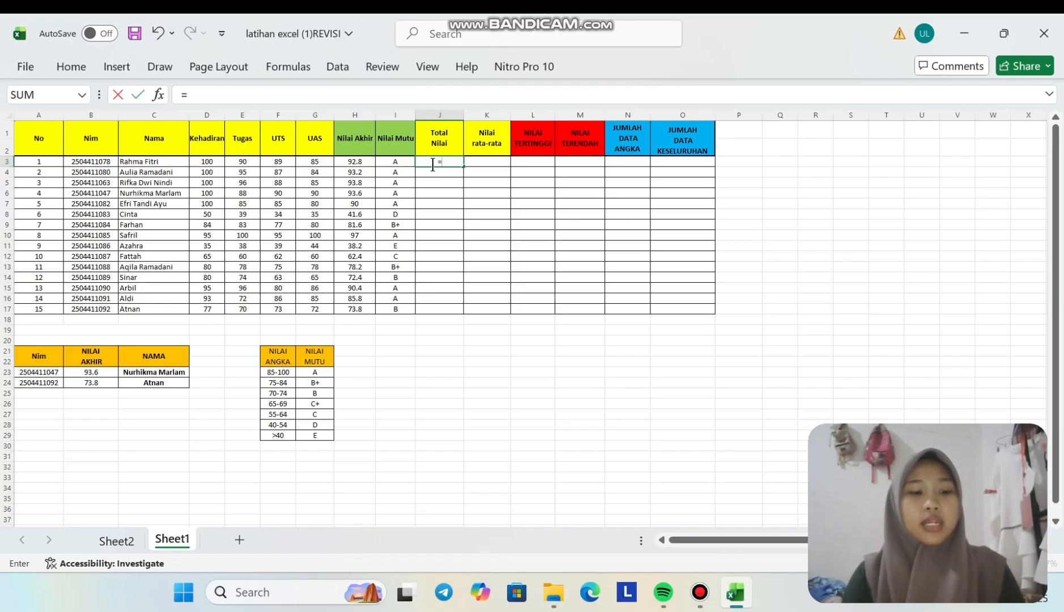
pyautogui.press('capslock')
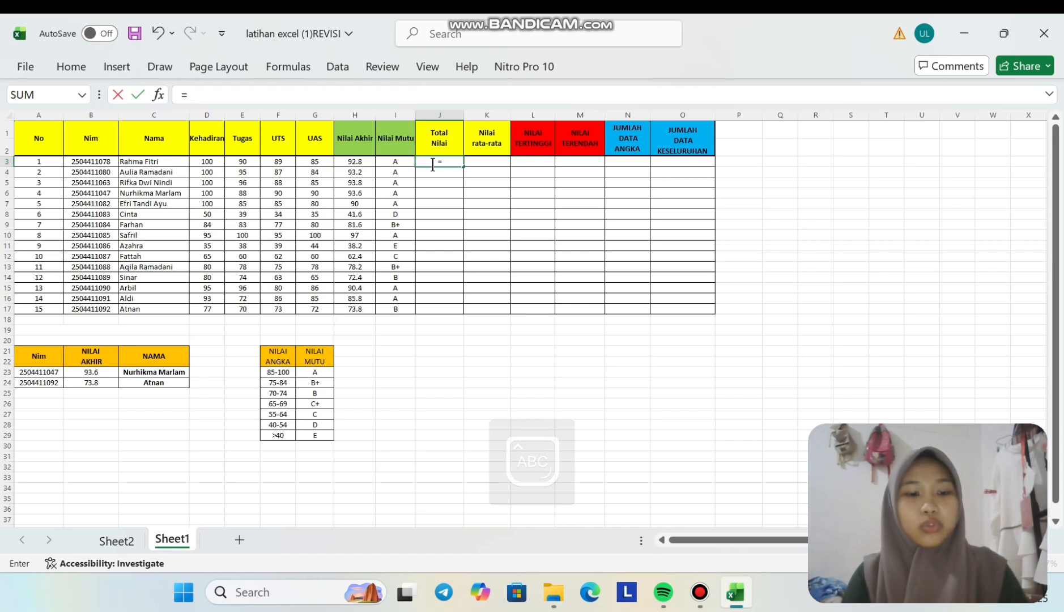
pyautogui.write('SUM(')
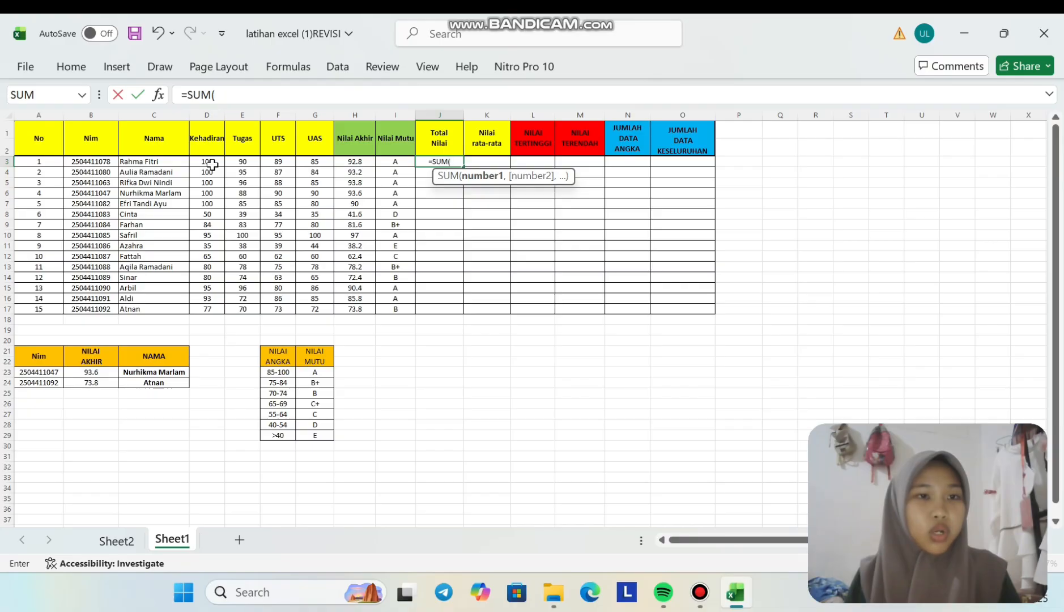
pyautogui.moveTo(211, 164); pyautogui.dragTo(319, 165)
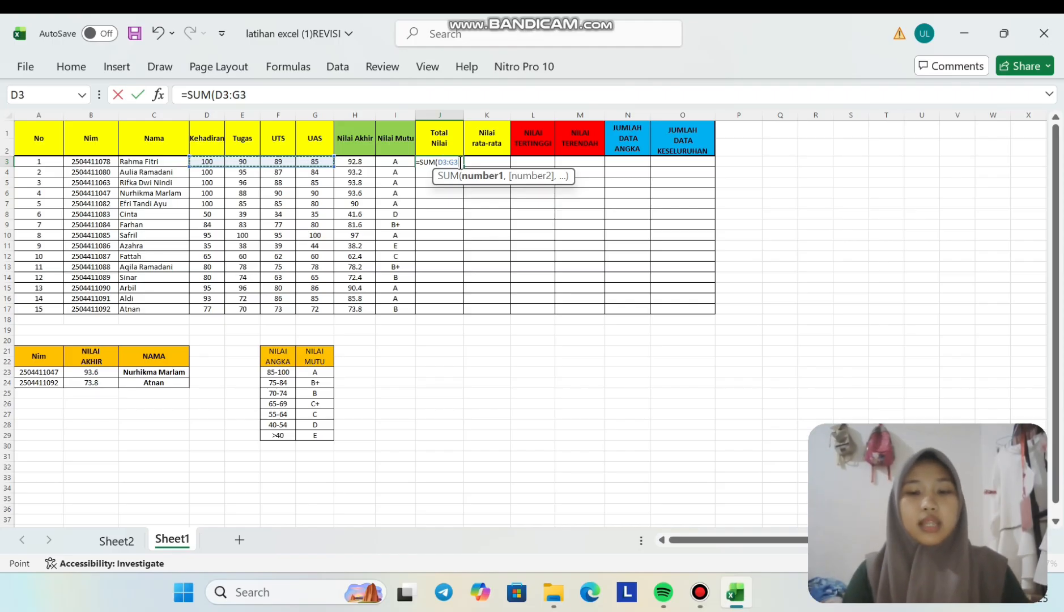
pyautogui.write(')')
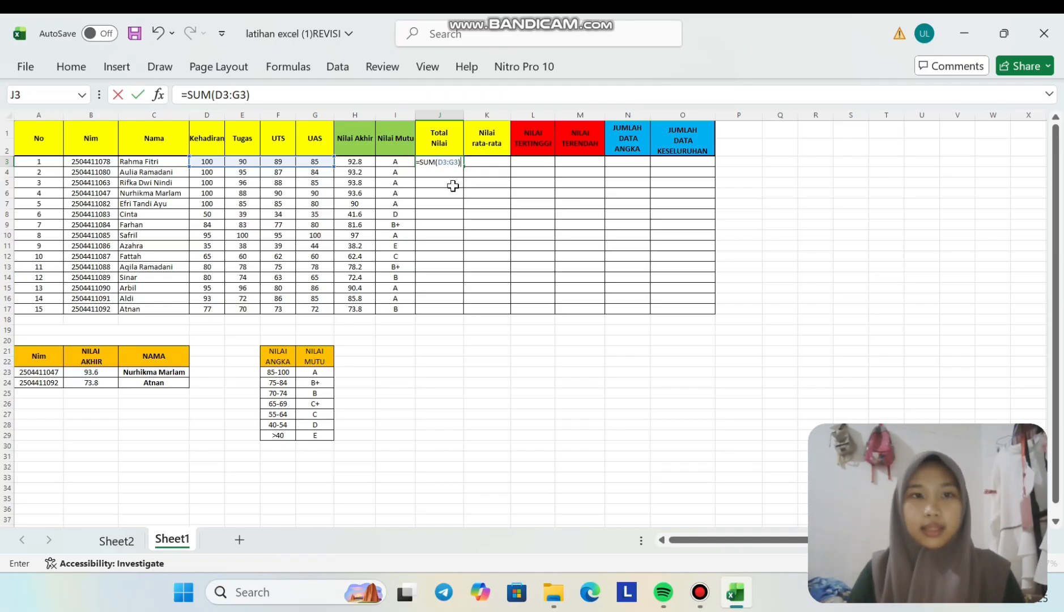
pyautogui.press('Return')
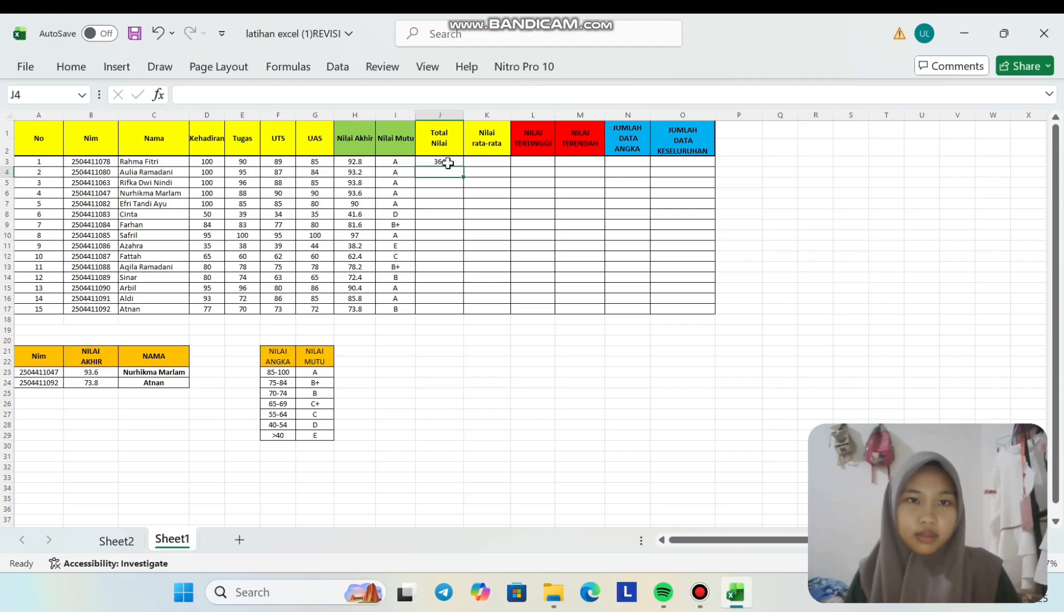
# - Fill the Total Nilai formula from J3 down to J17 for all students
pyautogui.click(447, 163)
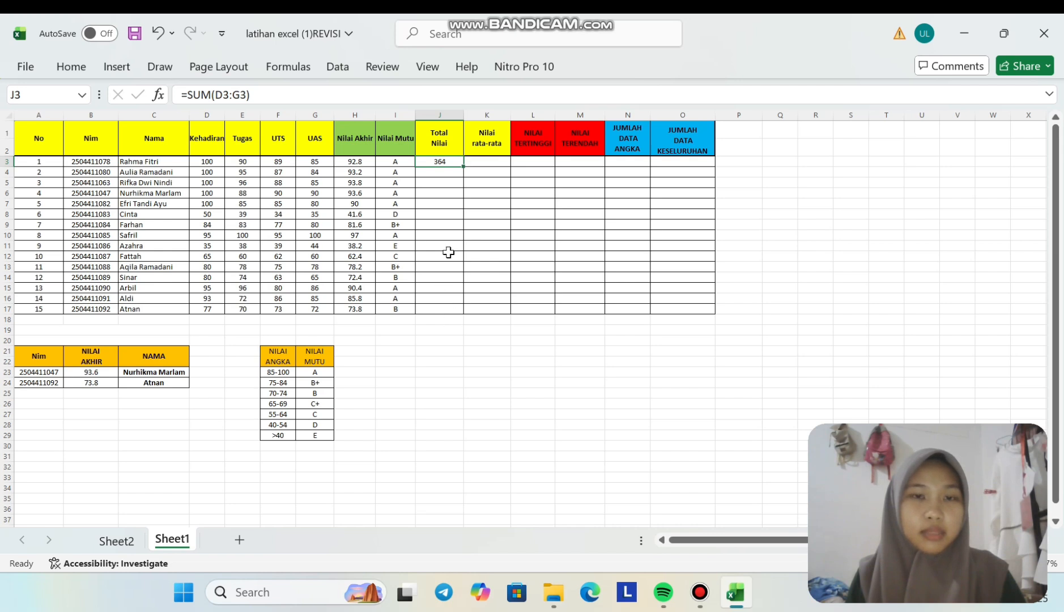
pyautogui.doubleClick(463, 166)
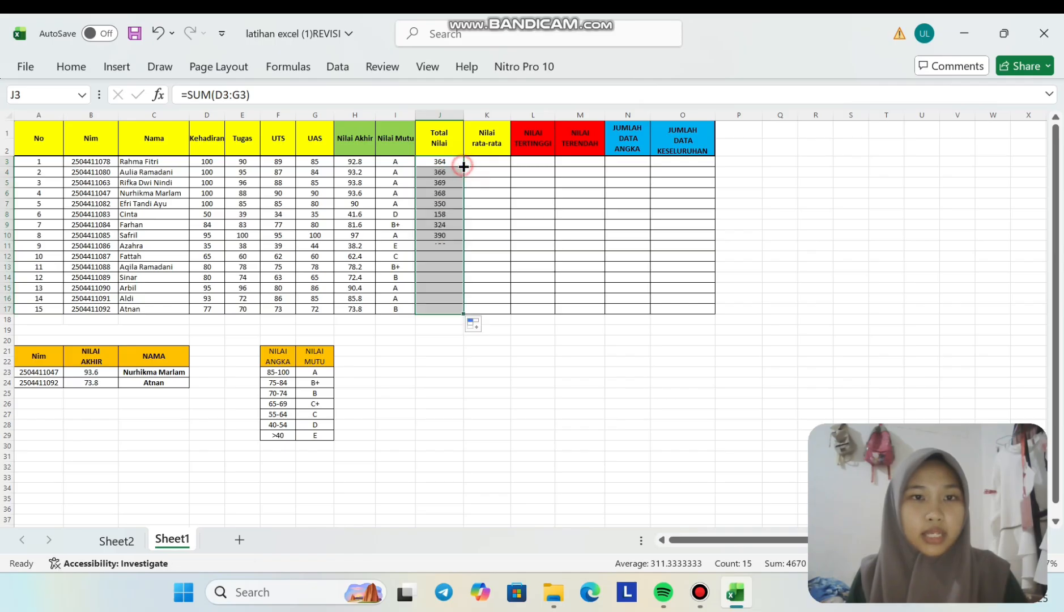
pyautogui.click(444, 267)
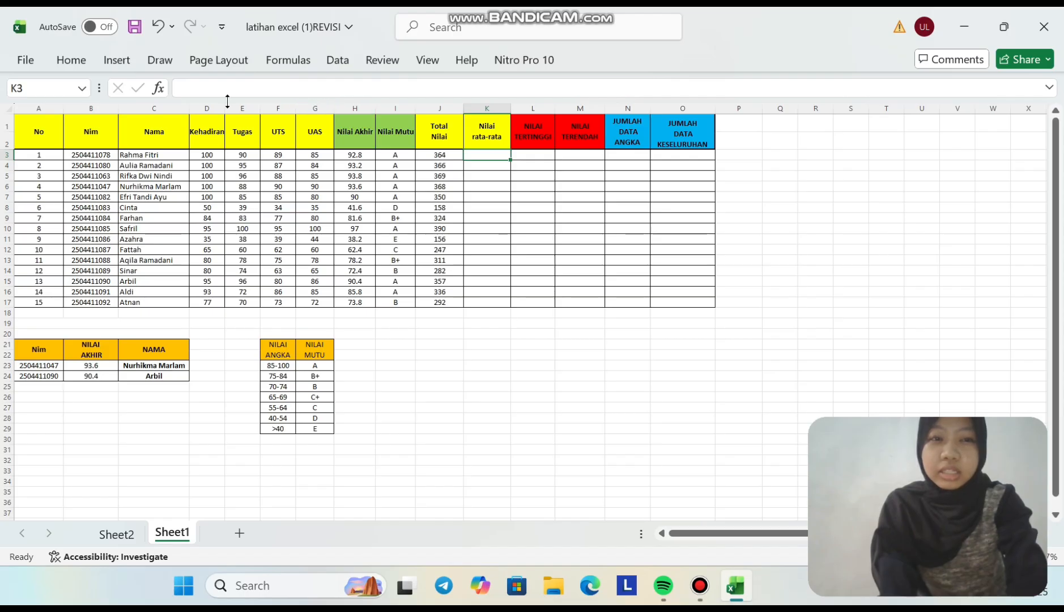
# - Enter the Nilai rata-rata formula =AVERAGE(D3:G3) in cell K3 for the first student
pyautogui.click(198, 92)
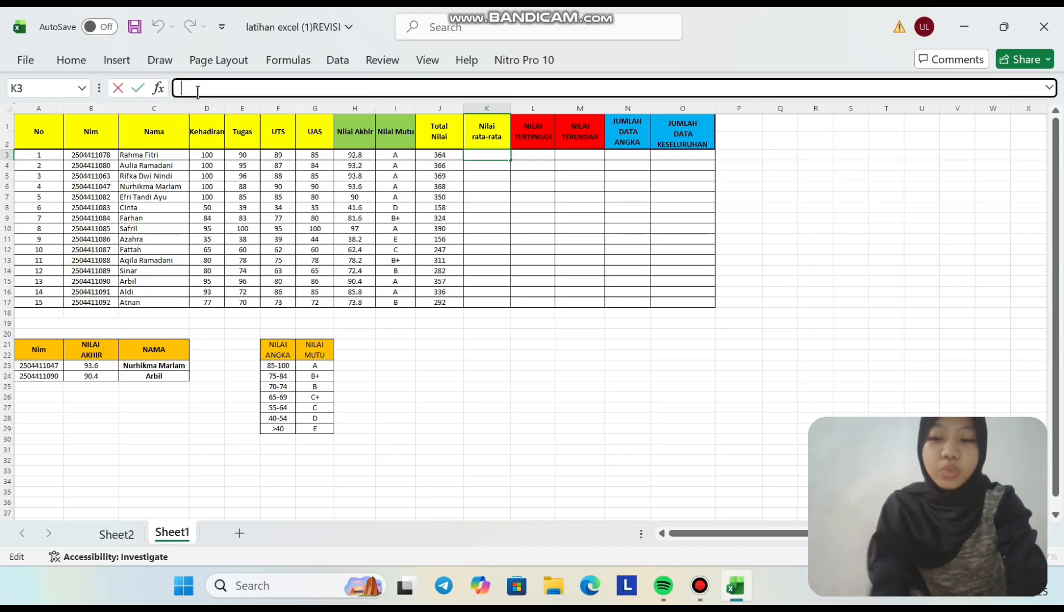
pyautogui.write('=')
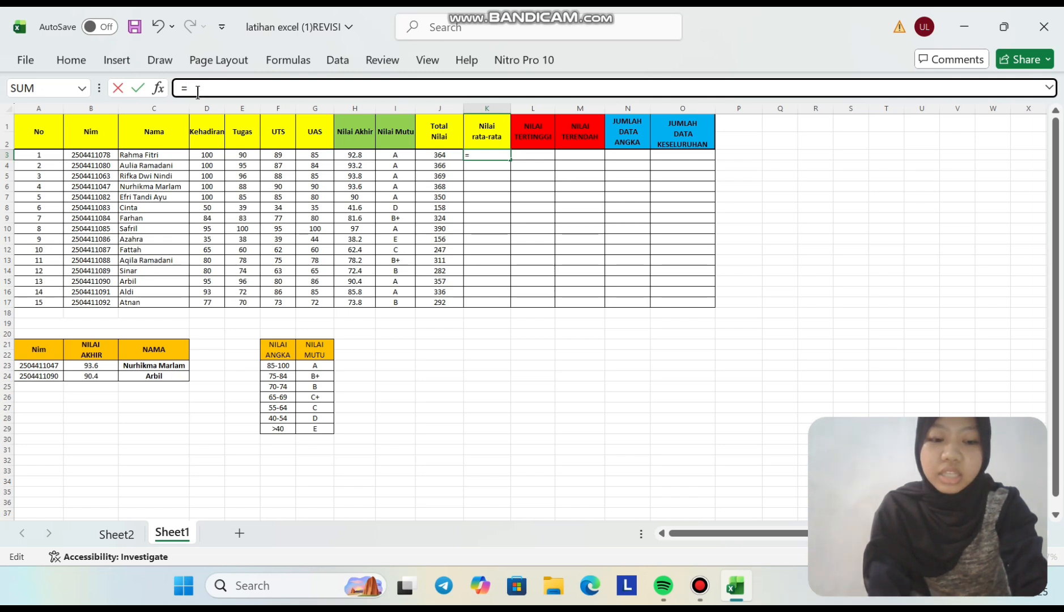
pyautogui.write('AVERA')
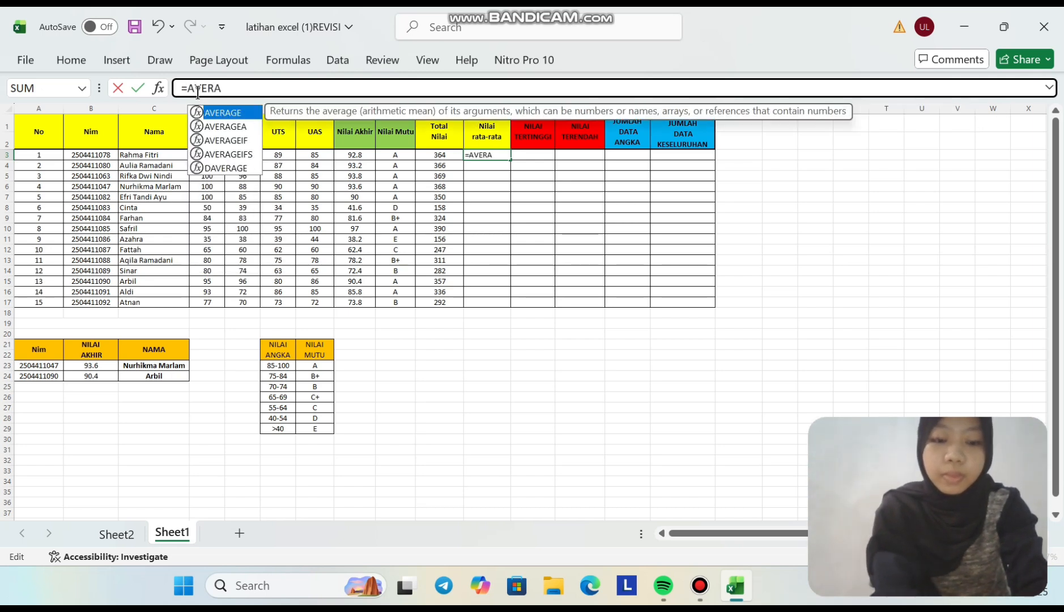
pyautogui.write('GE')
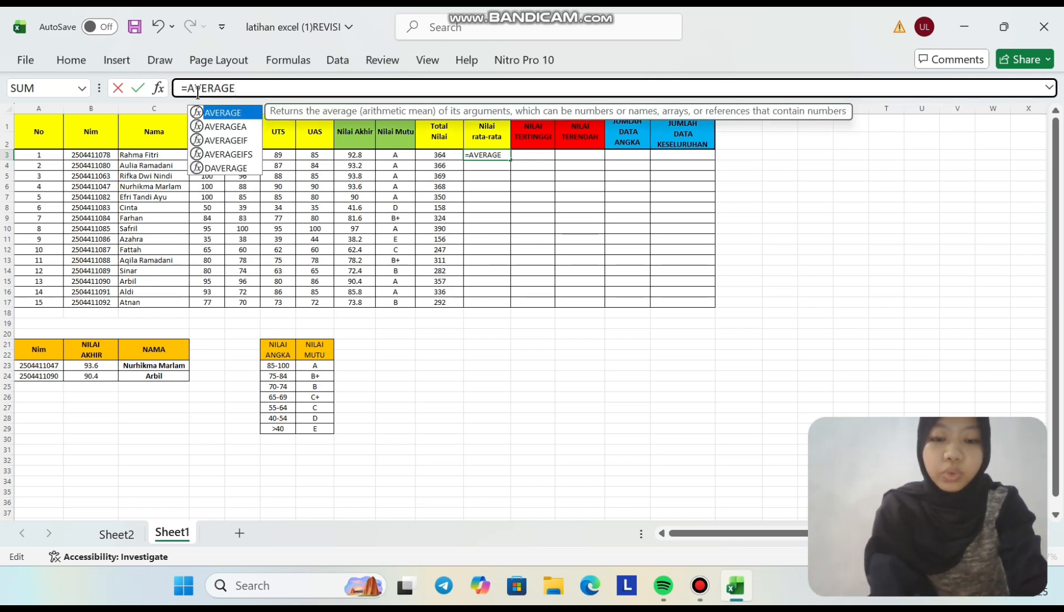
pyautogui.write('(')
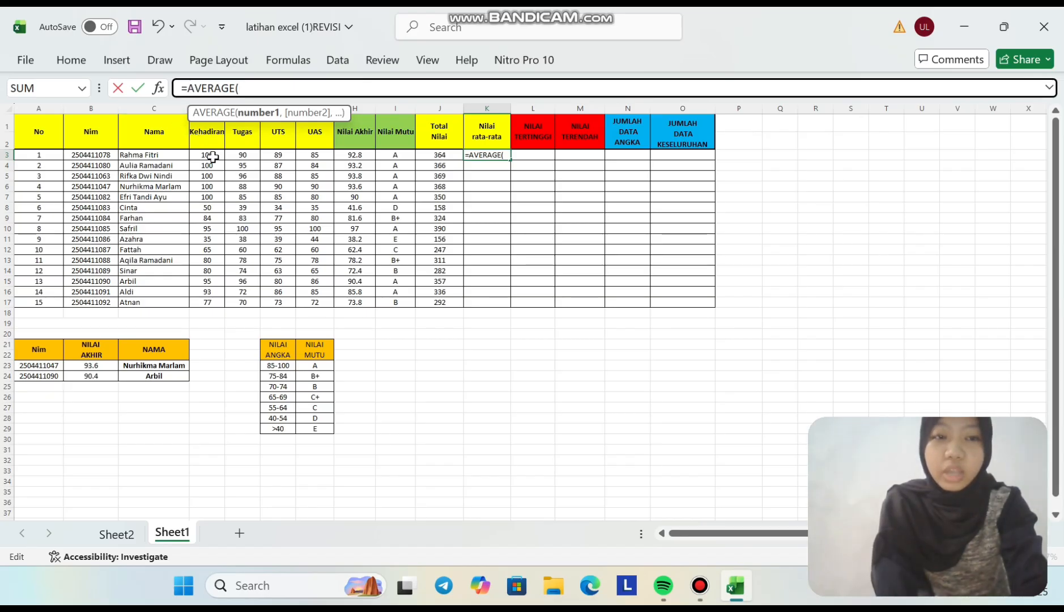
pyautogui.moveTo(210, 157); pyautogui.dragTo(309, 160)
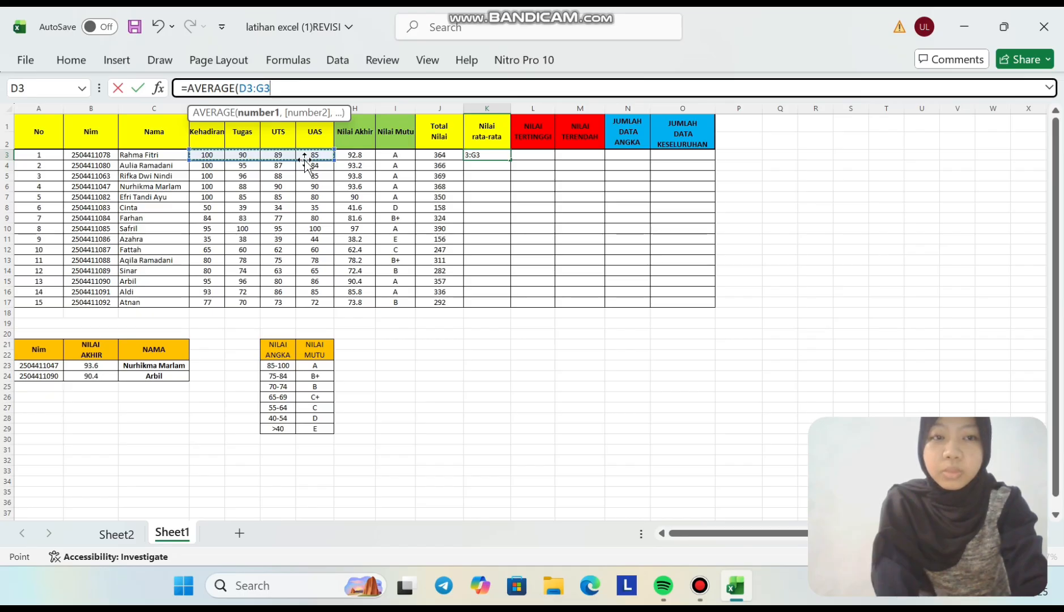
pyautogui.write(')')
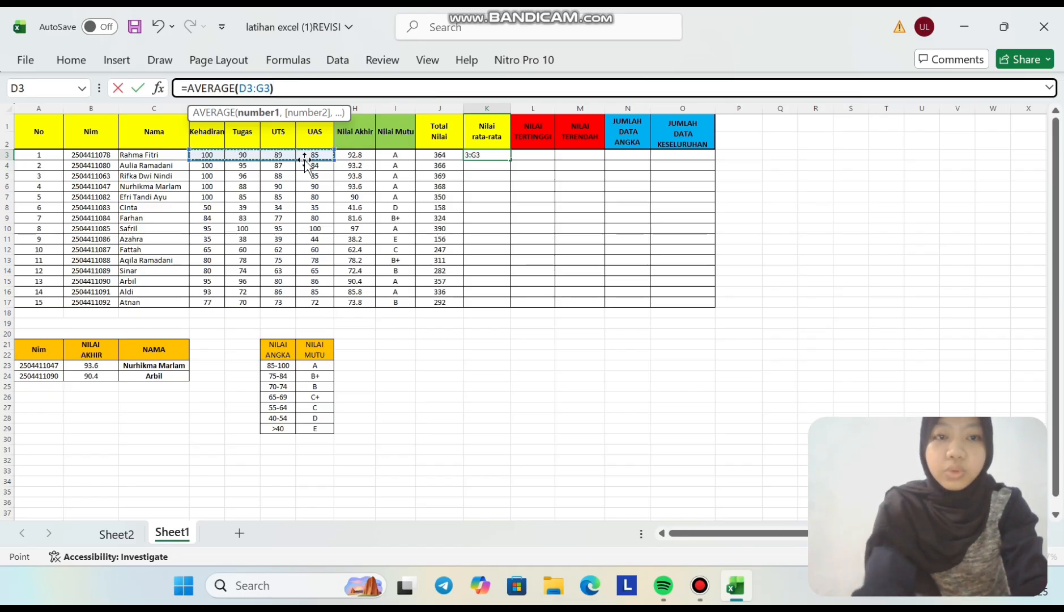
pyautogui.press('Return')
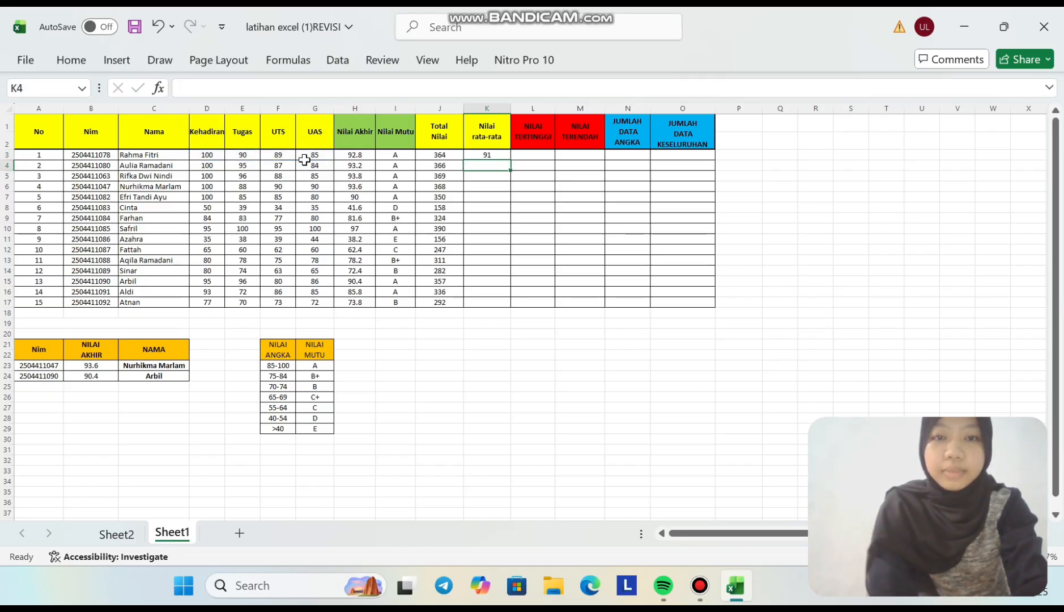
# - Fill the Nilai rata-rata formula from K3 down to K17 for all students
pyautogui.click(490, 154)
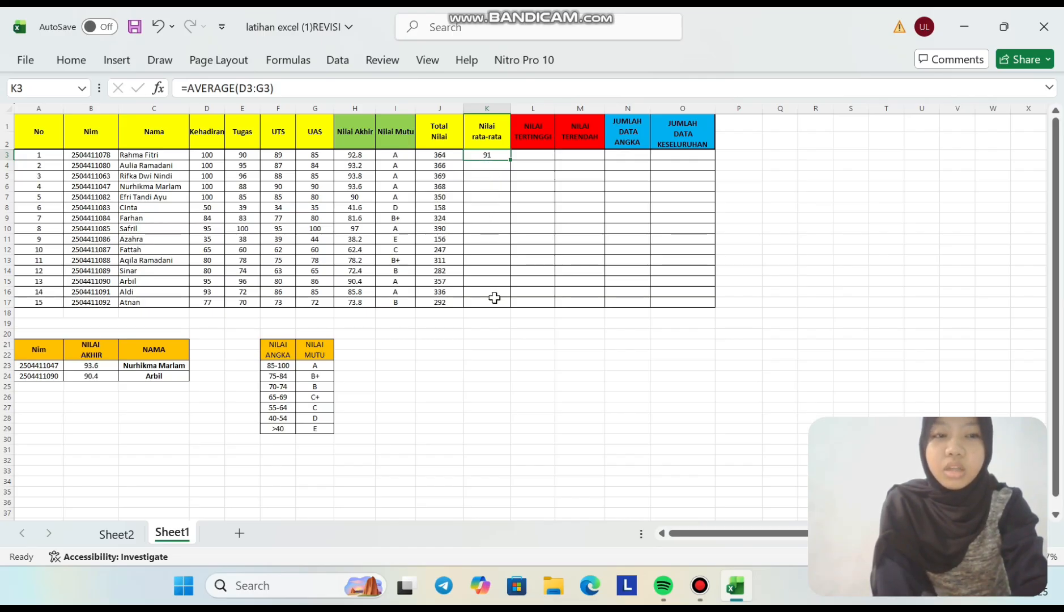
pyautogui.doubleClick(509, 161)
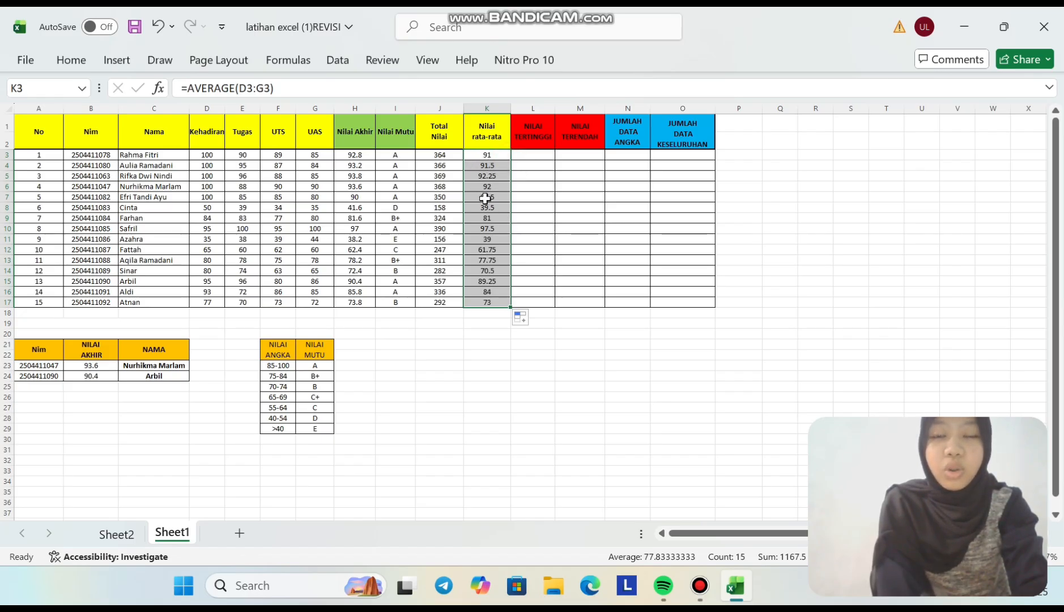
pyautogui.click(502, 354)
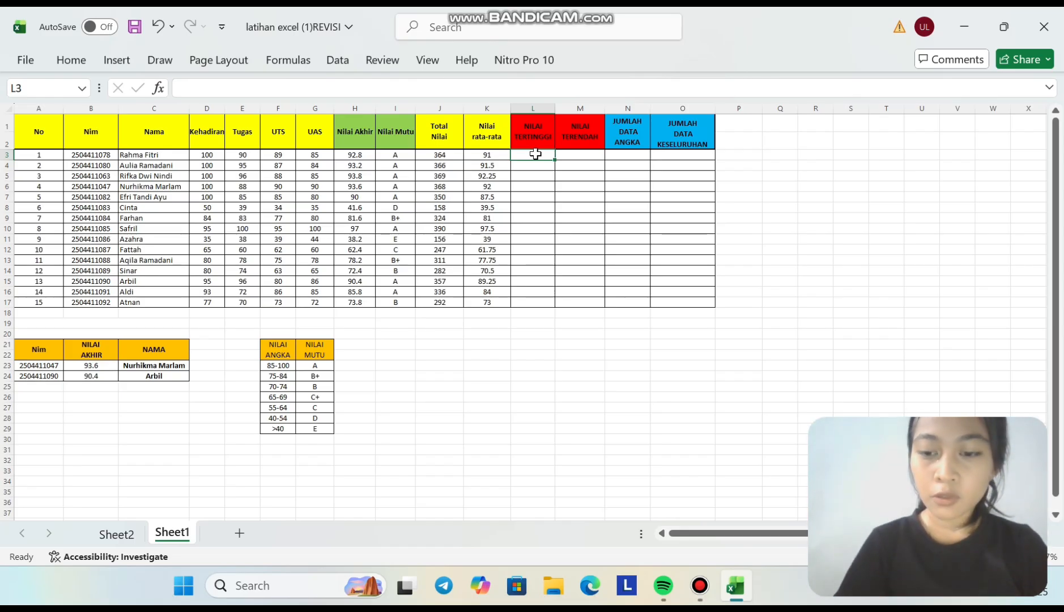
# - Enter the Nilai Tertinggi formula =MAX(D3:G3) in cell L3 for the first student
pyautogui.write('=')
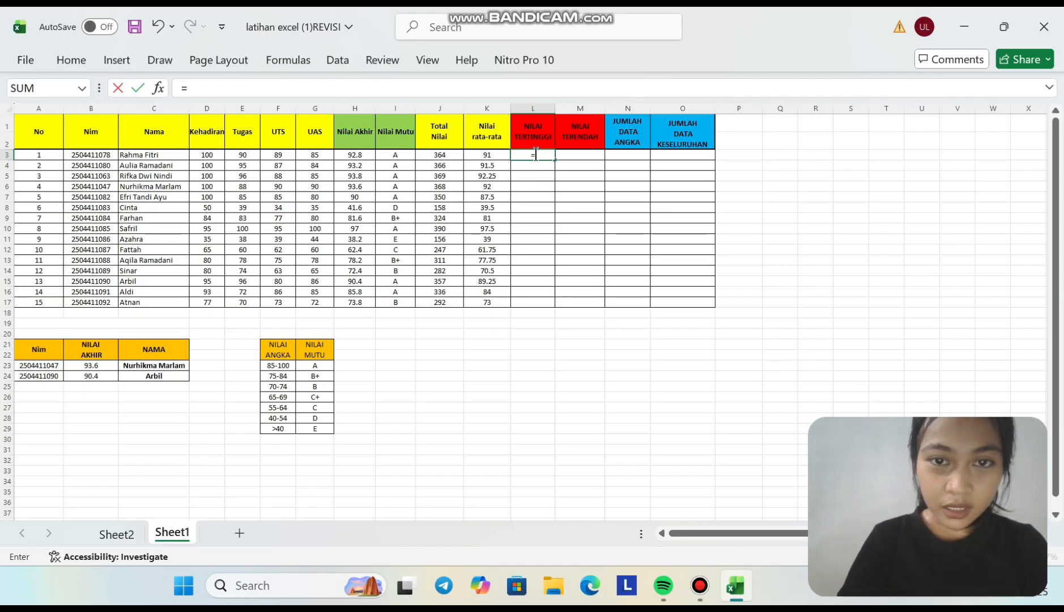
pyautogui.write('MA')
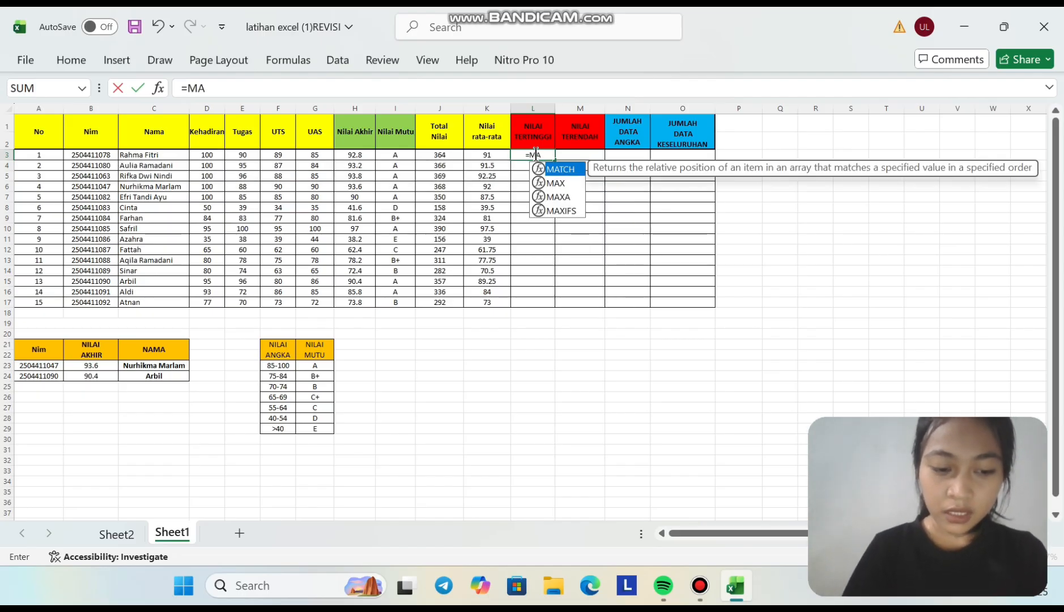
pyautogui.doubleClick(559, 178)
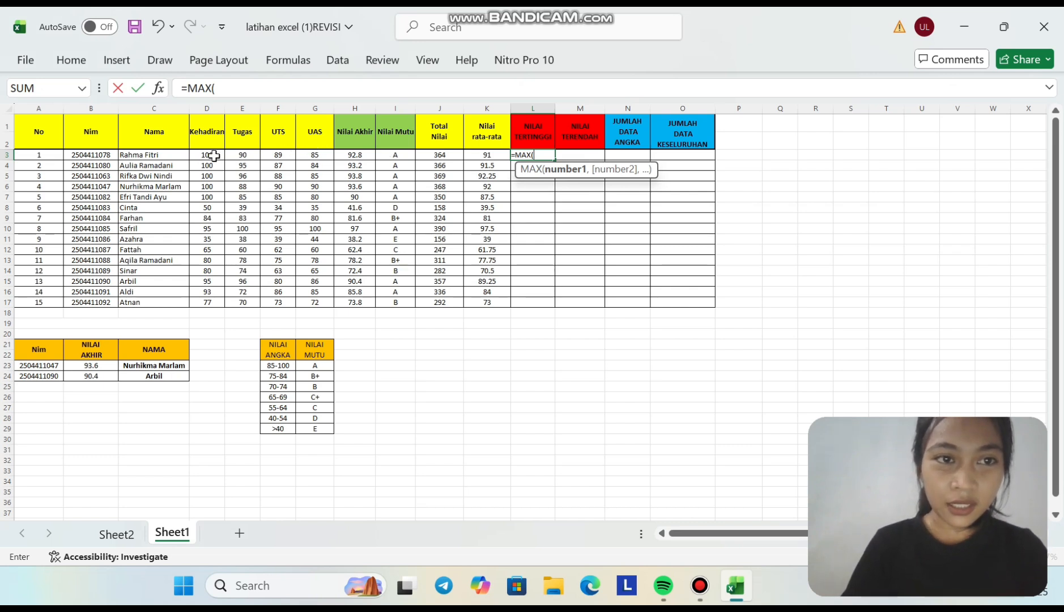
pyautogui.moveTo(212, 156); pyautogui.dragTo(306, 156)
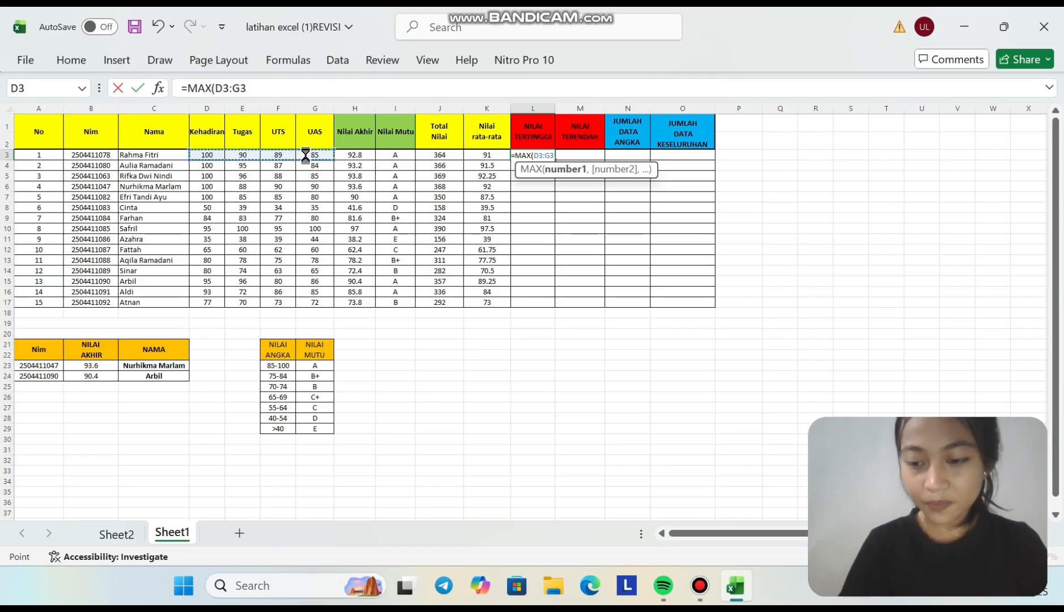
pyautogui.press('Return')
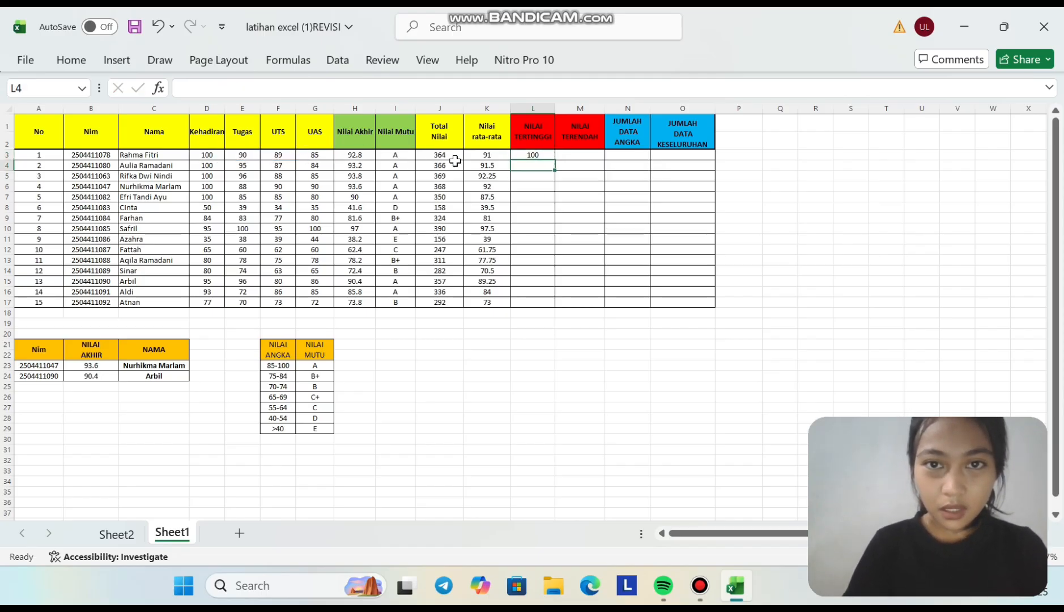
# - Fill the Nilai Tertinggi formula from L3 down to L17 for all students
pyautogui.click(542, 155)
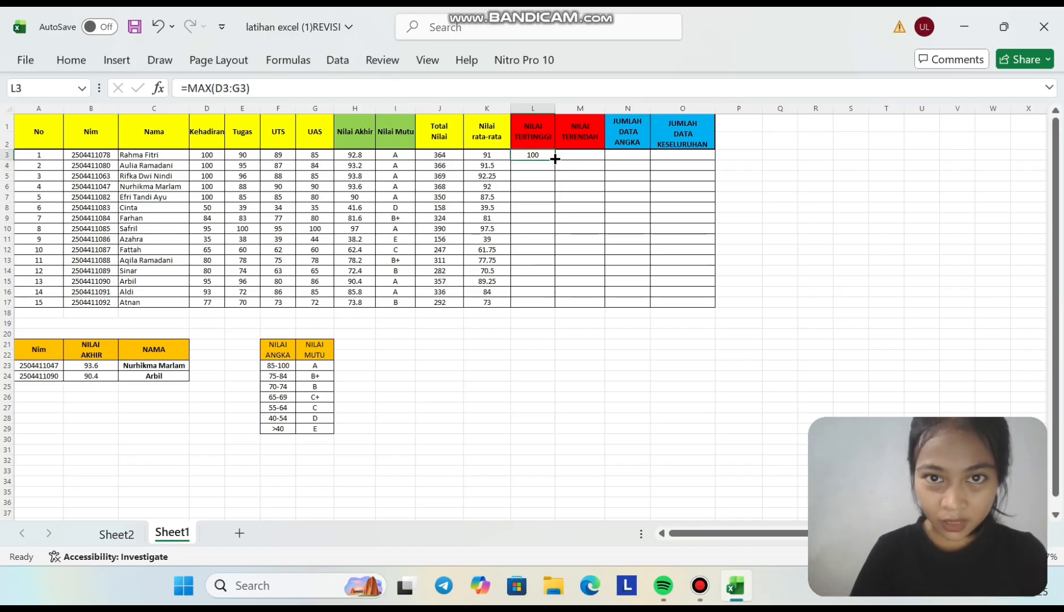
pyautogui.doubleClick(556, 159)
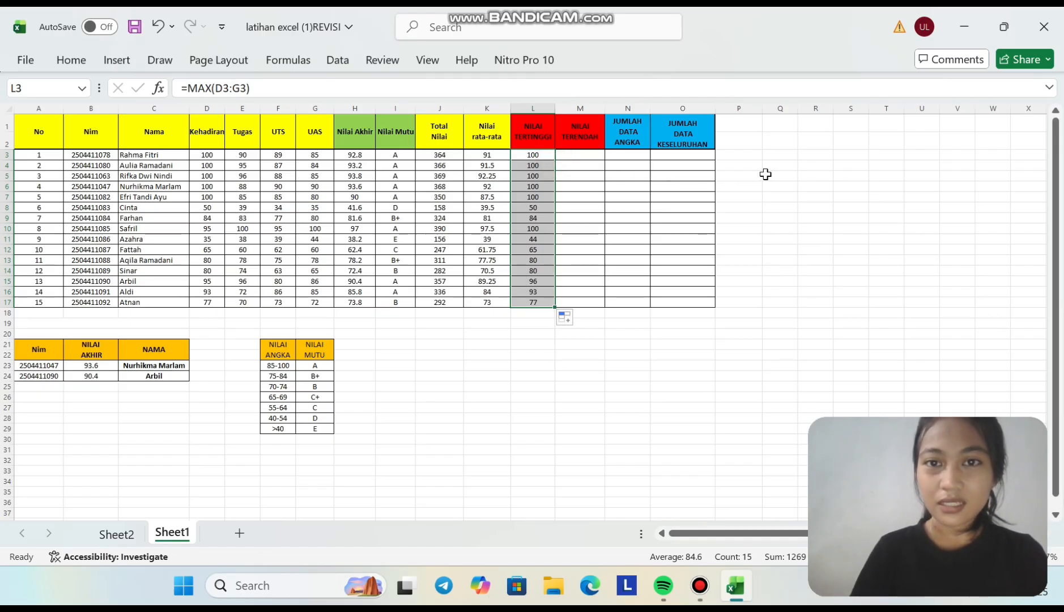
pyautogui.click(766, 174)
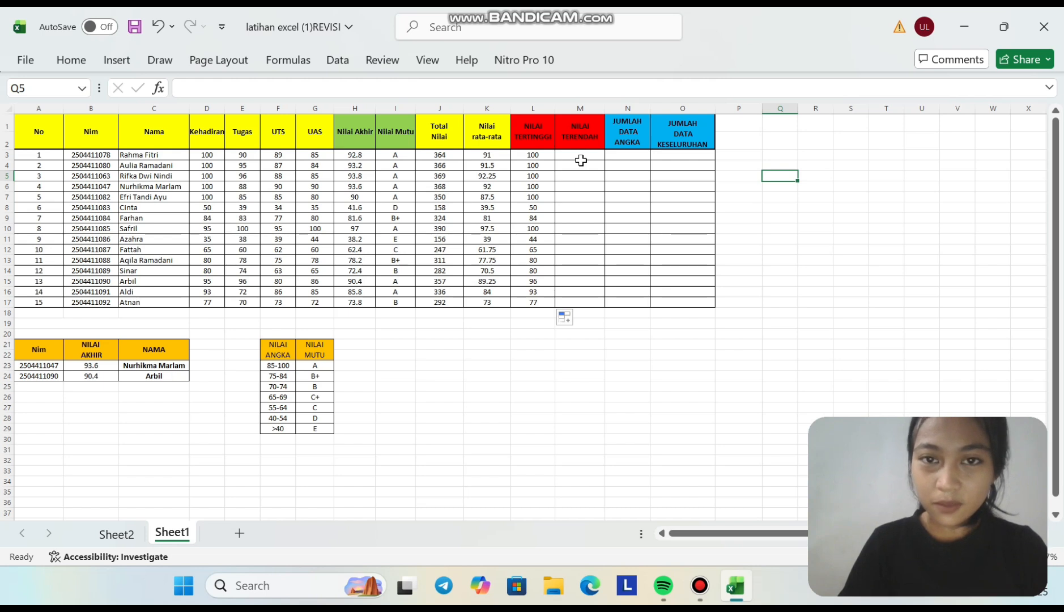
# - Enter the Nilai Terendah formula =MIN(D3:G3) in cell M3 and fill it down to M17 for all students
pyautogui.click(584, 153)
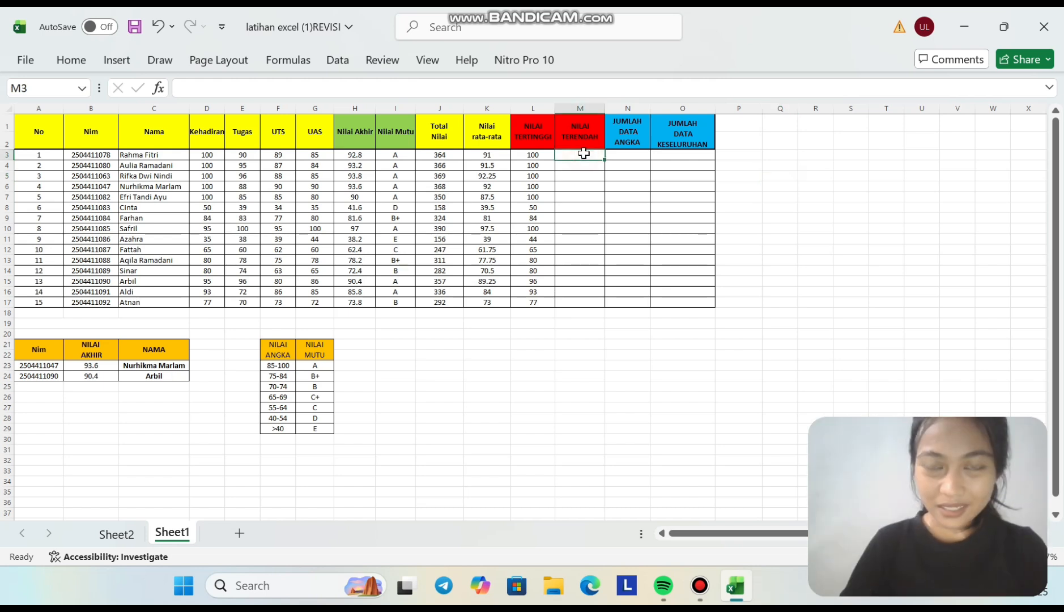
pyautogui.write('=')
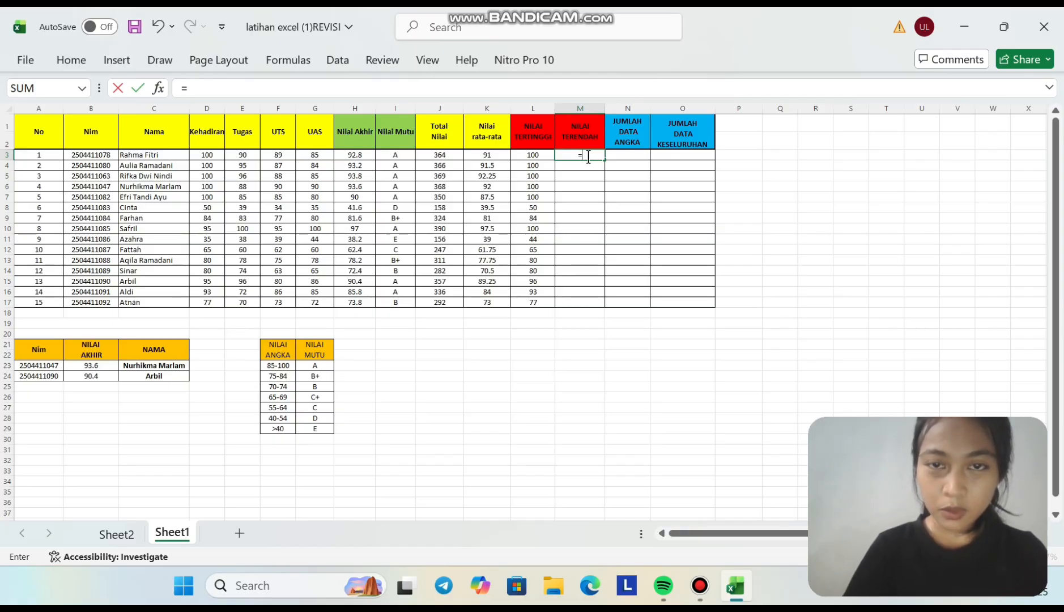
pyautogui.write('MIN')
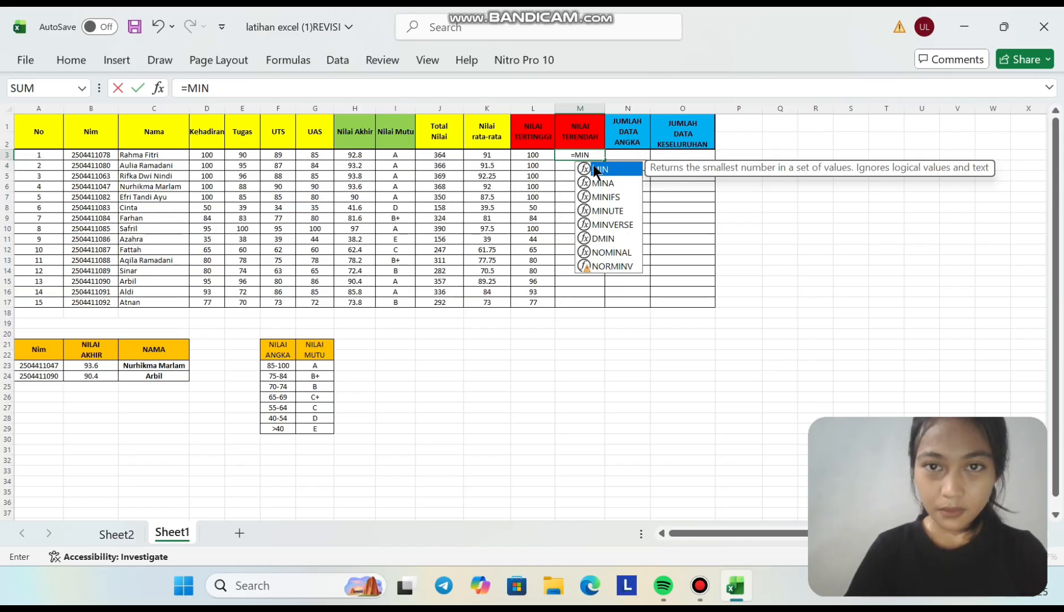
pyautogui.doubleClick(605, 170)
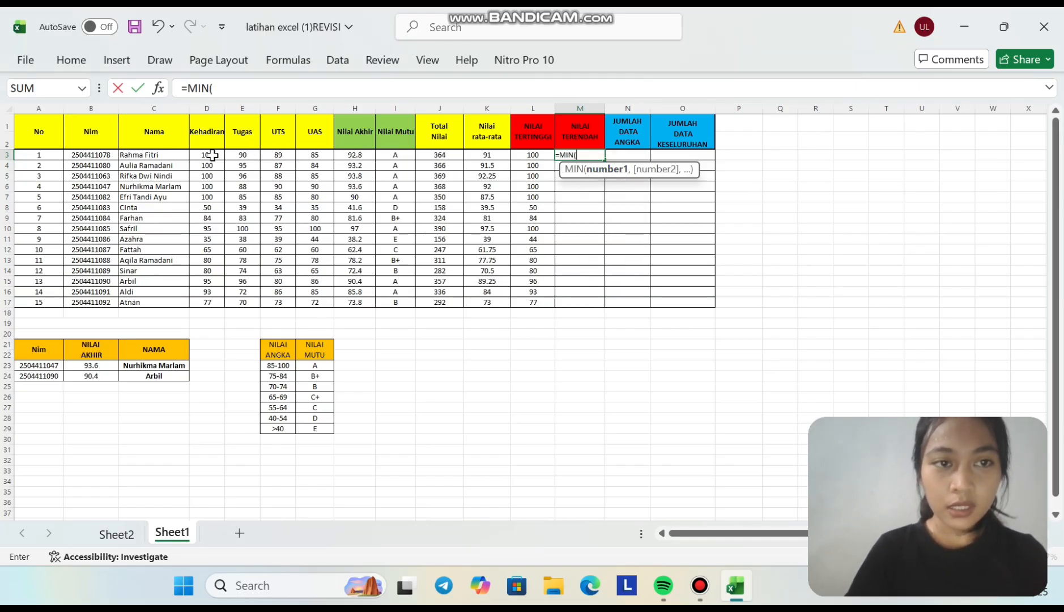
pyautogui.moveTo(211, 153); pyautogui.dragTo(301, 155)
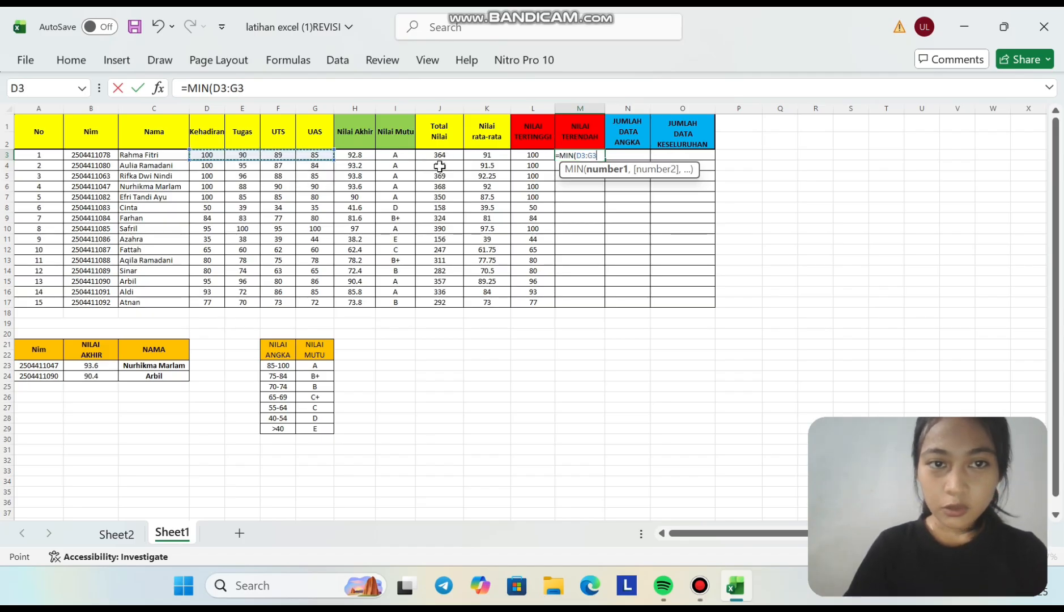
pyautogui.press('Return')
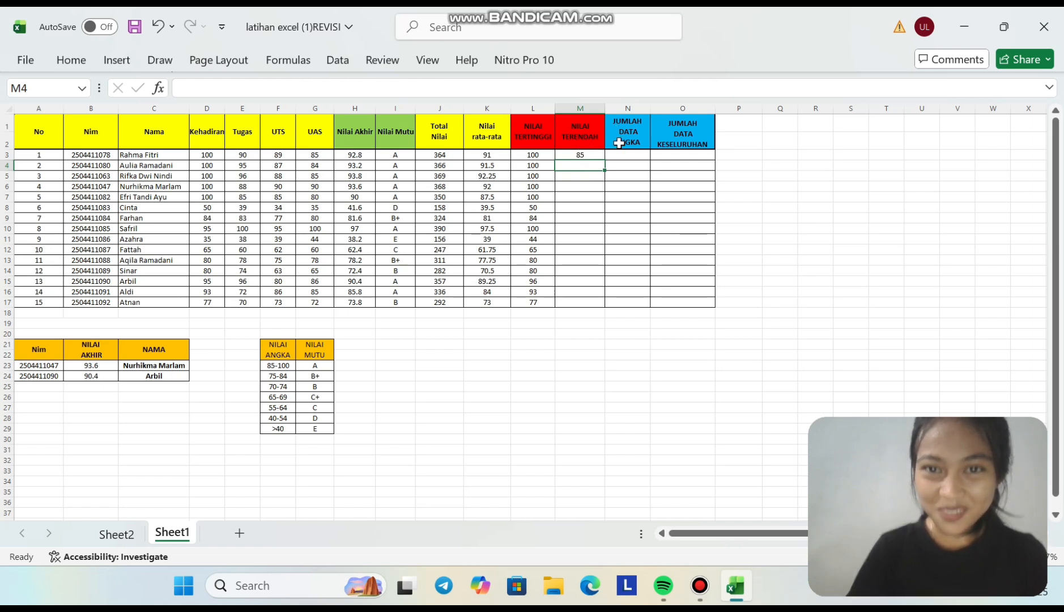
pyautogui.click(572, 155)
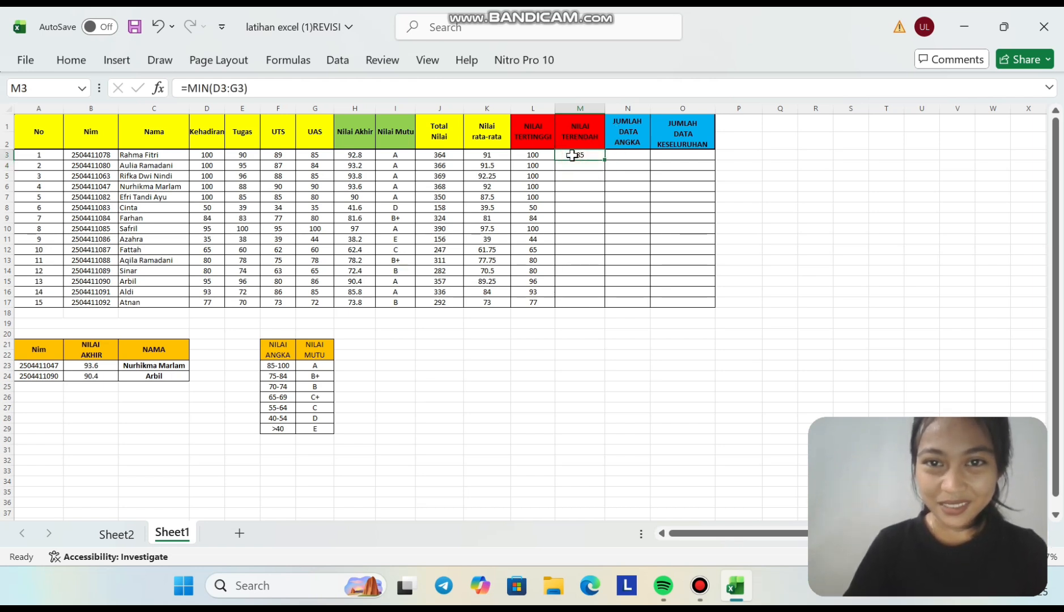
pyautogui.doubleClick(606, 159)
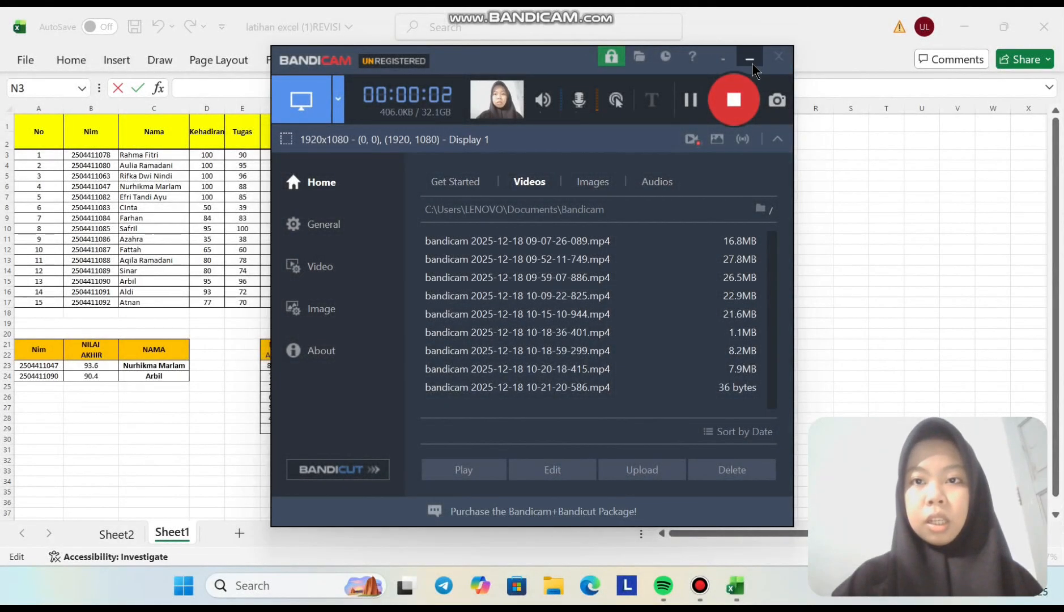
# - Enter the Jumlah Data Angka formula =COUNT(B3:I17) in cell N3 and fill it down to N17
pyautogui.click(751, 59)
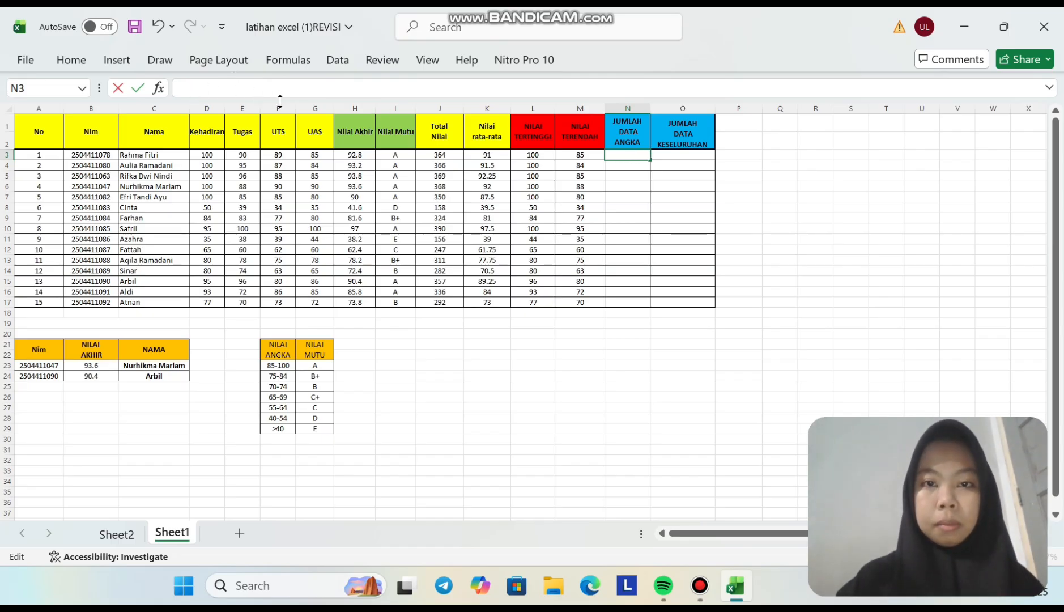
pyautogui.write('=COUNT')
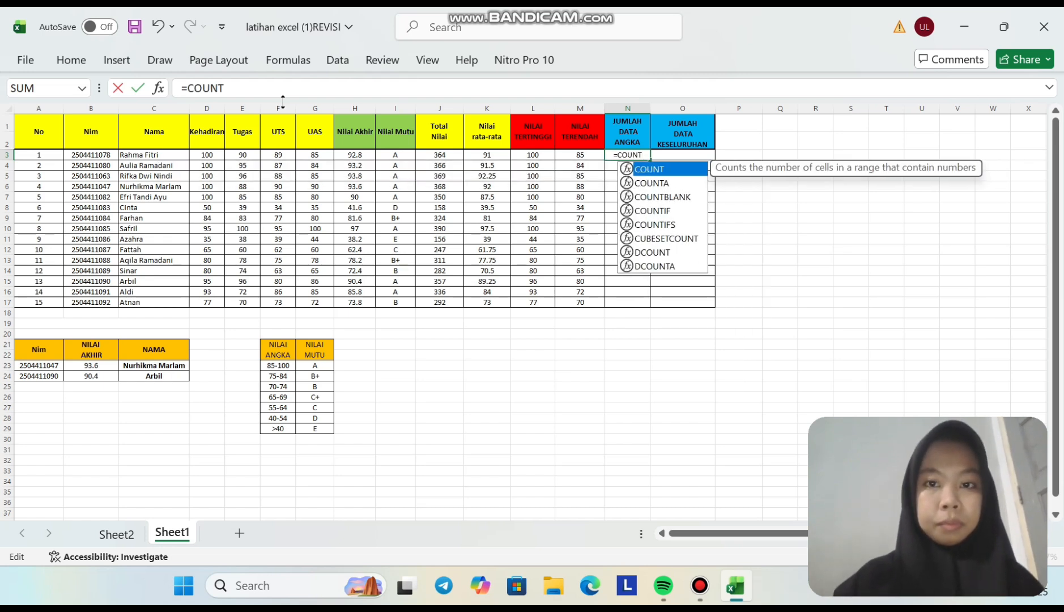
pyautogui.doubleClick(643, 169)
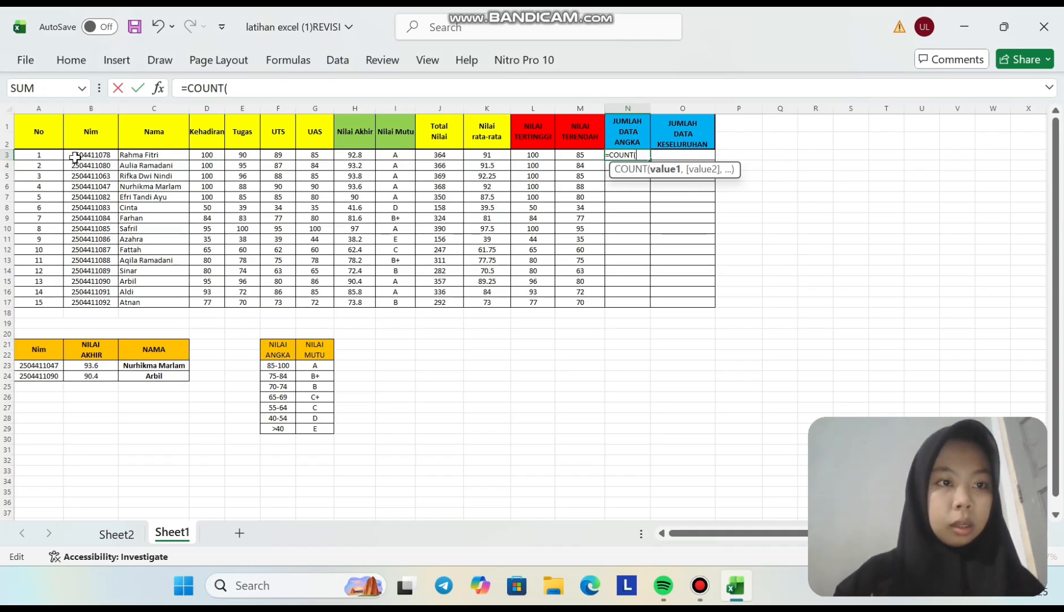
pyautogui.moveTo(75, 155); pyautogui.dragTo(405, 300)
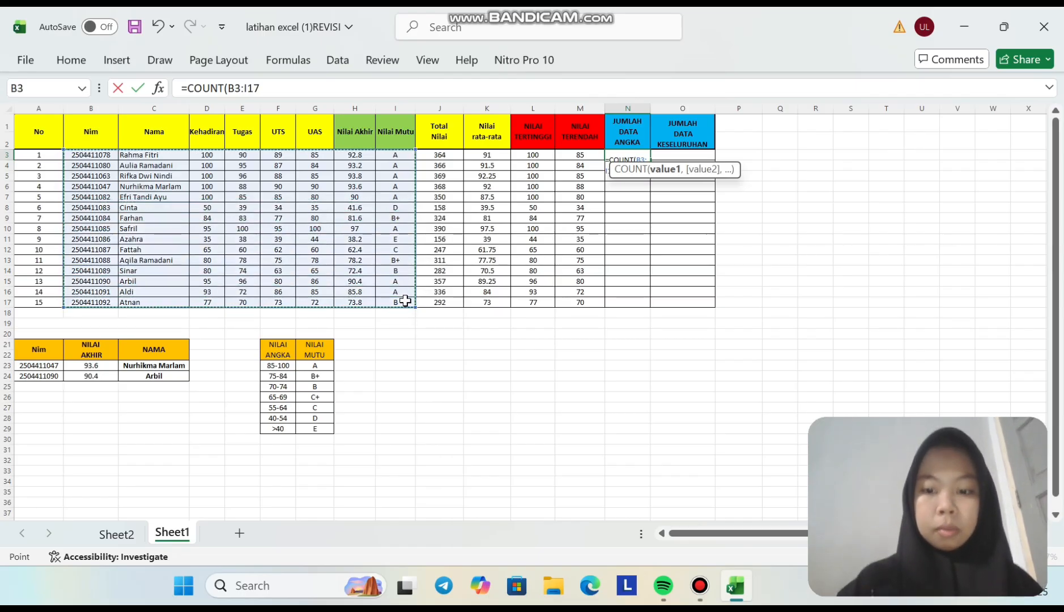
pyautogui.write(')')
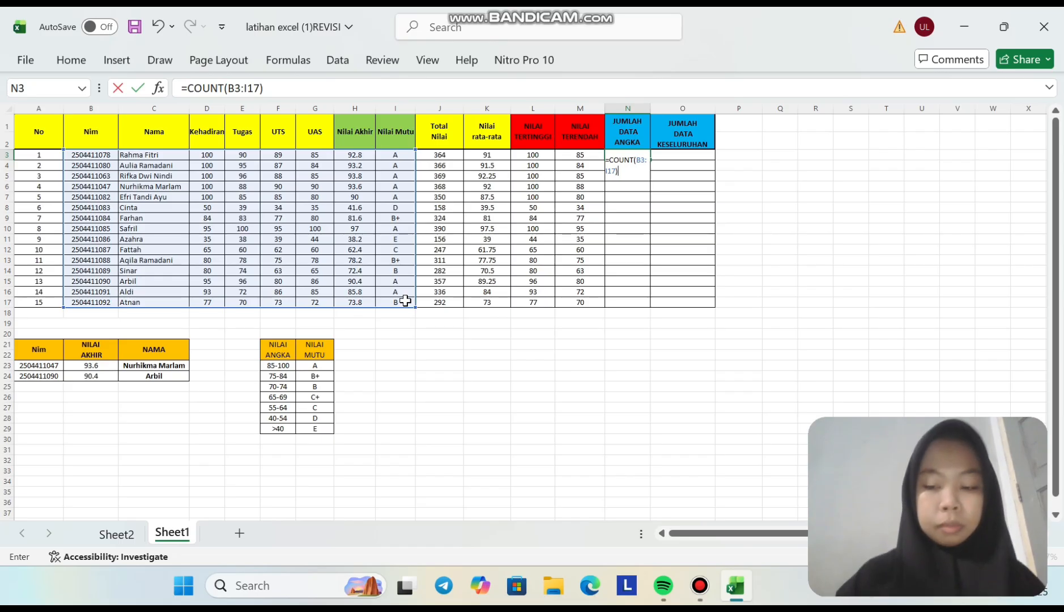
pyautogui.press('Return')
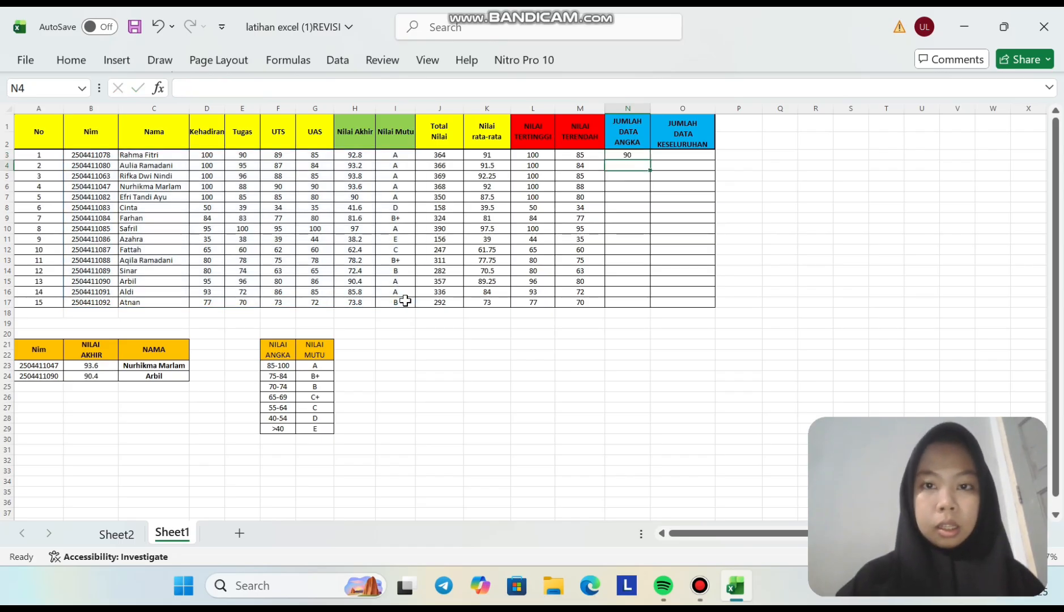
pyautogui.click(635, 156)
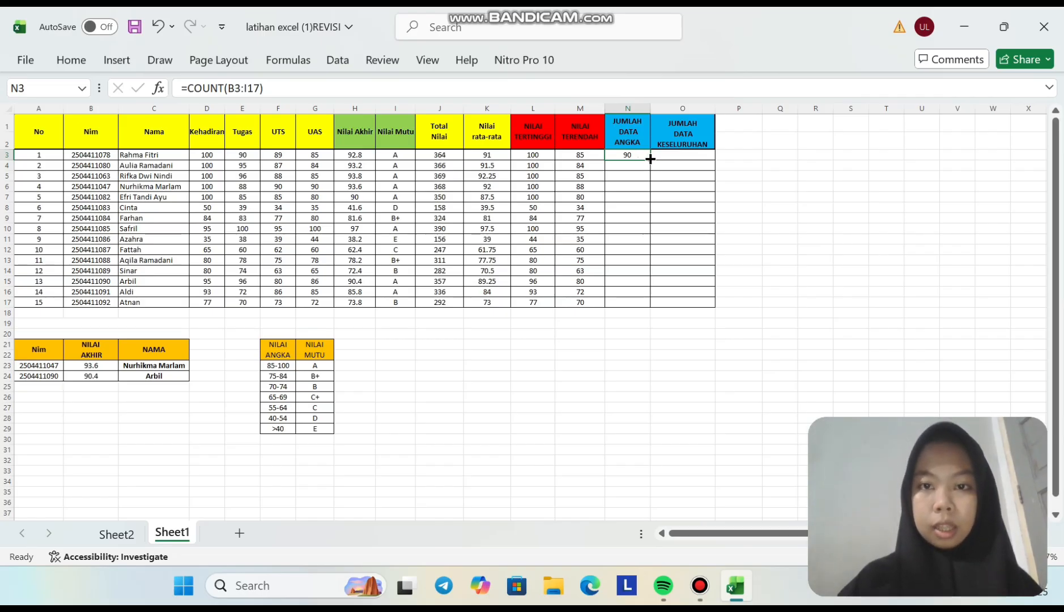
pyautogui.moveTo(651, 159); pyautogui.dragTo(648, 307)
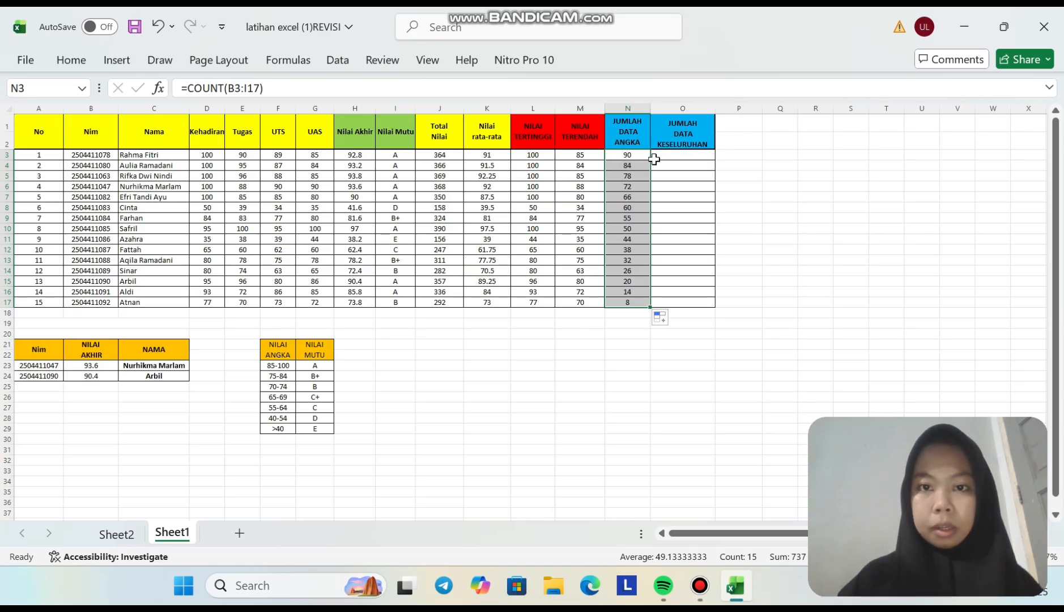
# - Enter the Jumlah Data Keseluruhan formula =COUNTA(B3:I17) in cell O3 and fill it down to O17
pyautogui.doubleClick(658, 157)
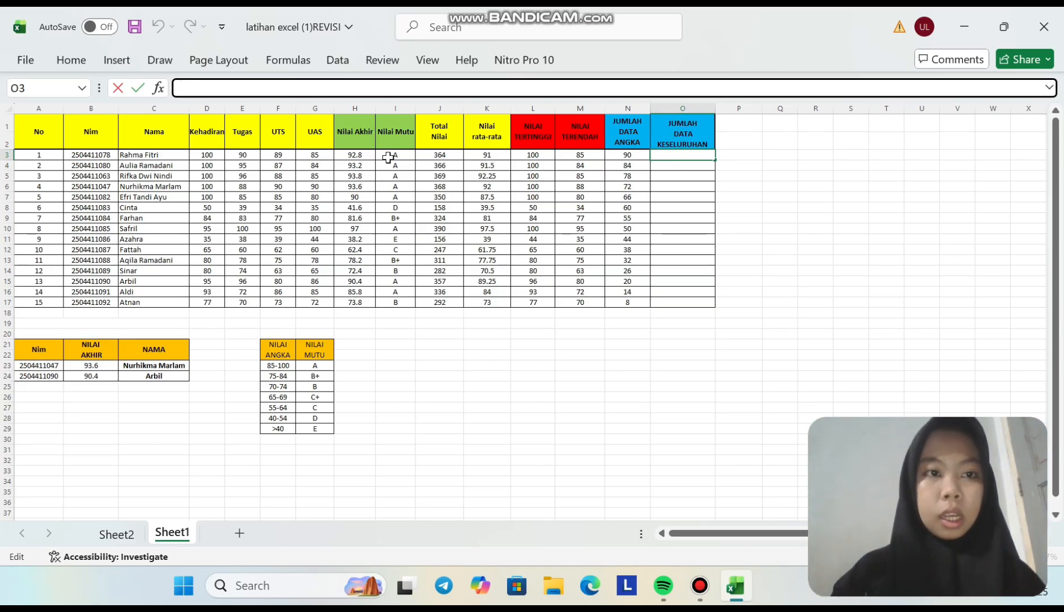
pyautogui.write('+')
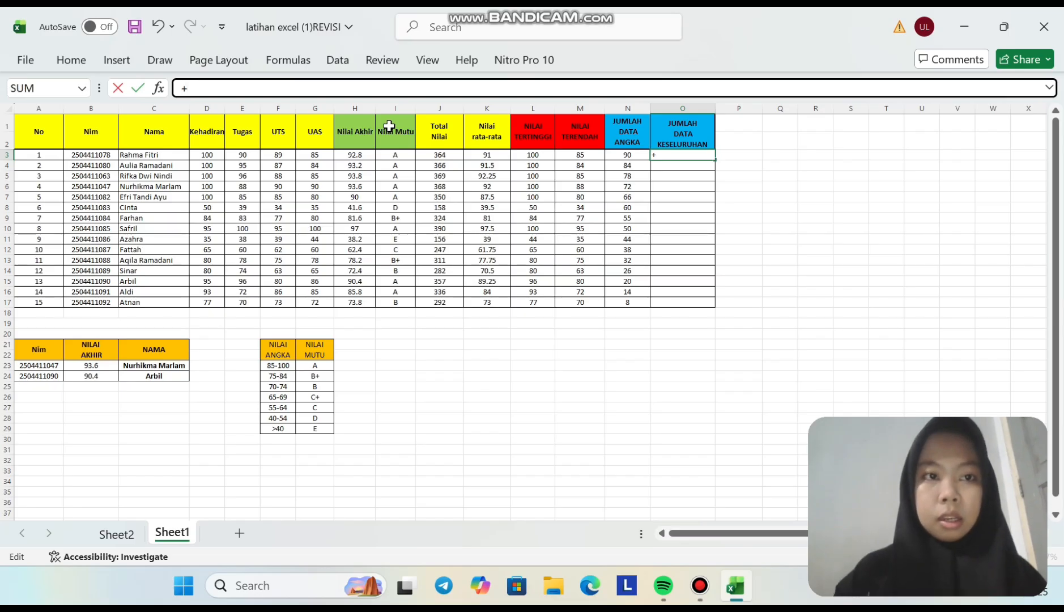
pyautogui.write('COUNT')
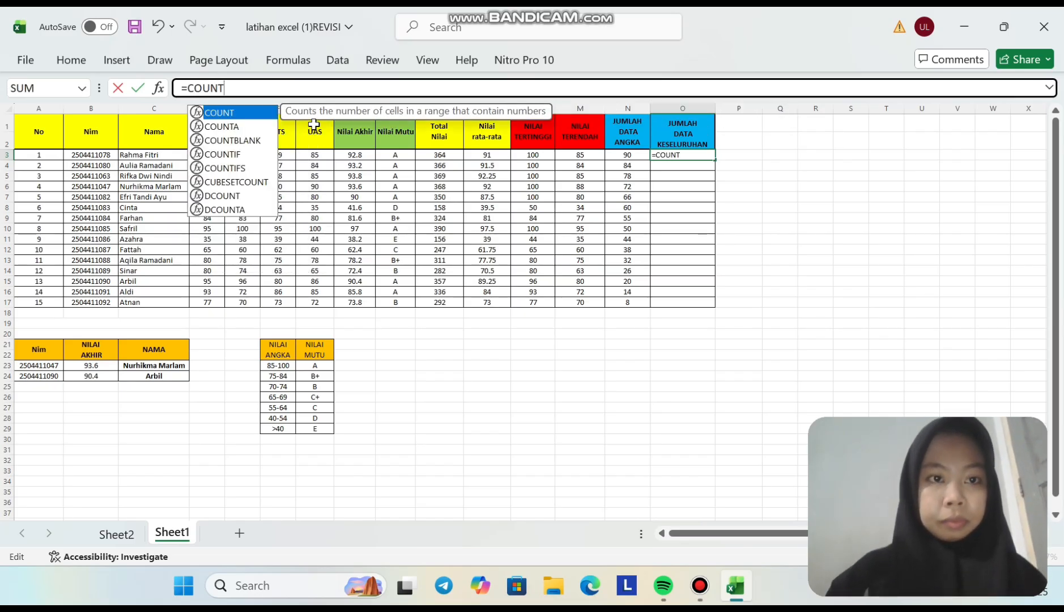
pyautogui.doubleClick(253, 125)
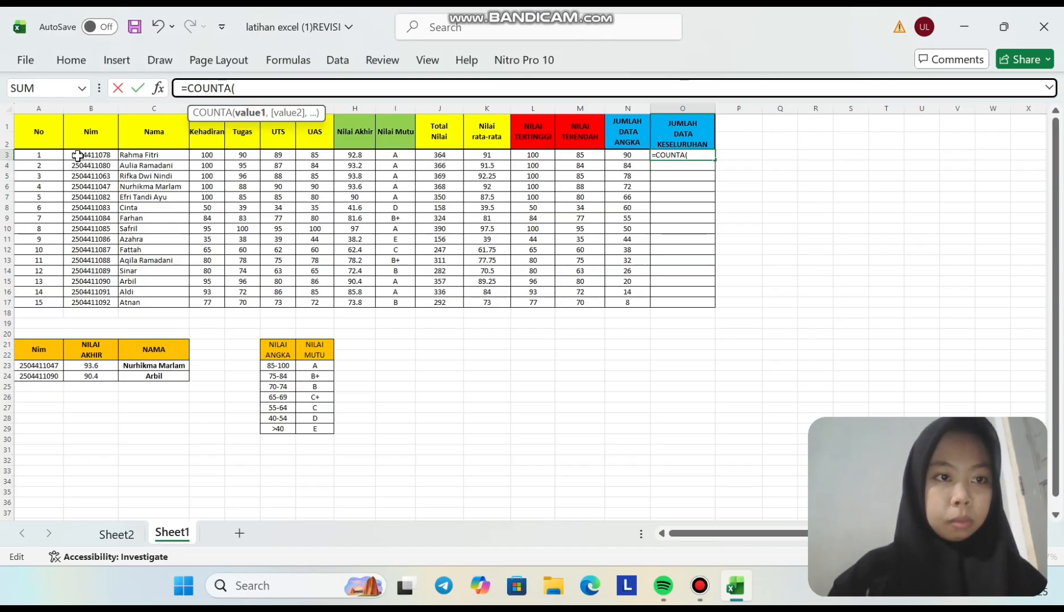
pyautogui.moveTo(80, 155); pyautogui.dragTo(409, 306)
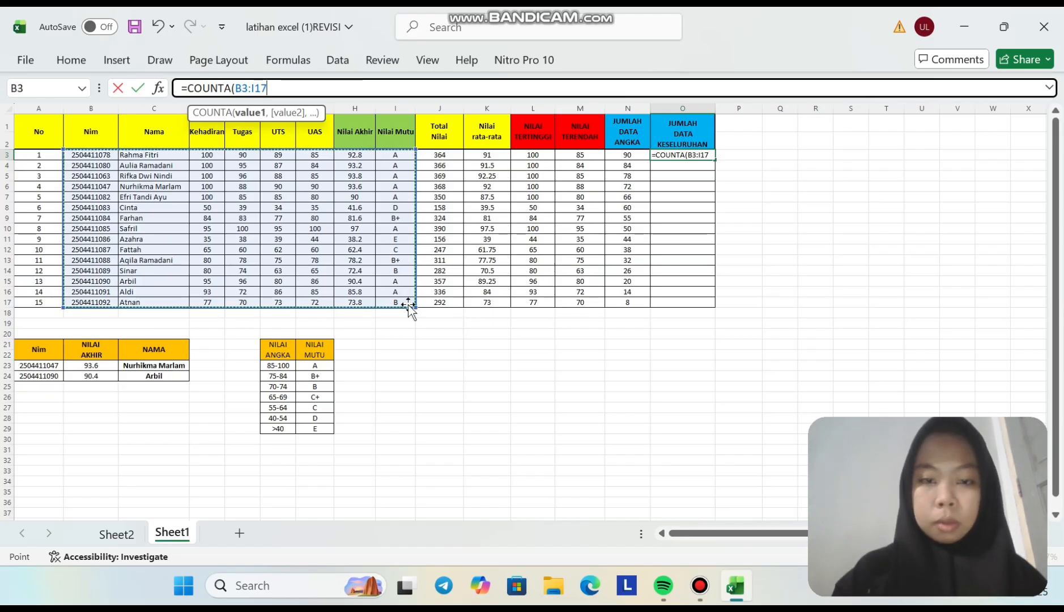
pyautogui.write(')')
pyautogui.press('Return')
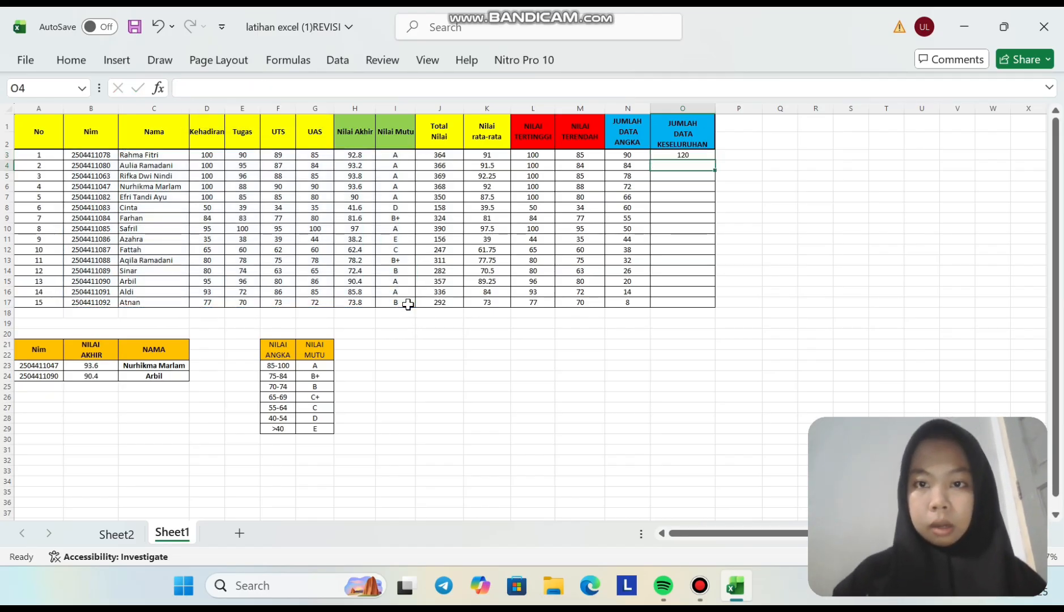
pyautogui.click(683, 154)
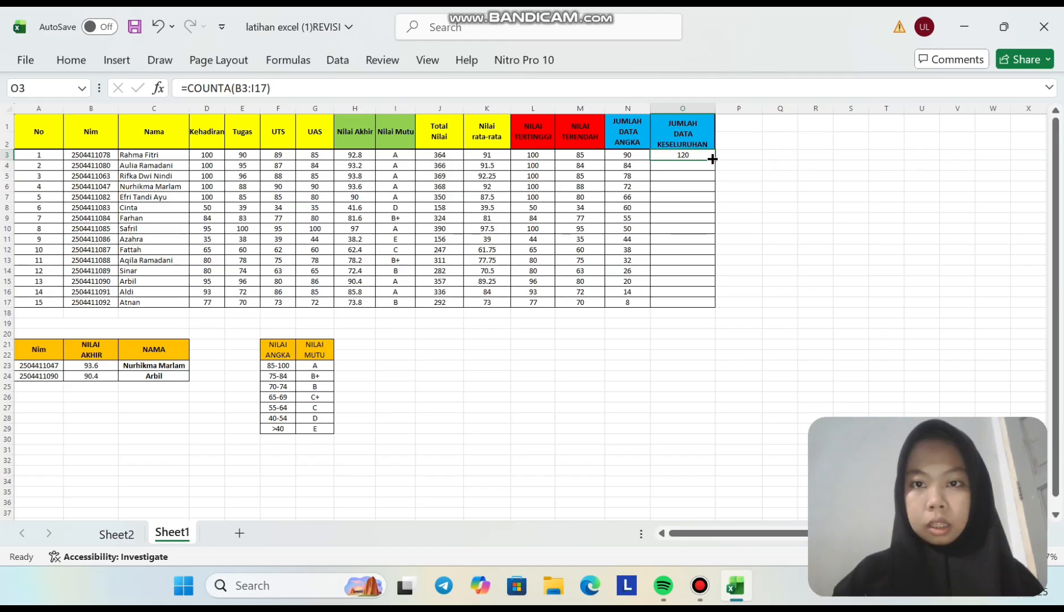
pyautogui.doubleClick(714, 160)
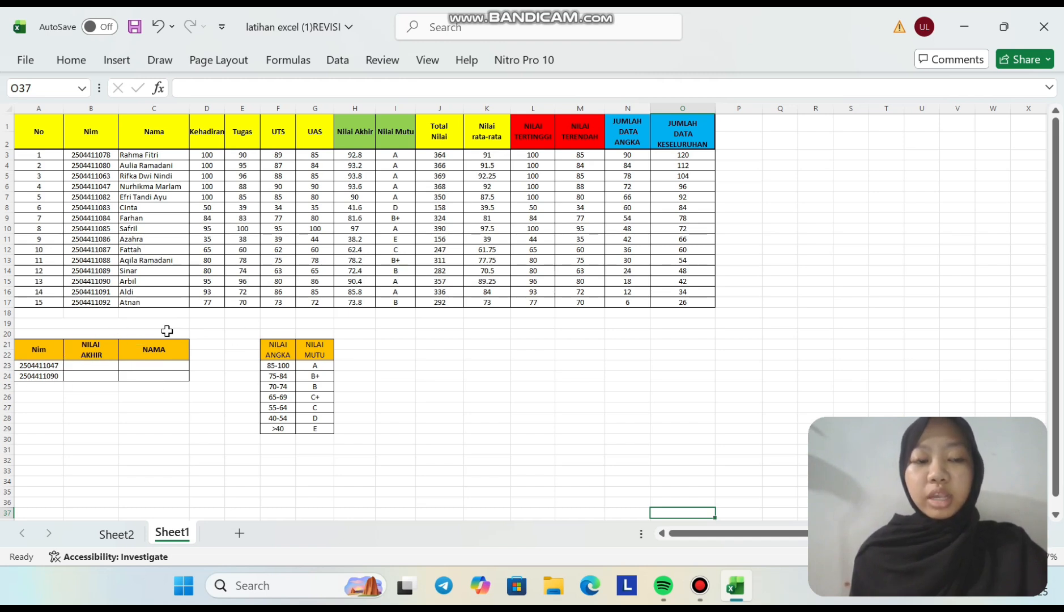
# - Enter the Nilai Akhir lookup formula =VLOOKUP(A23,$B$3:$K$17,7,FALSE) in cell B23 for the first Nim
pyautogui.click(81, 365)
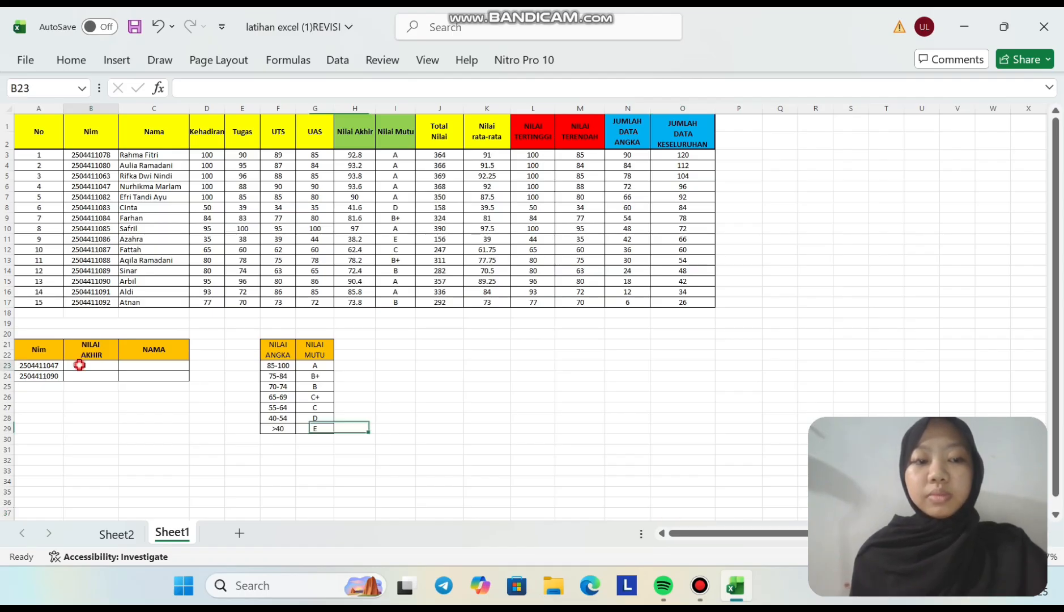
pyautogui.click(194, 91)
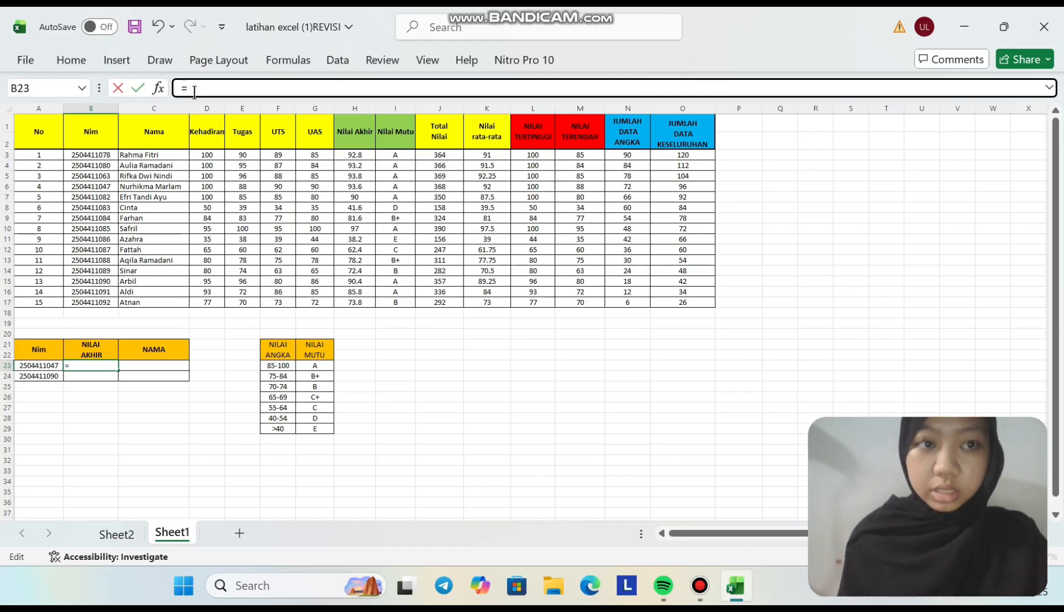
pyautogui.write('=')
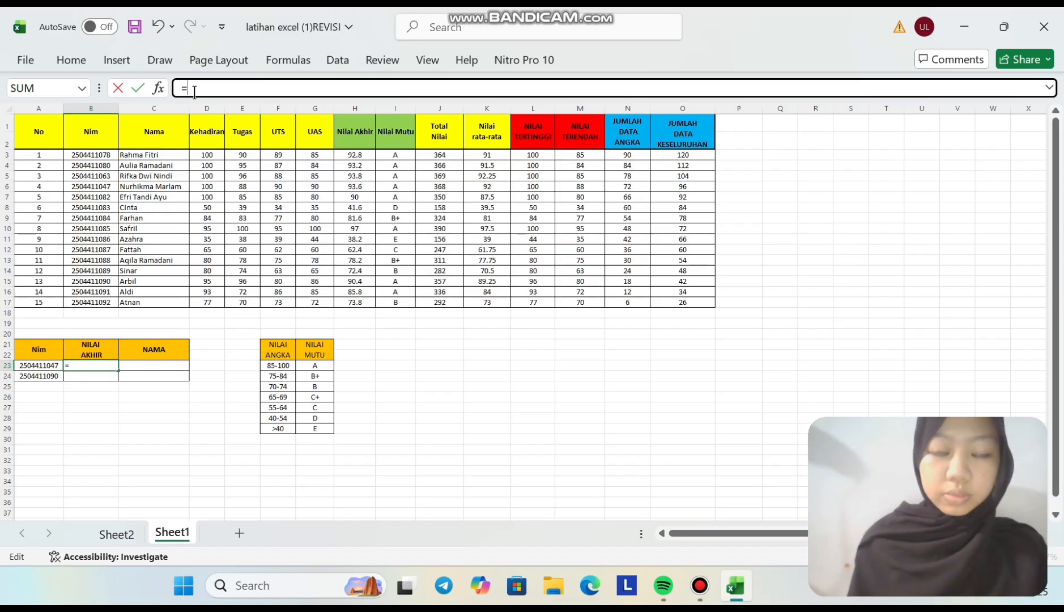
pyautogui.write('V')
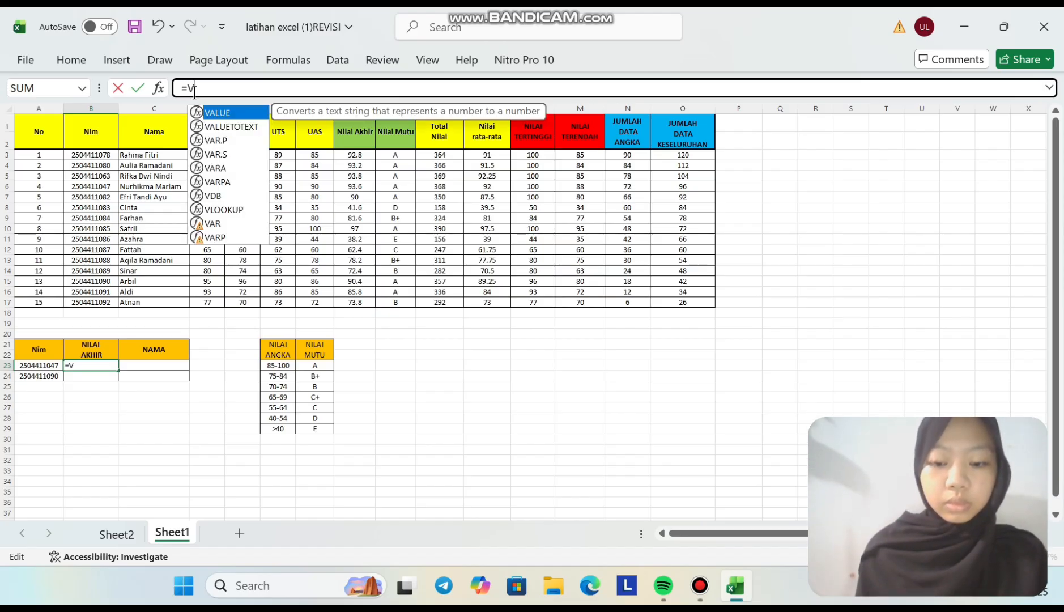
pyautogui.write('LO')
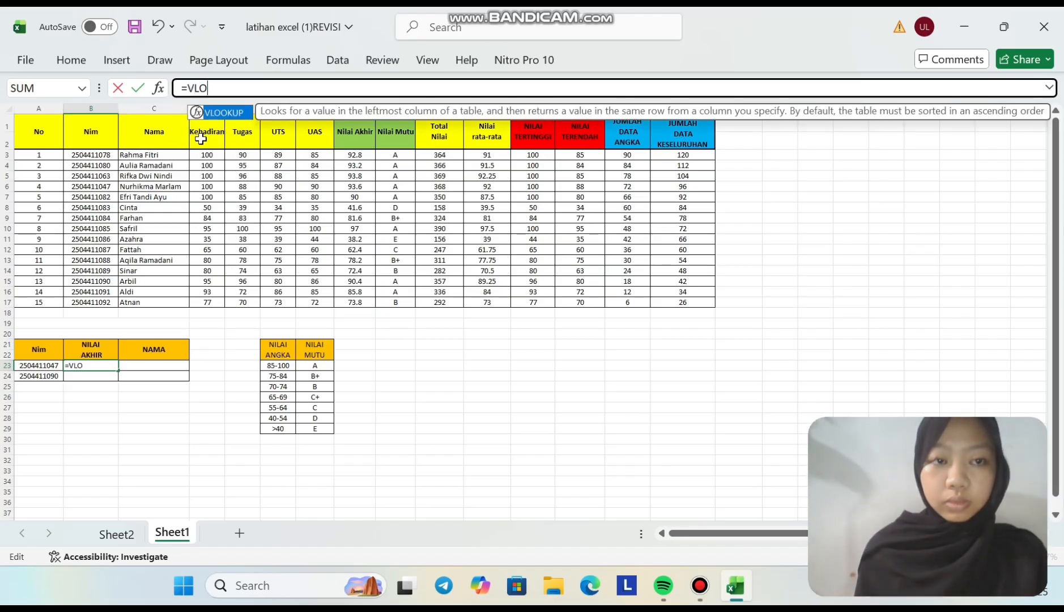
pyautogui.doubleClick(238, 113)
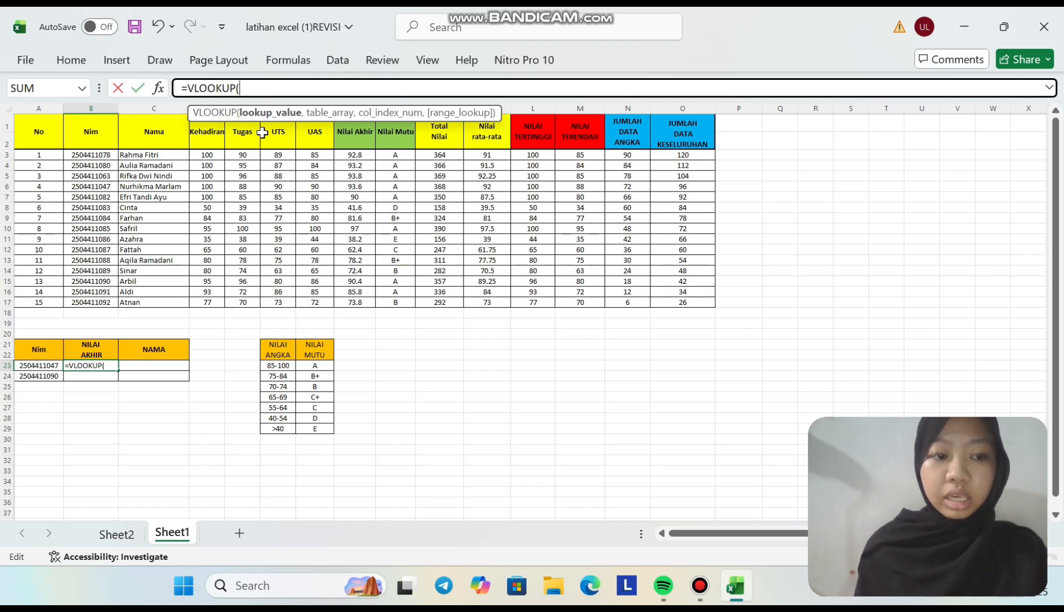
pyautogui.click(45, 367)
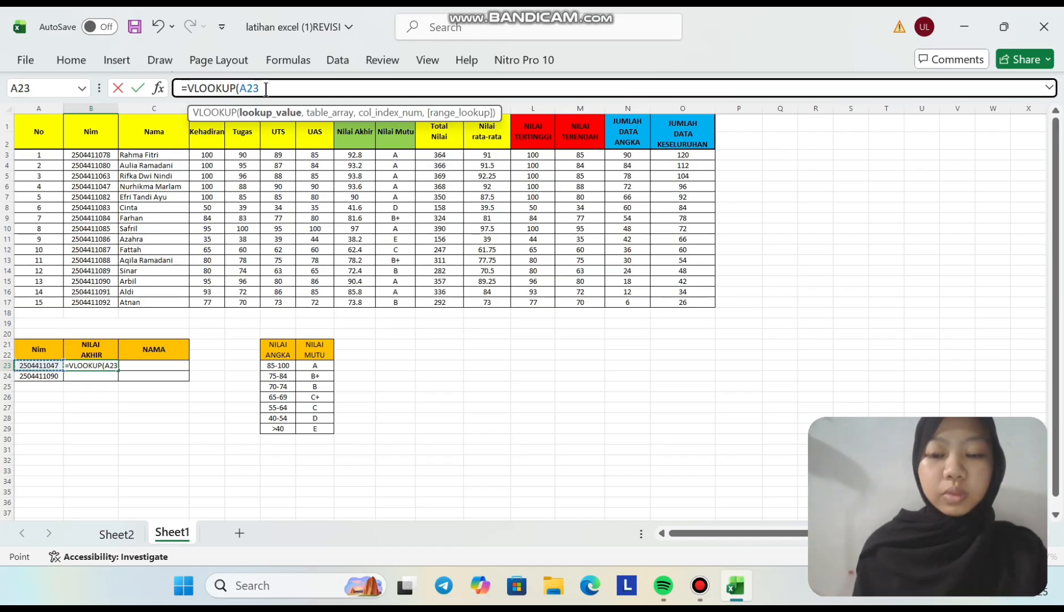
pyautogui.write(',')
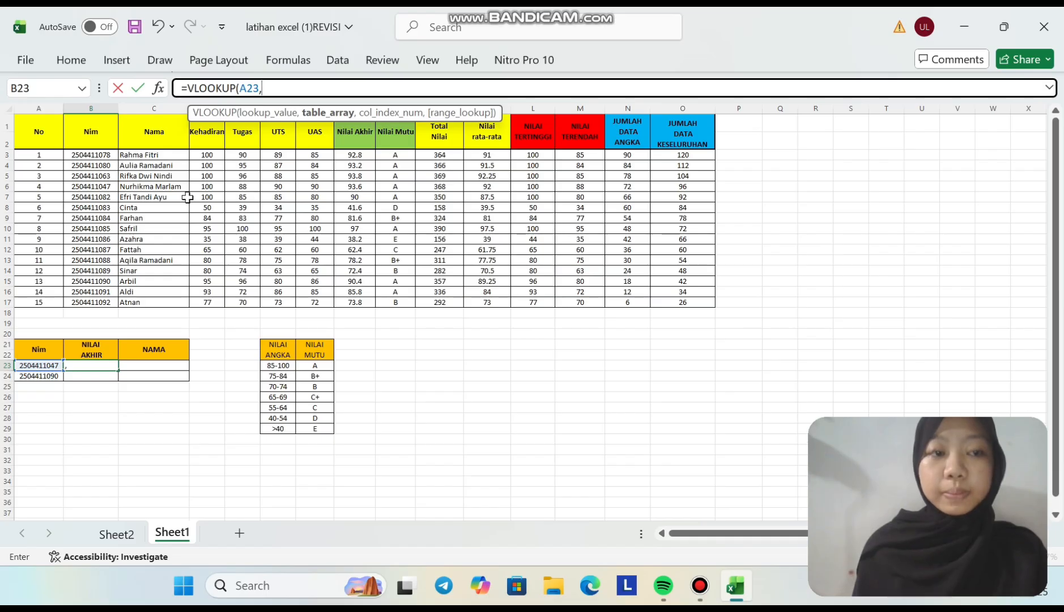
pyautogui.moveTo(102, 156); pyautogui.dragTo(486, 302)
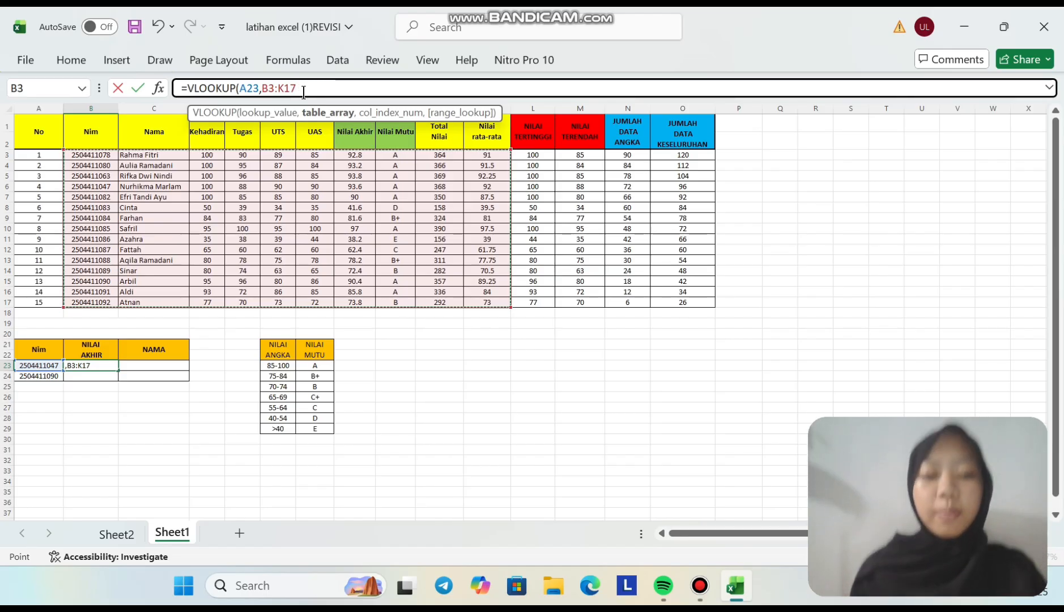
pyautogui.press('F4')
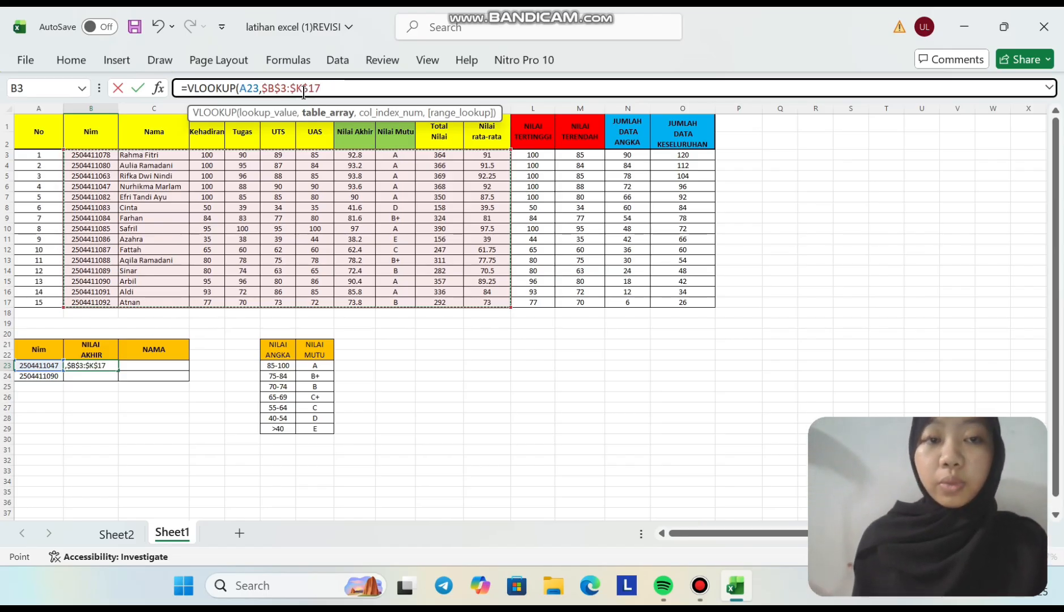
pyautogui.write(',7')
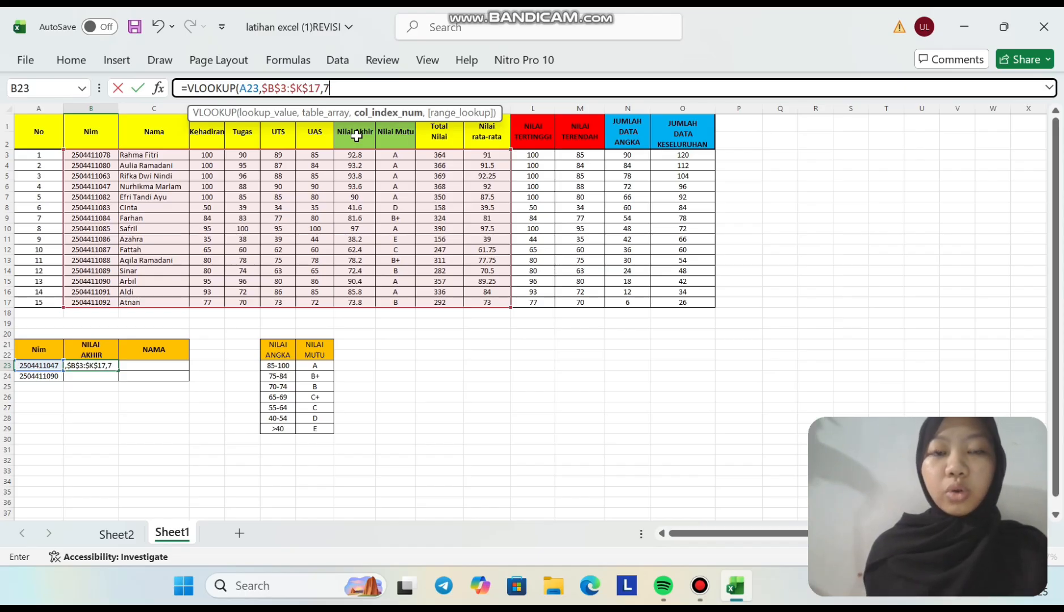
pyautogui.write(',')
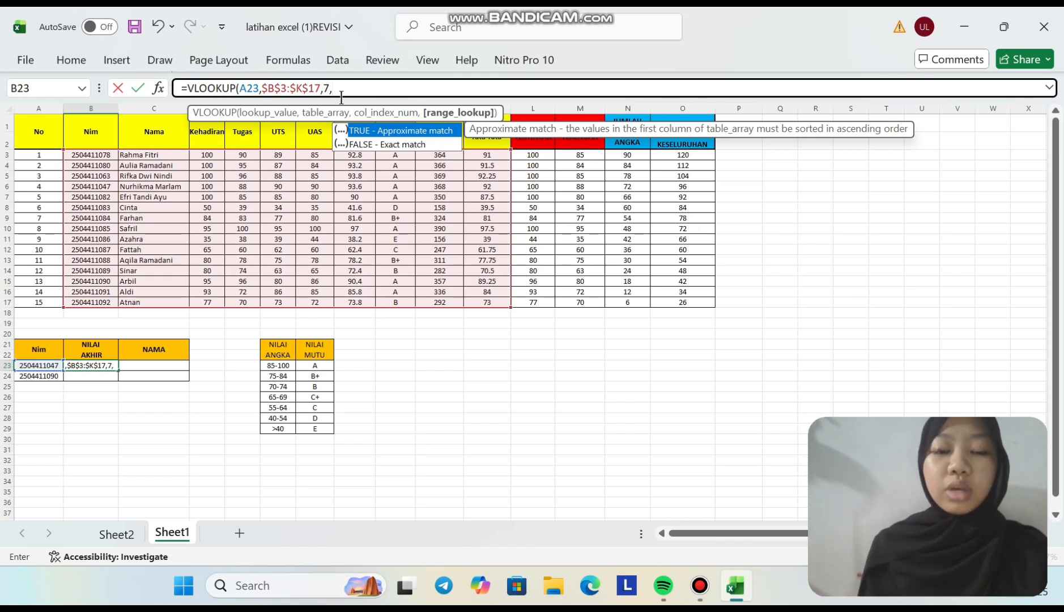
pyautogui.write('F')
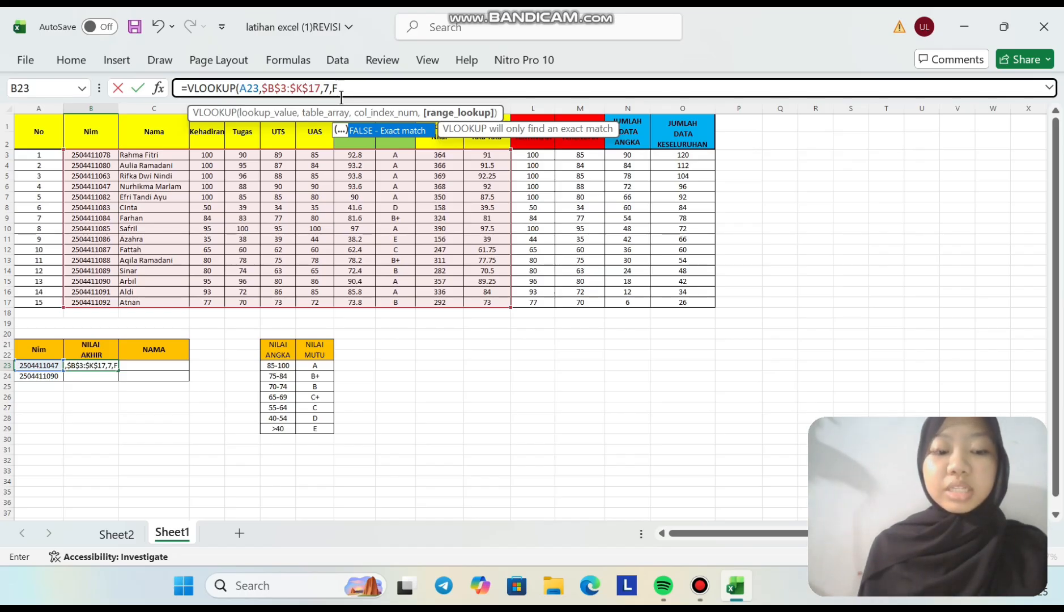
pyautogui.write('ALSE')
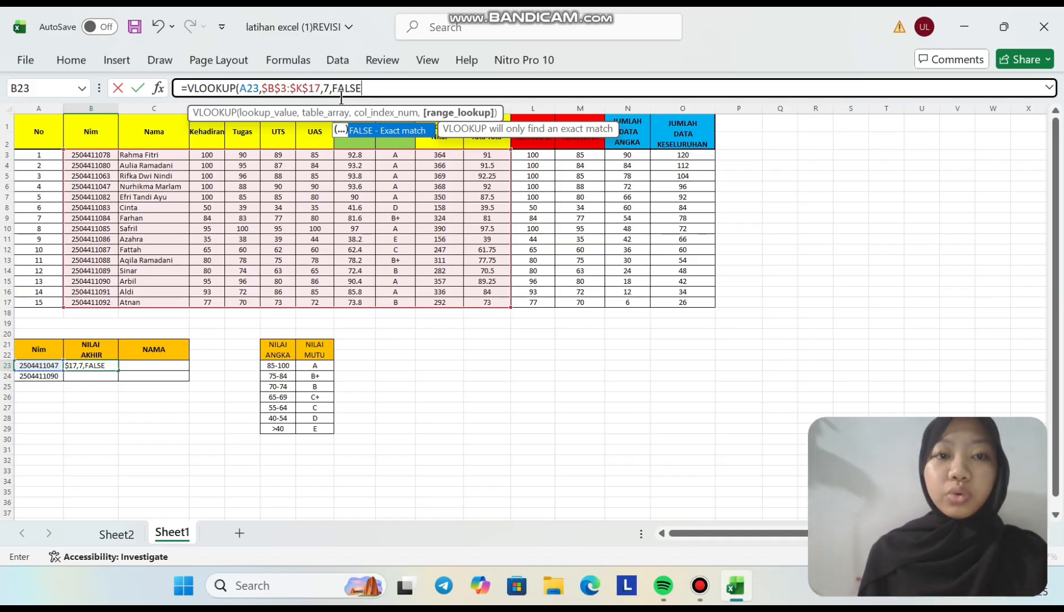
pyautogui.write(')')
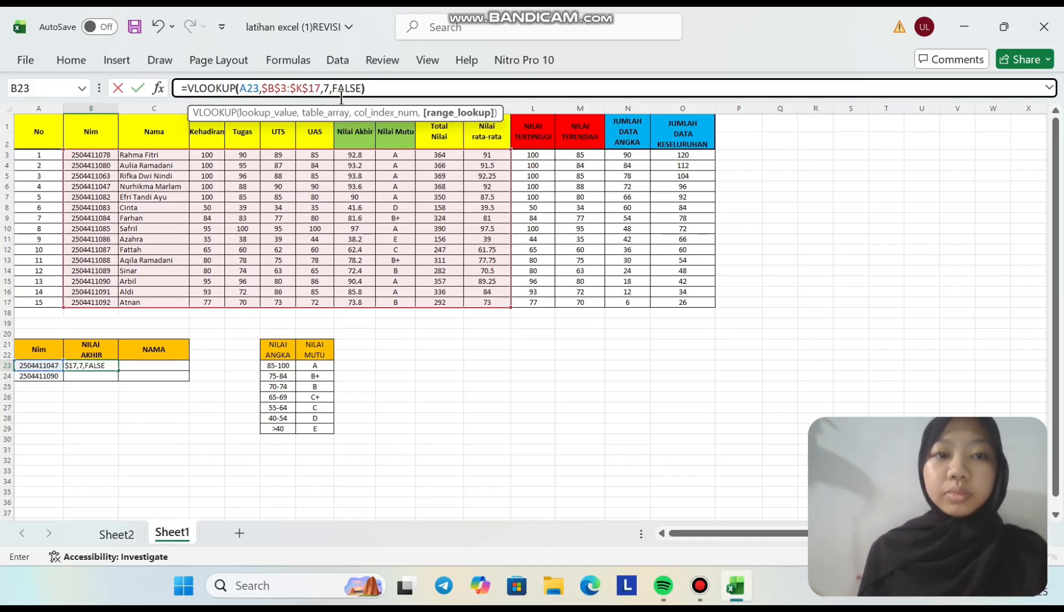
pyautogui.press('Return')
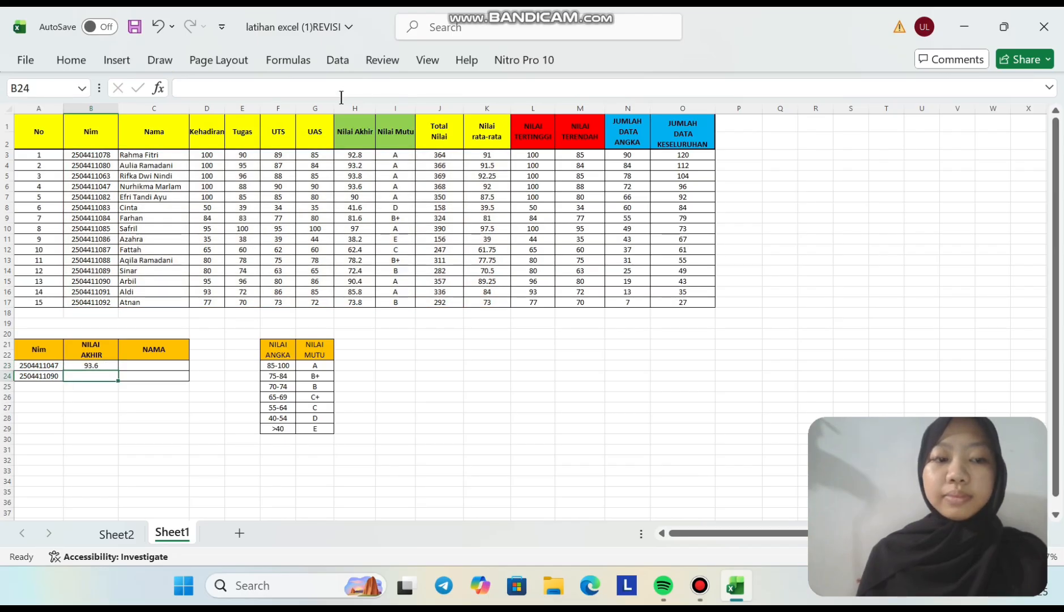
pyautogui.click(53, 366)
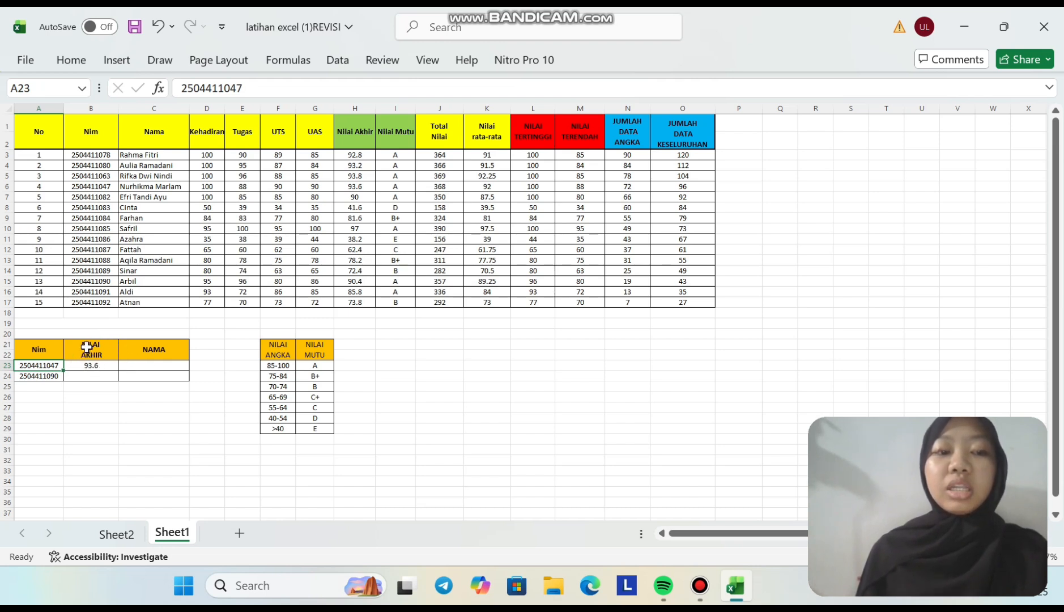
# - Enter the Nama lookup formula =VLOOKUP(A23,$B$3:$K$17,2,FALSE) in cell C23 for the first Nim
pyautogui.click(139, 365)
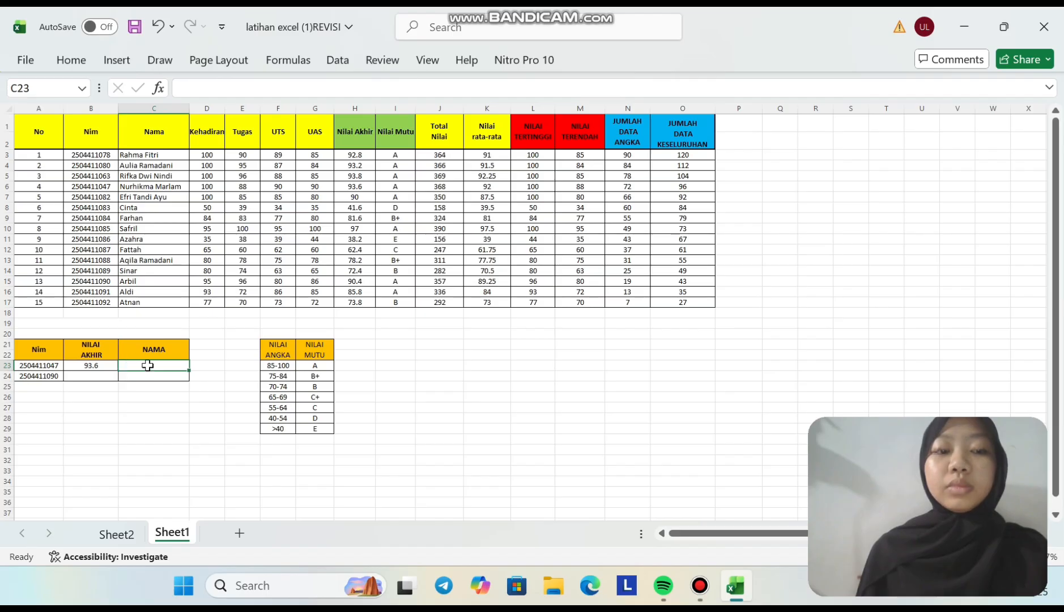
pyautogui.click(198, 88)
pyautogui.write('=')
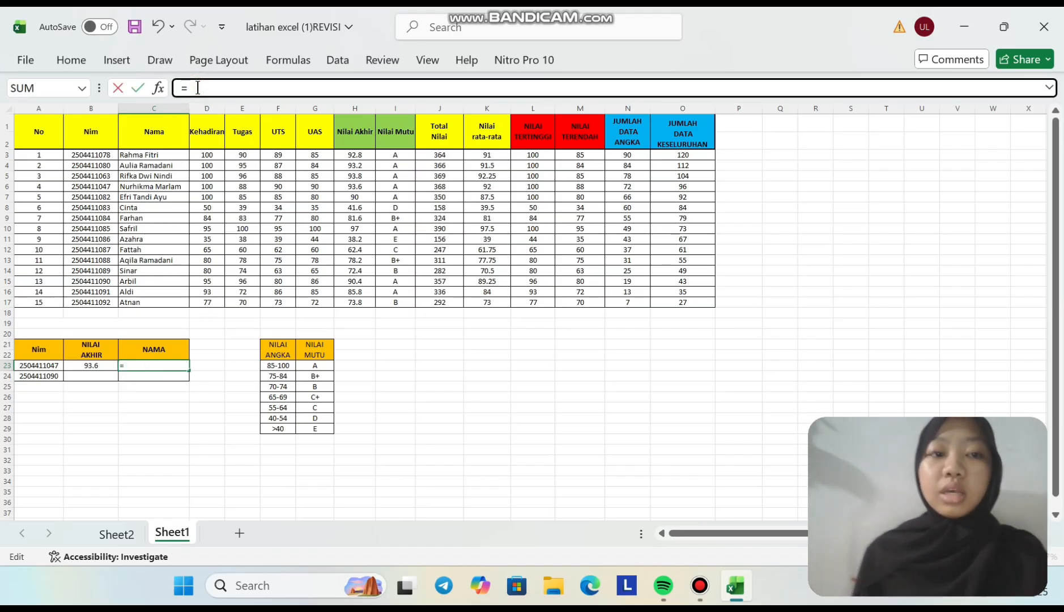
pyautogui.write('VL')
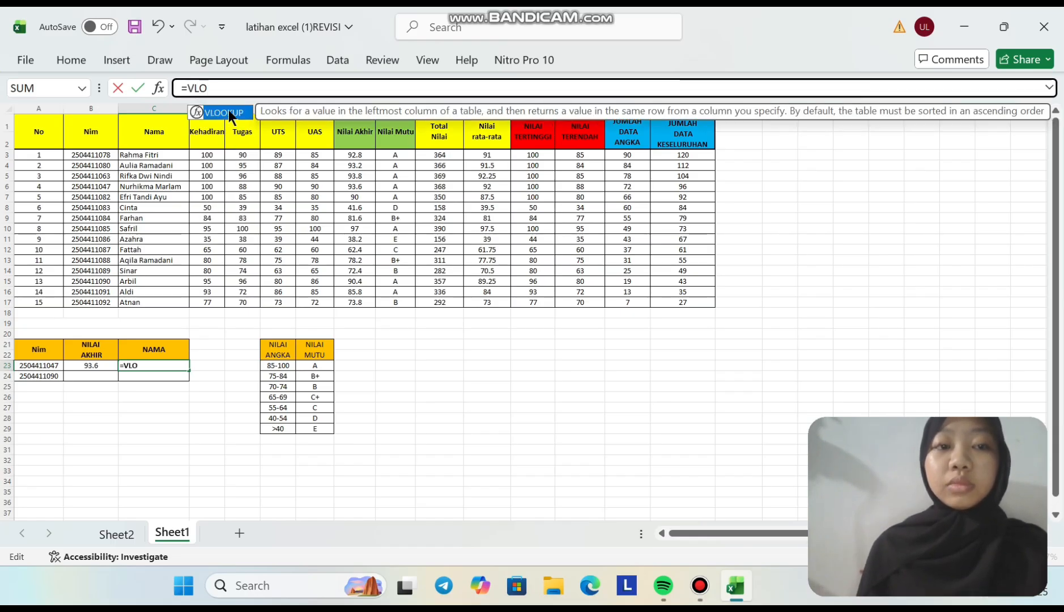
pyautogui.write('O')
pyautogui.doubleClick(228, 111)
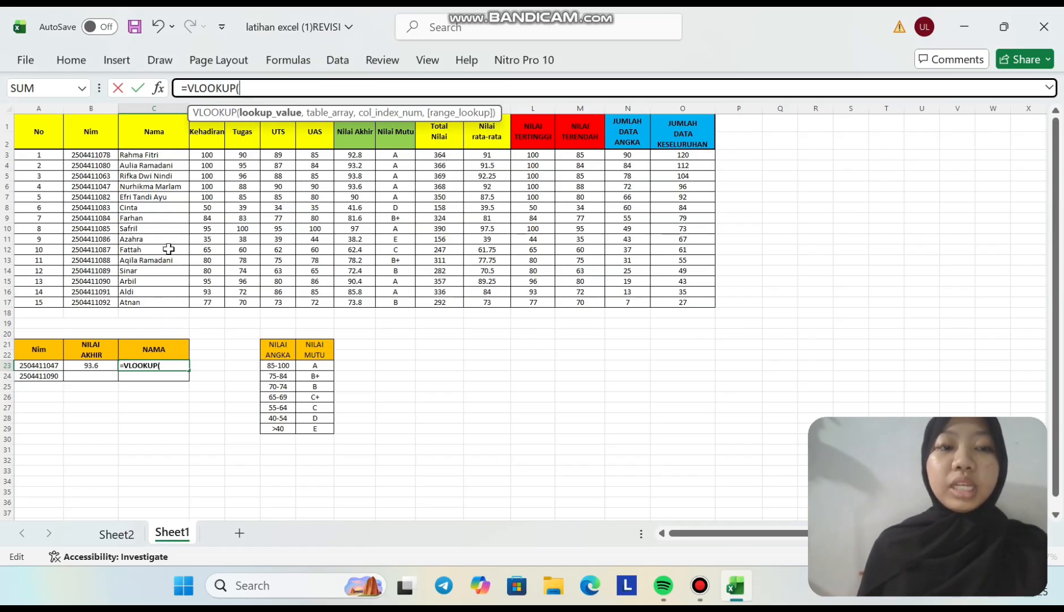
pyautogui.click(44, 366)
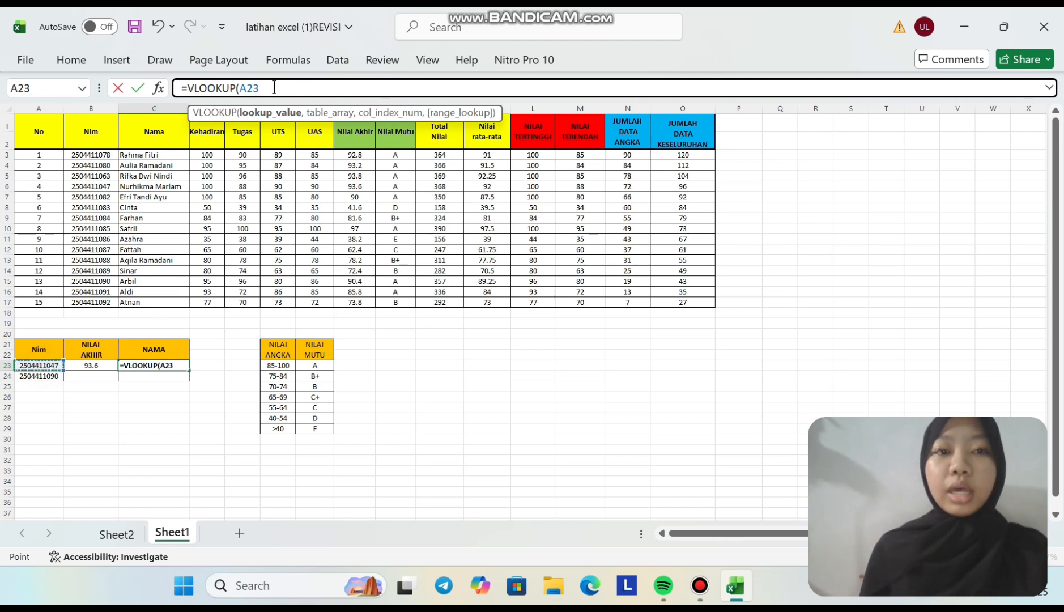
pyautogui.write(',')
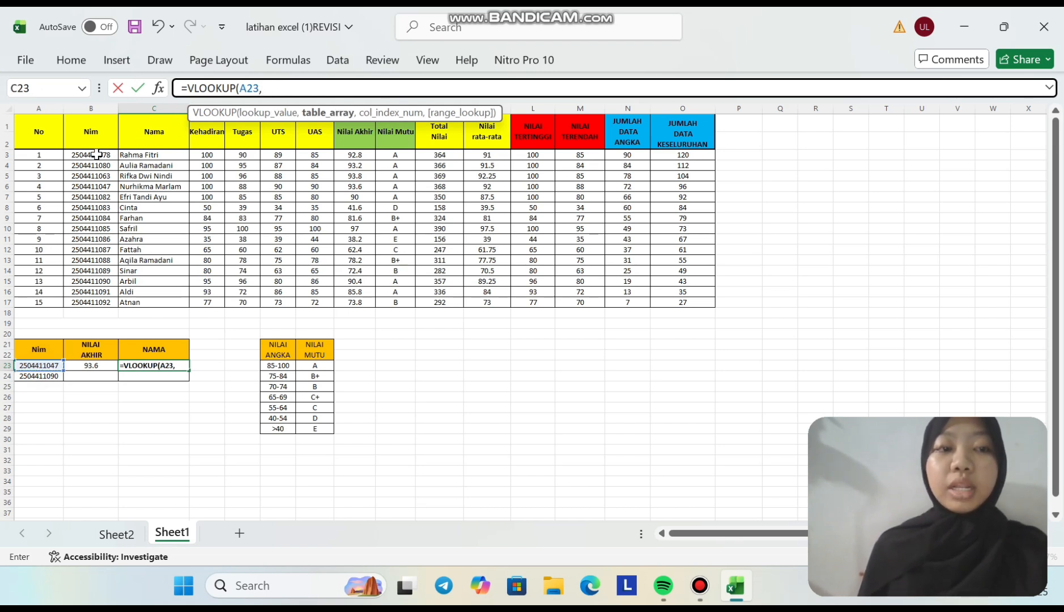
pyautogui.moveTo(94, 154); pyautogui.dragTo(489, 302)
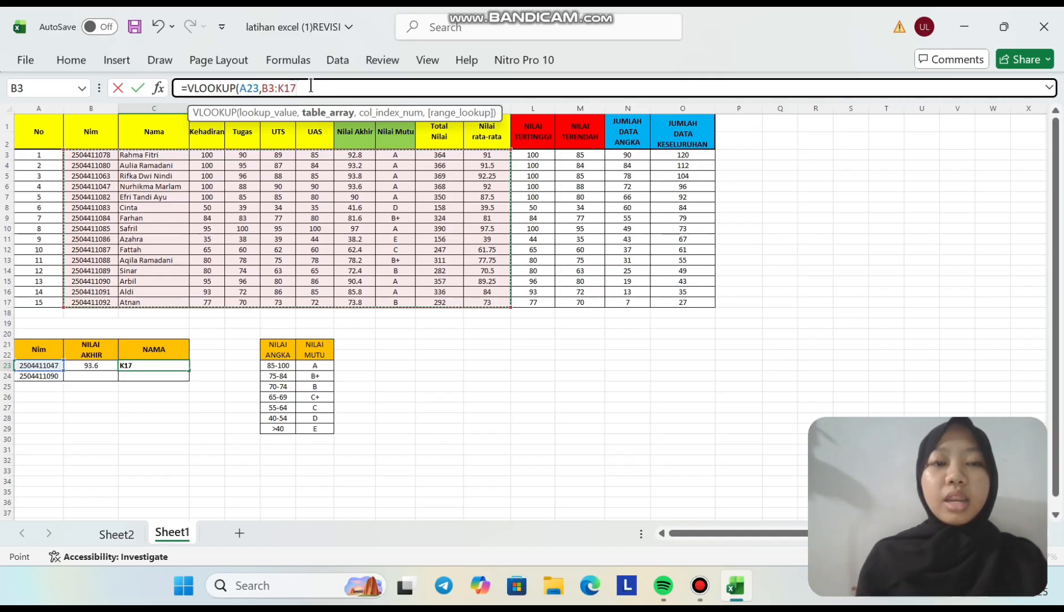
pyautogui.press('F4')
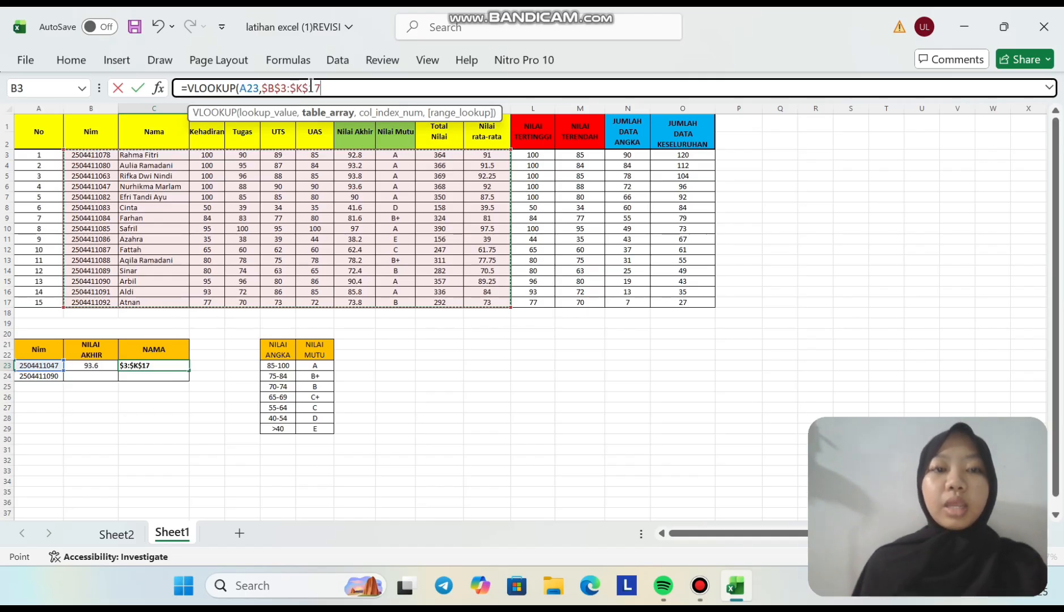
pyautogui.write(',2')
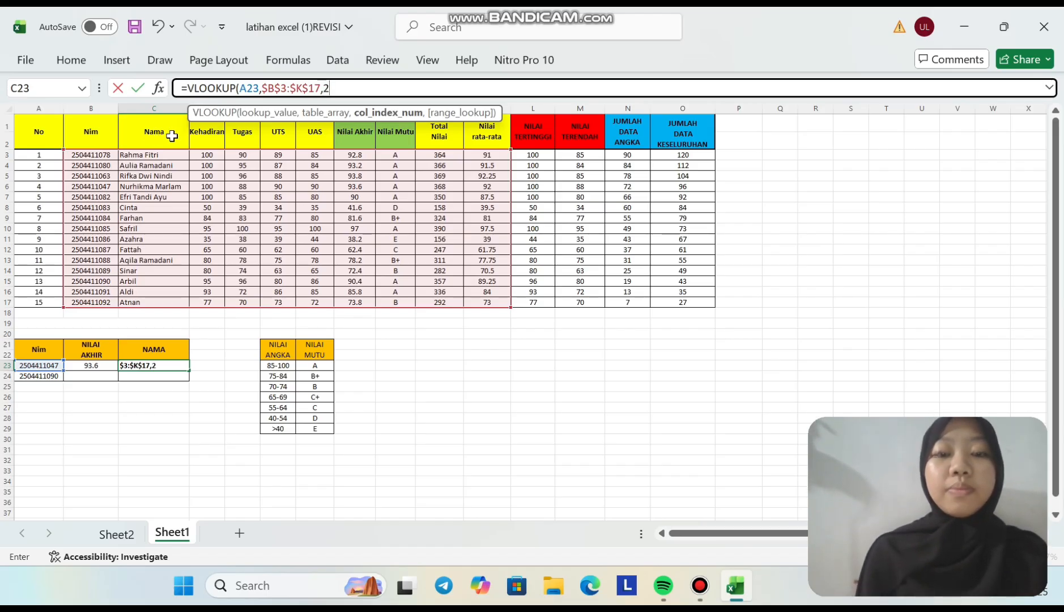
pyautogui.write(',')
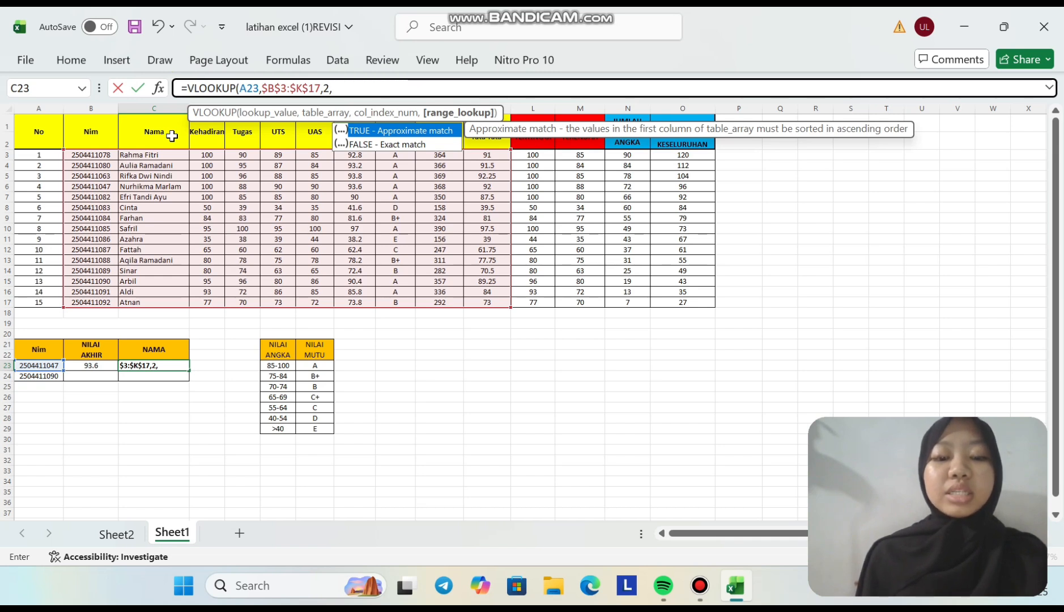
pyautogui.write('F')
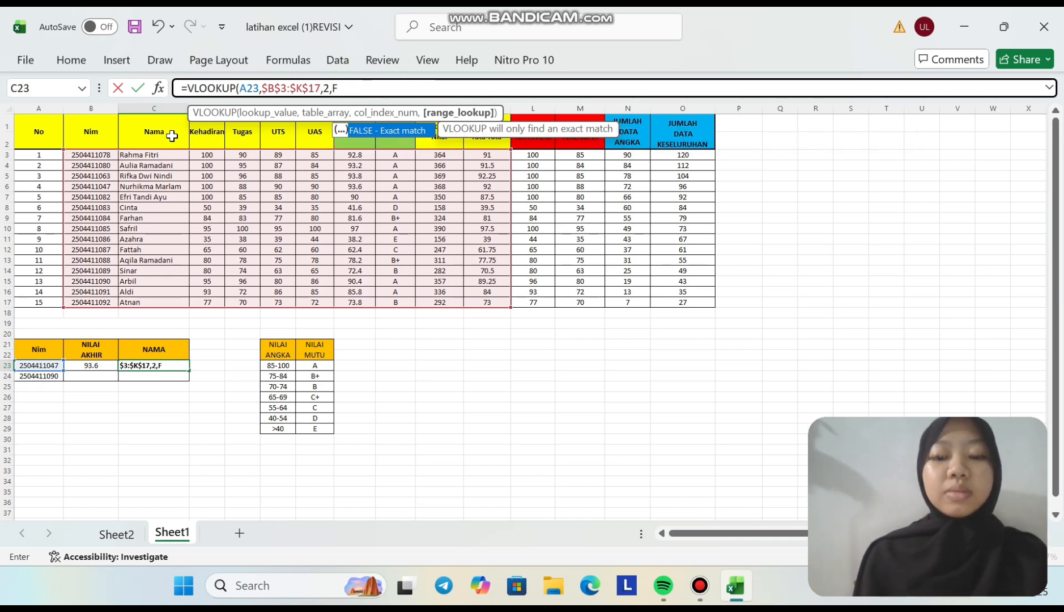
pyautogui.write('ALSE')
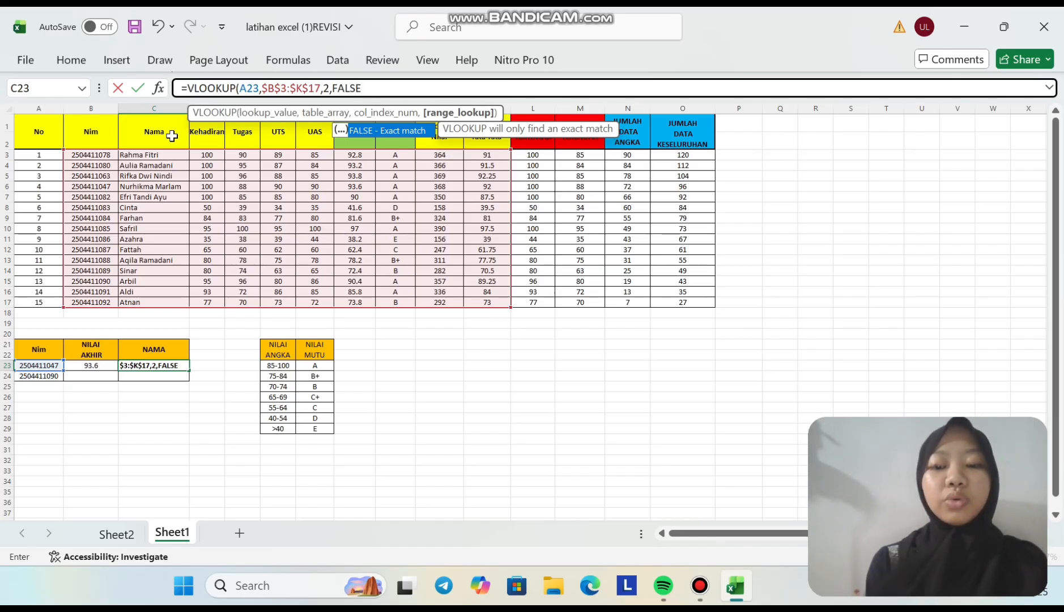
pyautogui.write(')')
pyautogui.press('Return')
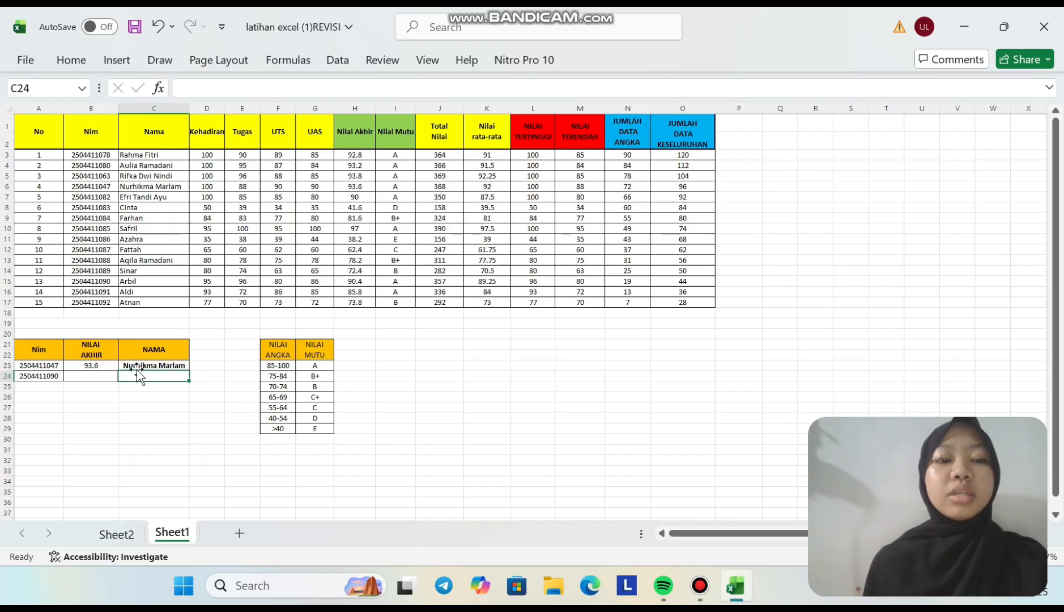
# - Fill the Nilai Akhir and Nama lookup formulas from B23 and C23 down to row 24 for the second Nim
pyautogui.click(90, 366)
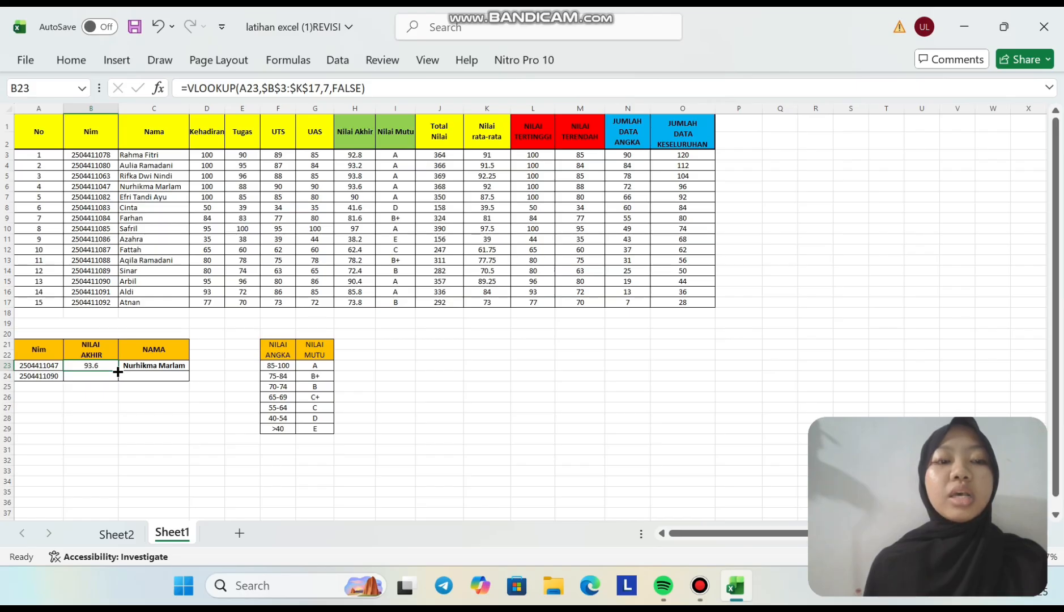
pyautogui.moveTo(118, 370); pyautogui.dragTo(119, 381)
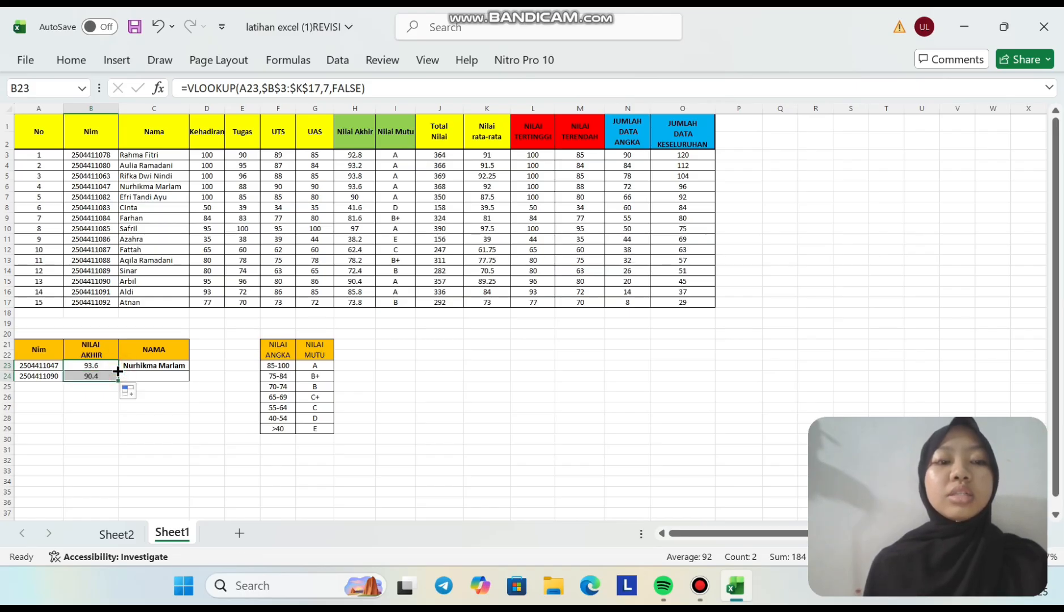
pyautogui.click(186, 365)
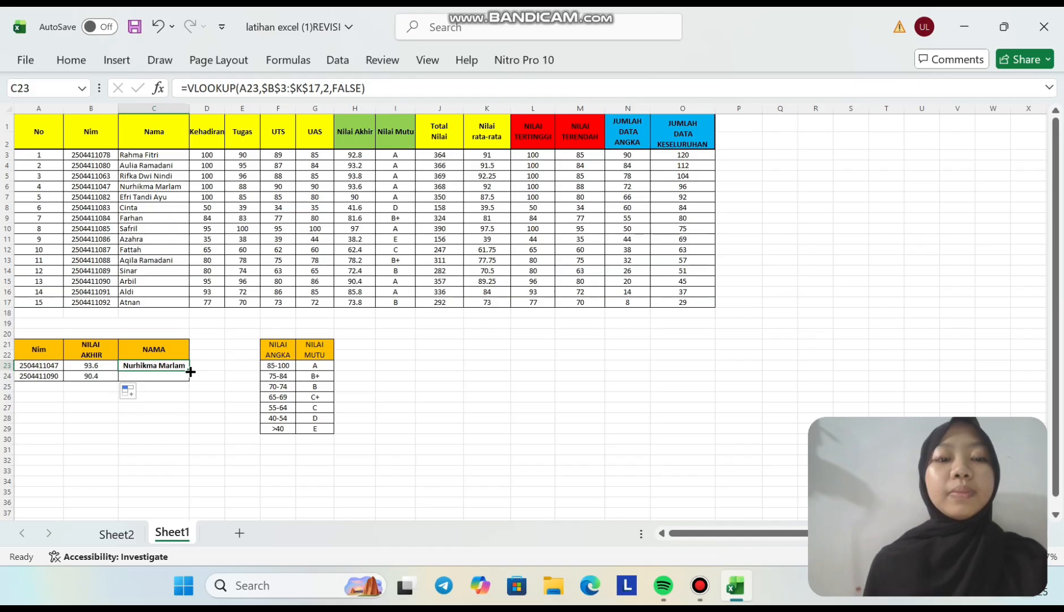
pyautogui.moveTo(191, 371); pyautogui.dragTo(191, 380)
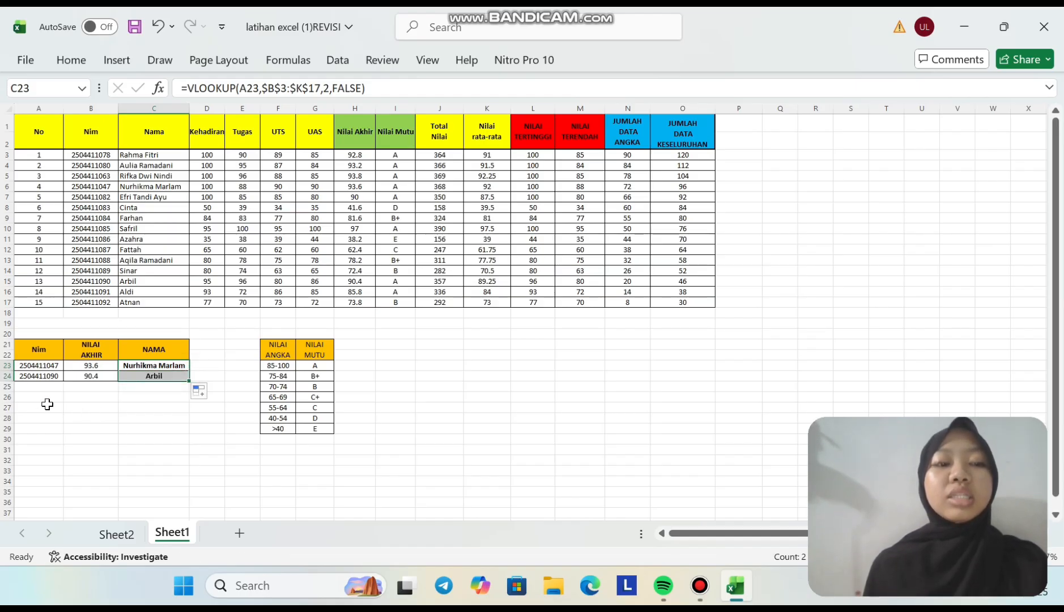
pyautogui.click(43, 376)
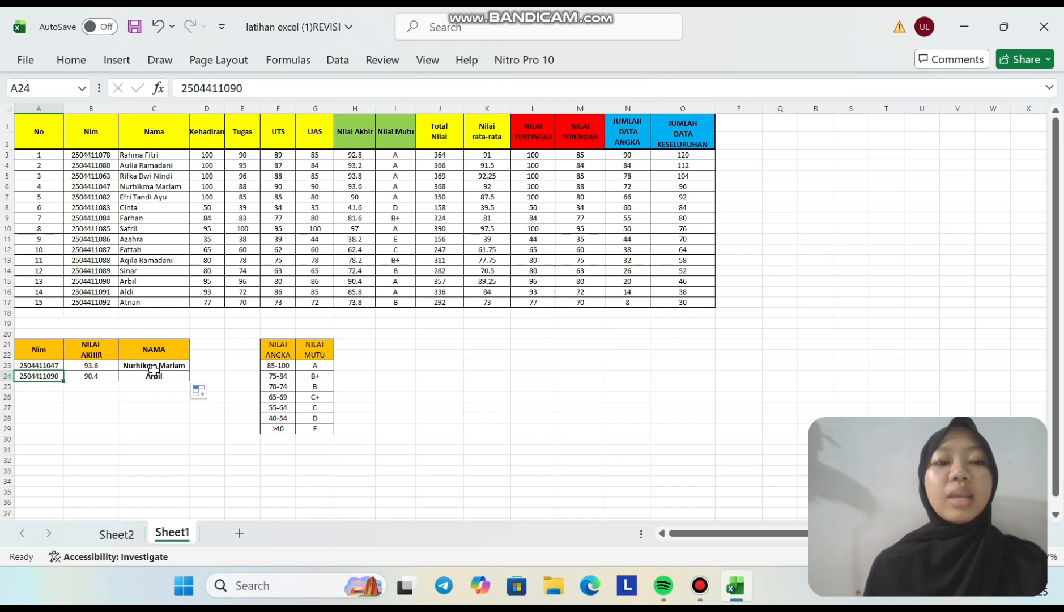
# - Replace the second lookup Nim in cell A24 with the student Nim copied from cell B17
pyautogui.click(83, 303)
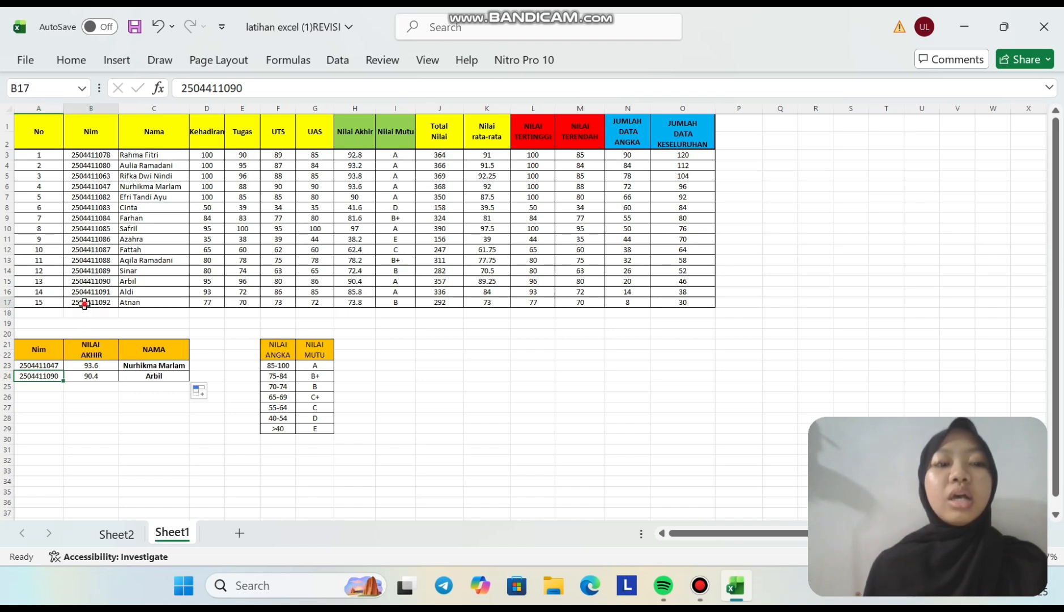
pyautogui.moveTo(182, 89); pyautogui.dragTo(243, 96)
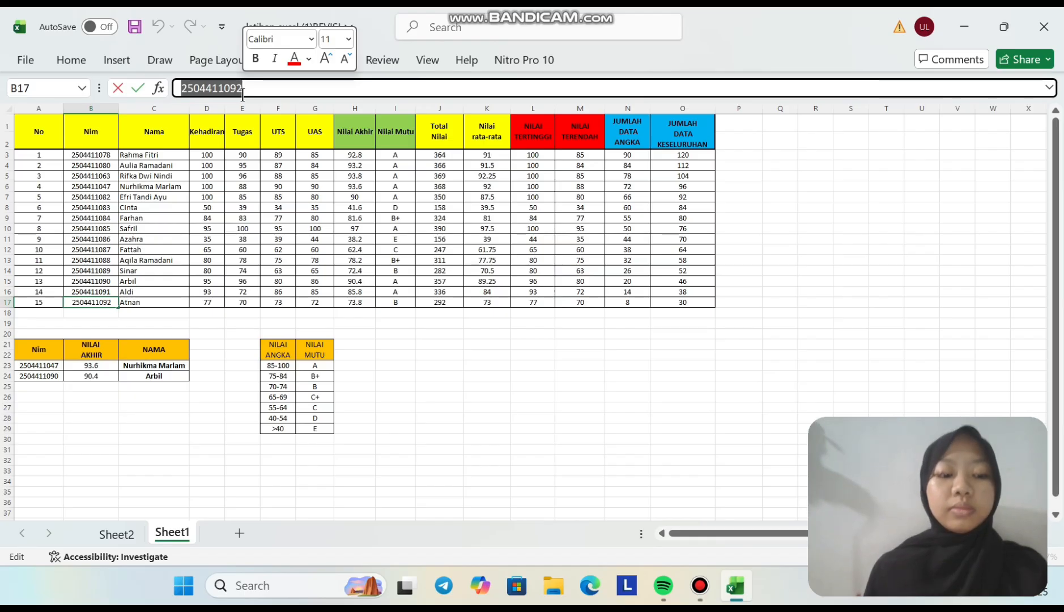
pyautogui.click(27, 375)
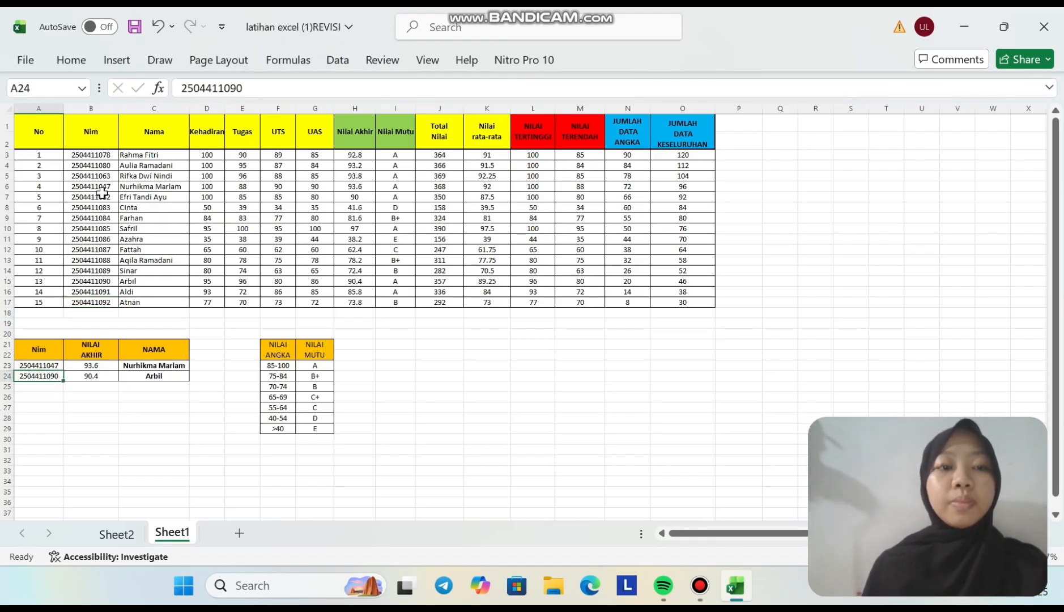
pyautogui.click(184, 89)
pyautogui.moveTo(183, 89); pyautogui.dragTo(241, 97)
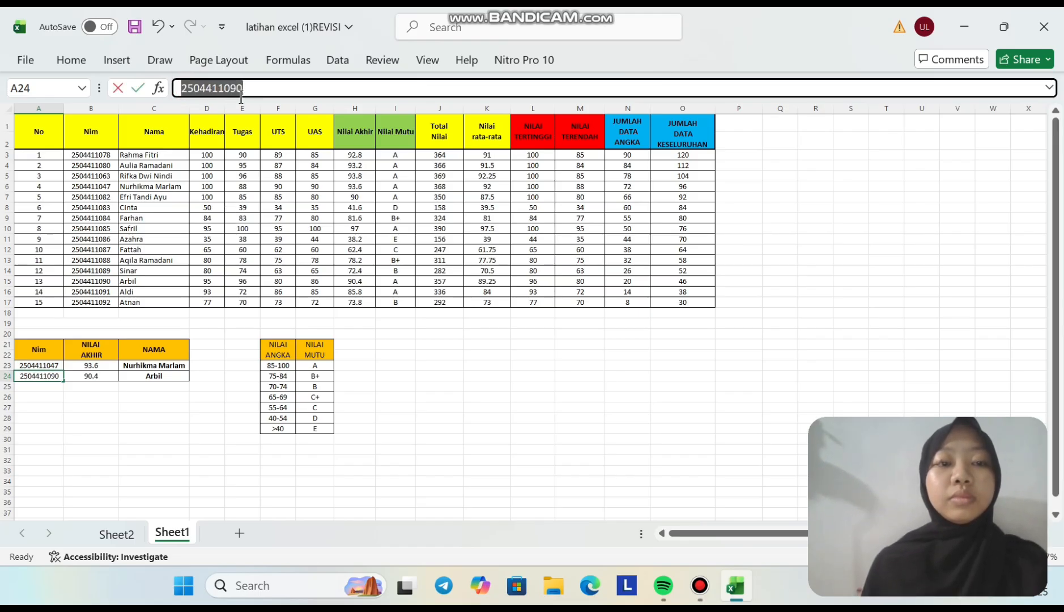
pyautogui.hotkey('ctrl', 'v')
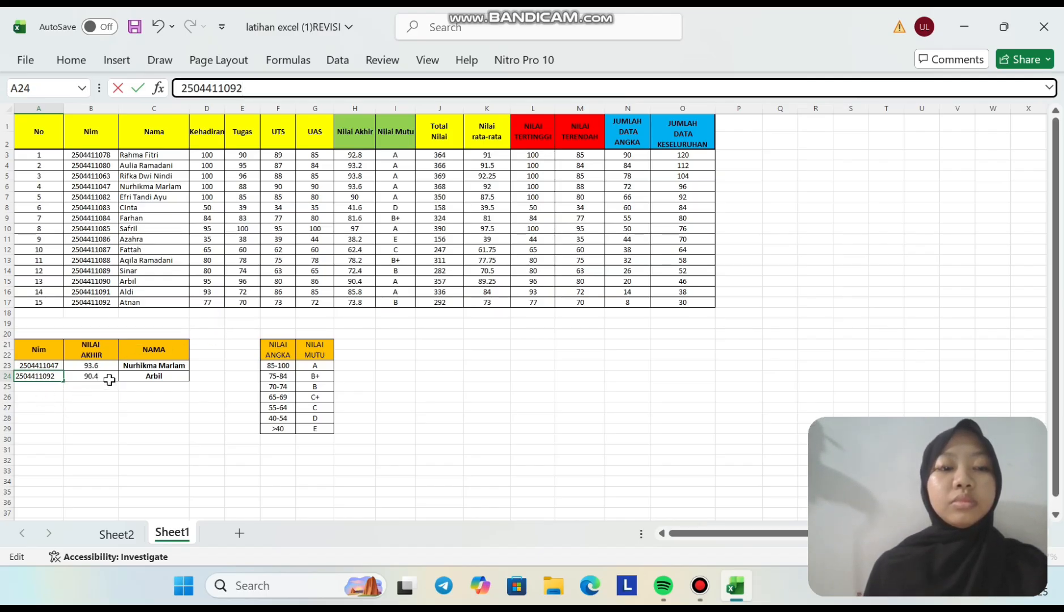
pyautogui.click(91, 377)
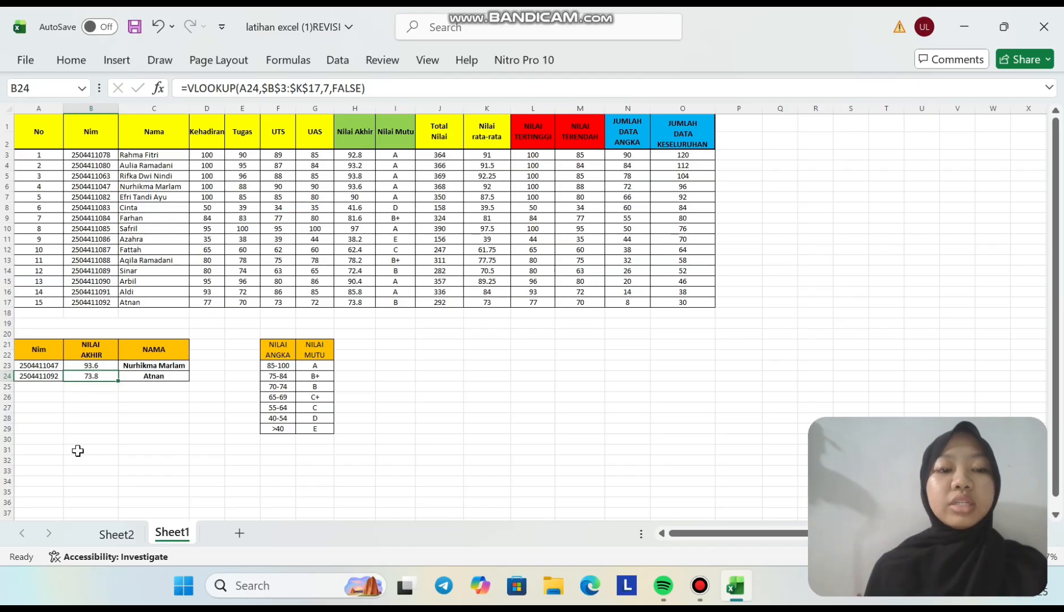